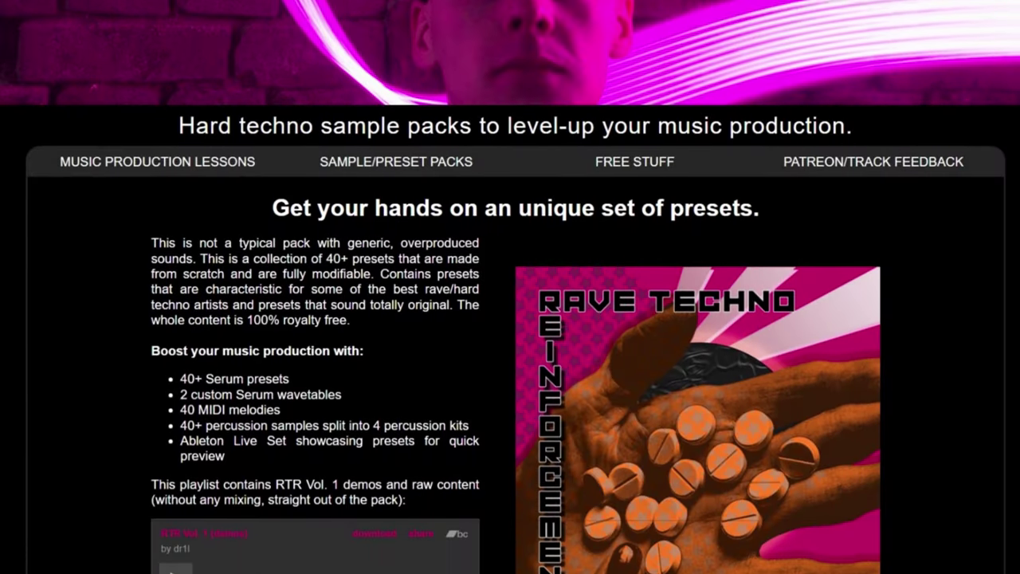
Scroll down the RTR Vol. 1 page to its demo download link and Buy buttons.
scroll(510, 319, down, 3)
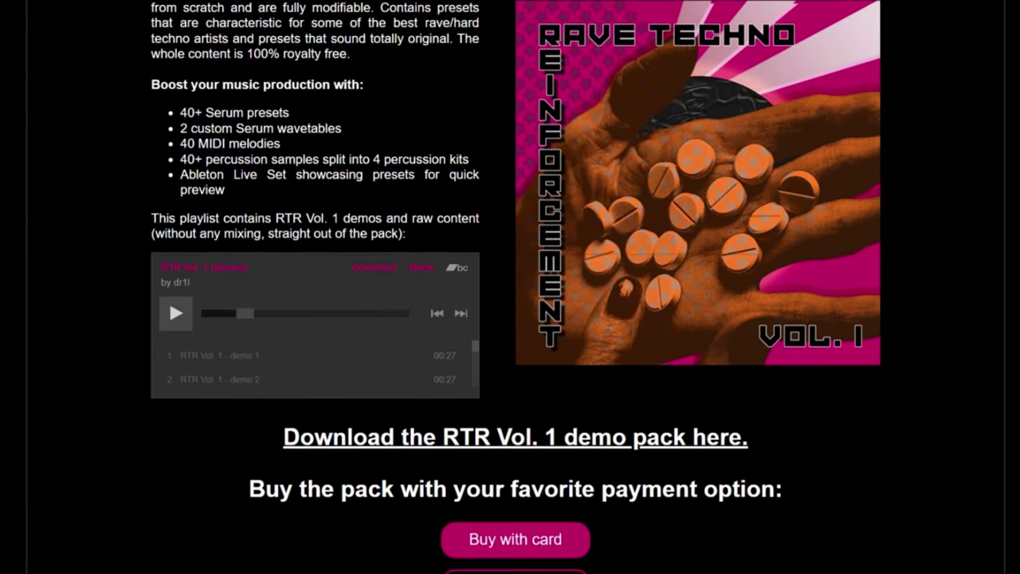
scroll(510, 319, down, 1)
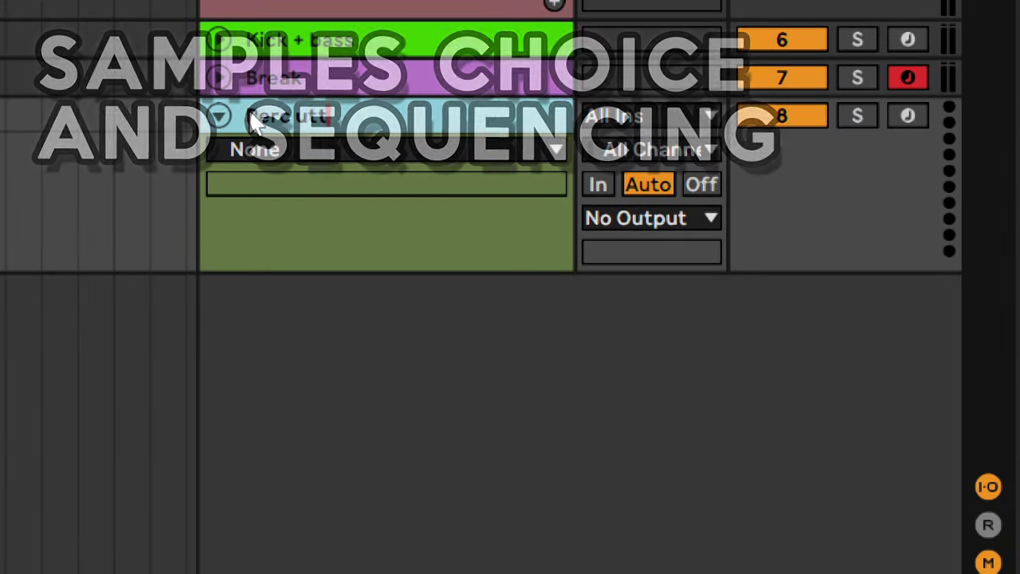
Open the context menu on the Perc tut track header.
right_click(249, 110)
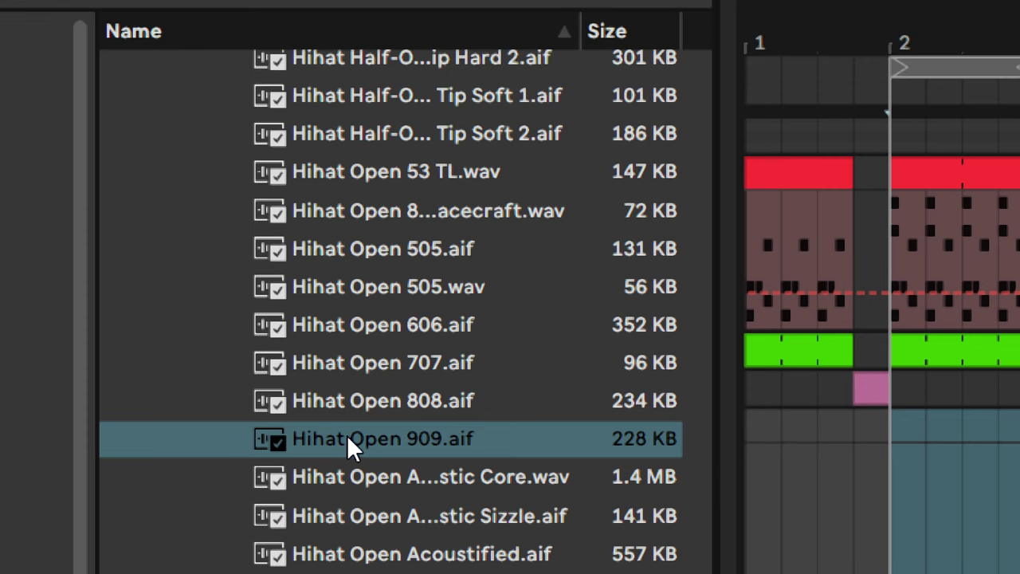
Preview Hihat Open 909, then pick SS STH hat open one shot power from the Current Project samples.
scroll(347, 434, up, 15)
drag(694, 497, 659, 224)
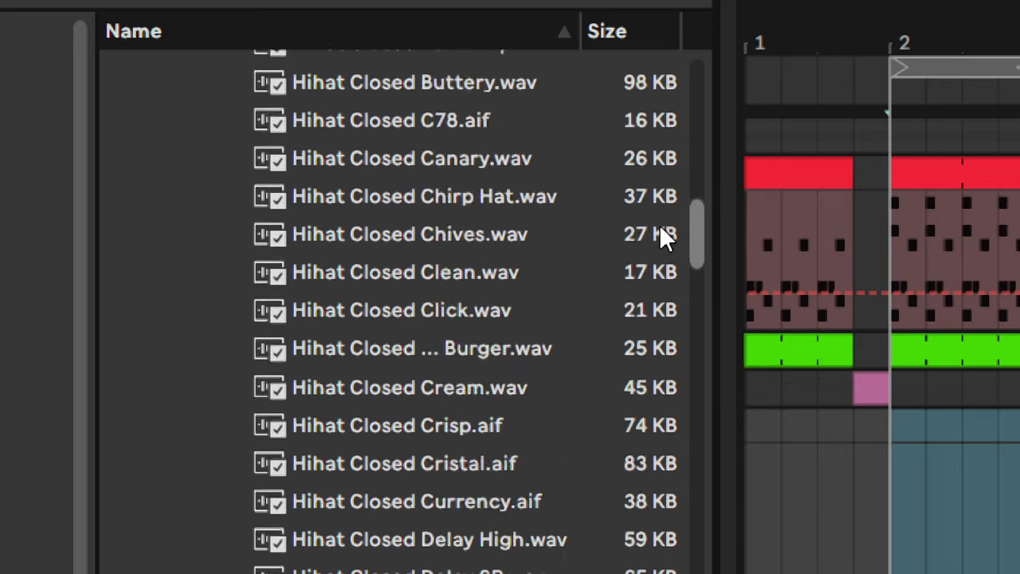
scroll(630, 224, up, 10)
drag(699, 105, 658, 573)
scroll(658, 493, down, 5)
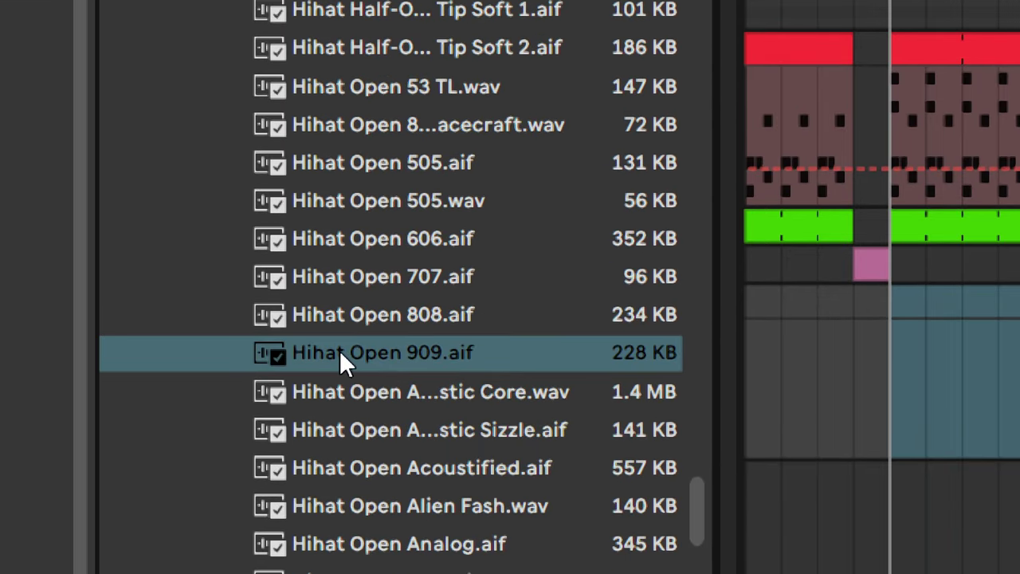
click(342, 400)
click(149, 473)
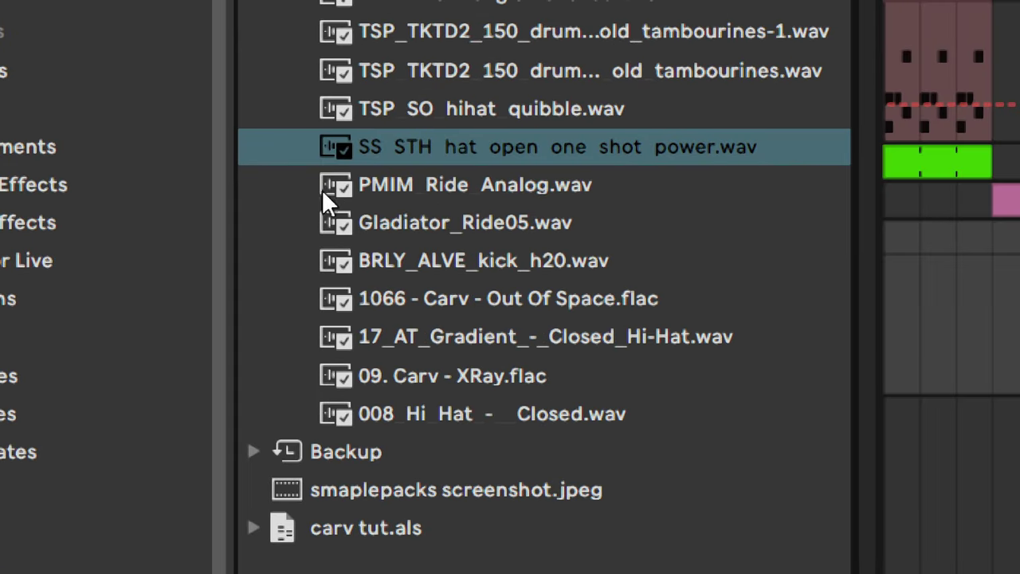
click(457, 162)
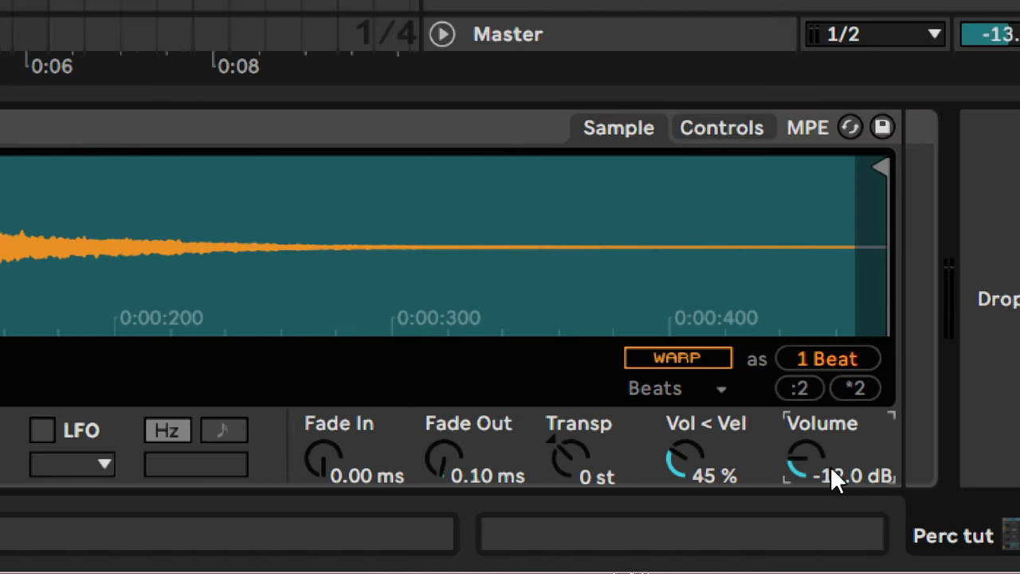
Lower OH1 to about -14.3 dB, lengthen the clip to two beats, add an OH1 note at 1.2.3, and play.
drag(831, 466, 812, 471)
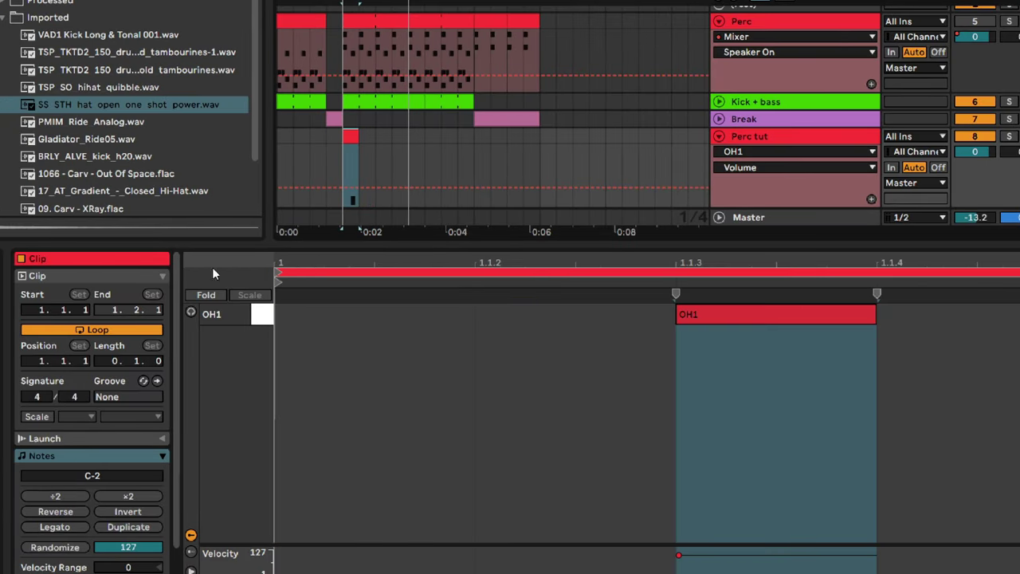
click(864, 321)
double_click(882, 315)
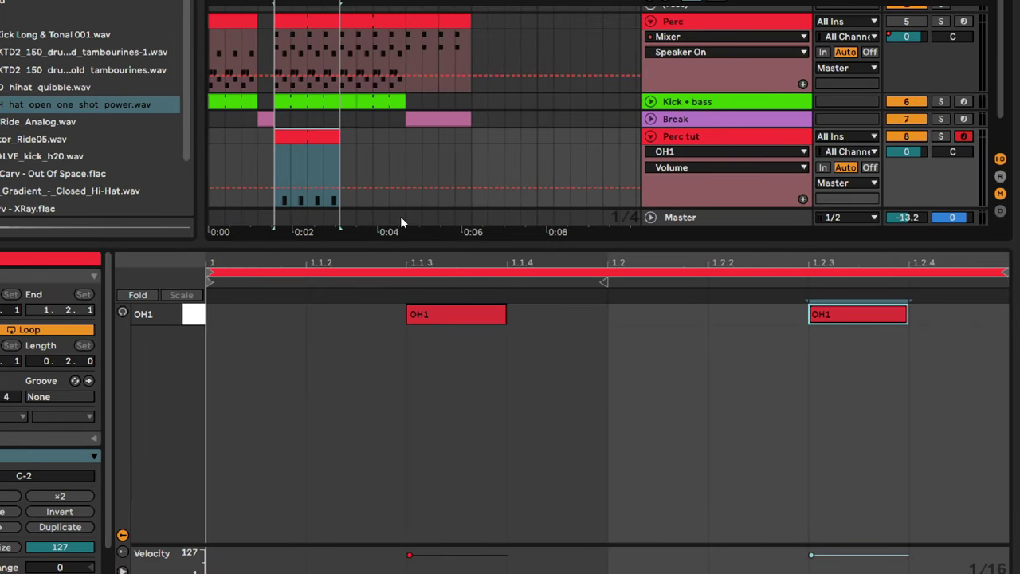
key(space)
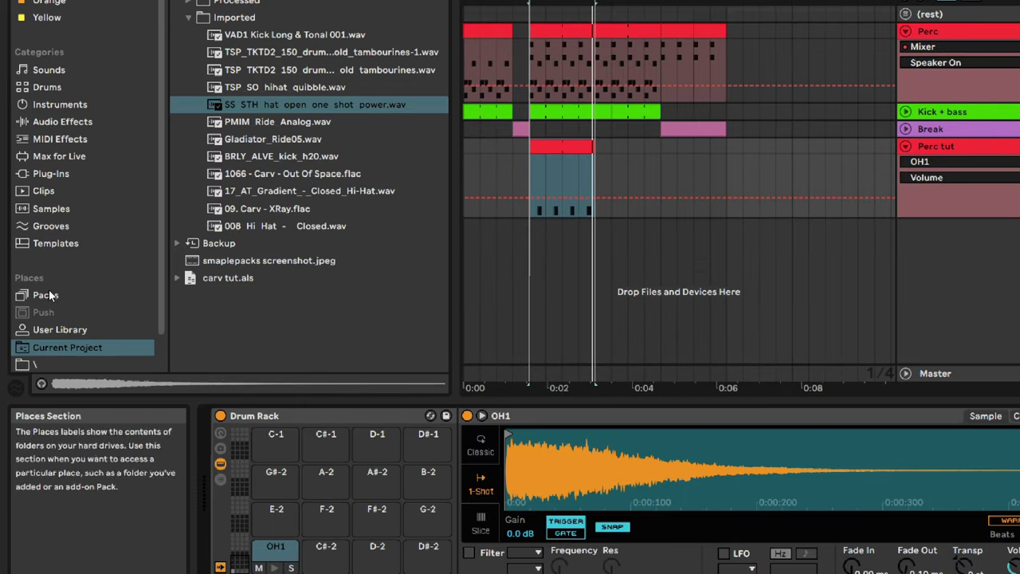
Preview Crash Bolt and Crash BamVin in Packs > Cymbal, then select Gladiator_Ride05.wav in Current Project.
click(46, 292)
scroll(239, 136, up, 15)
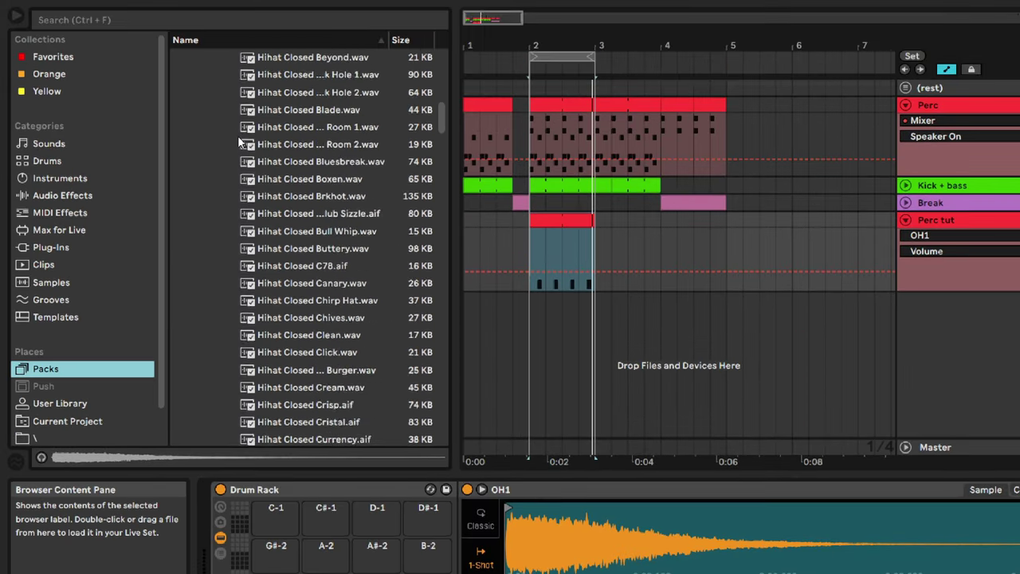
click(220, 237)
scroll(297, 341, down, 4)
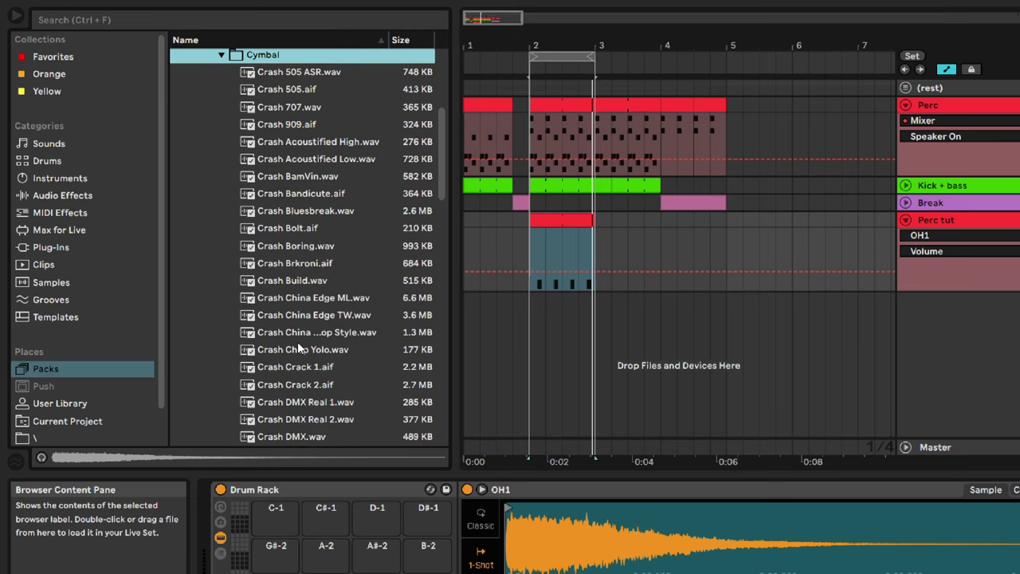
click(289, 229)
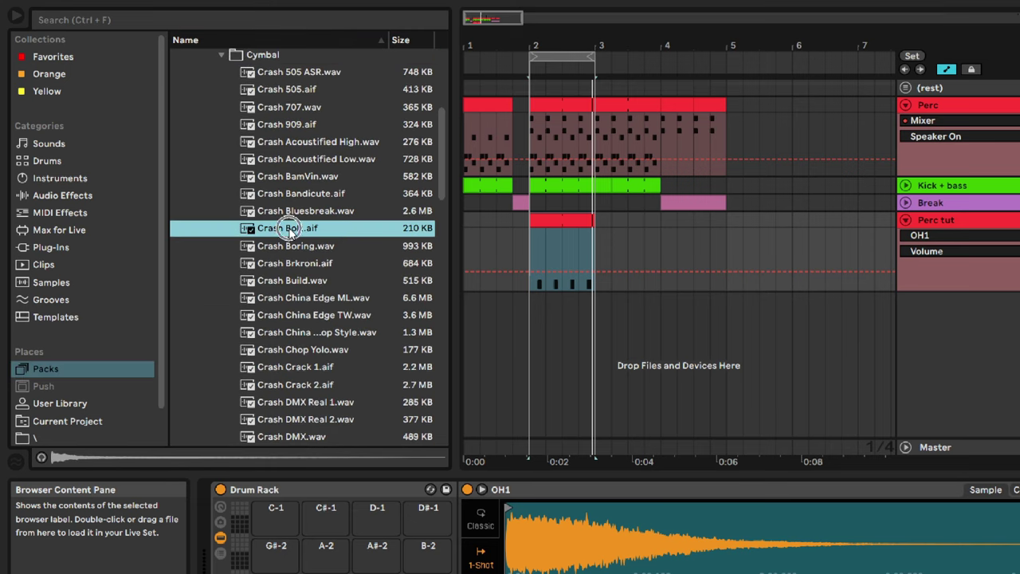
click(272, 173)
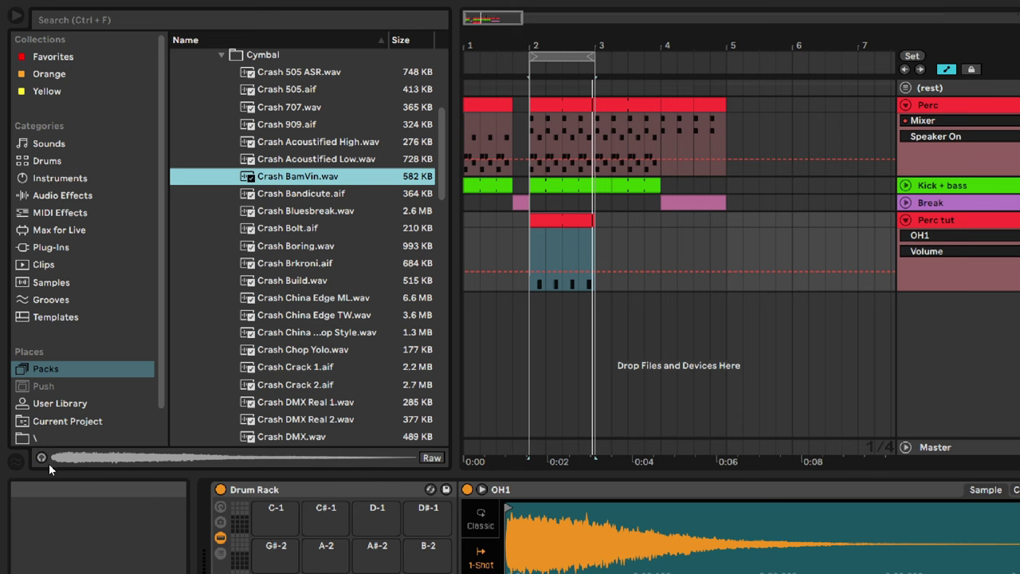
click(68, 421)
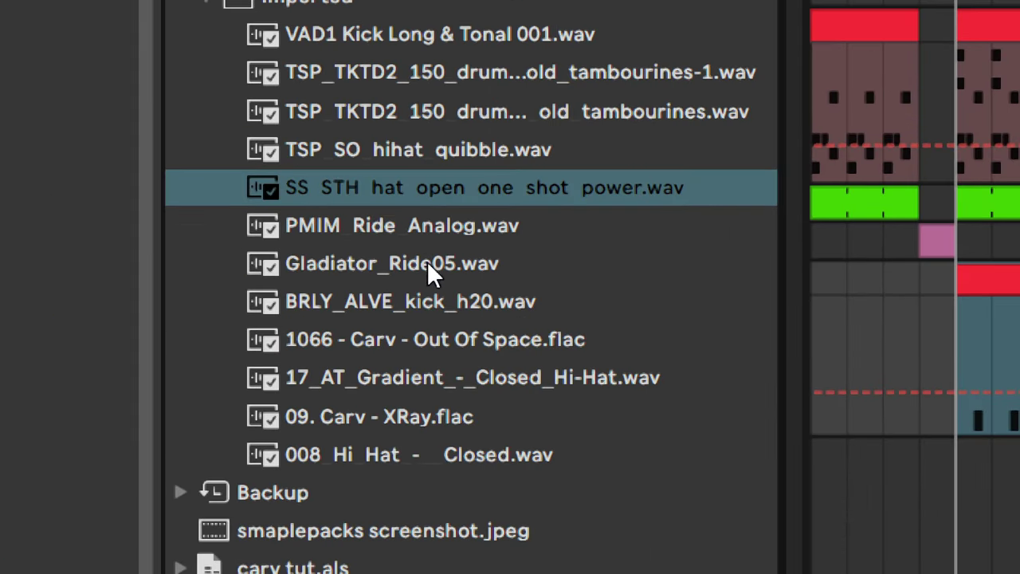
click(446, 263)
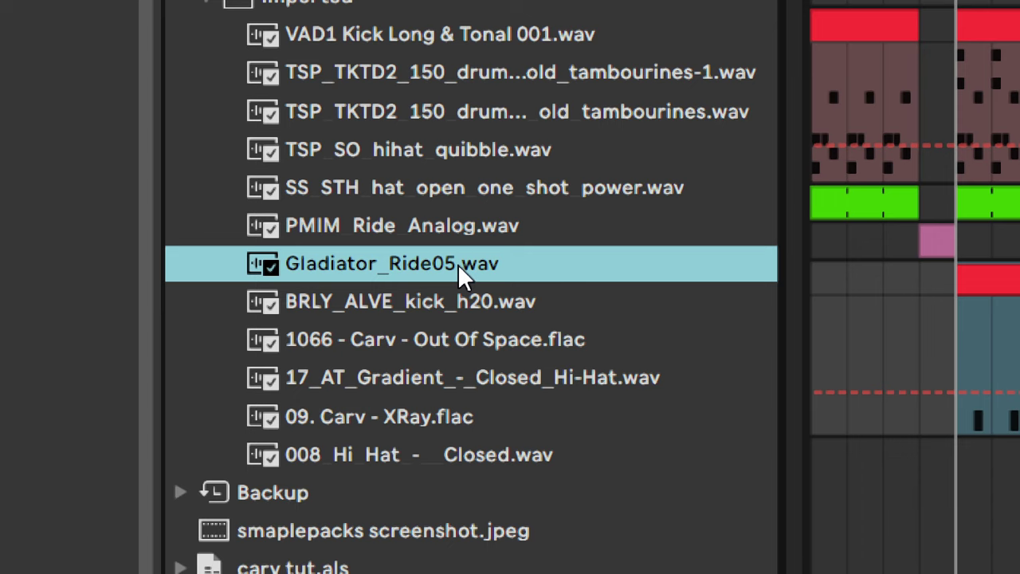
Load Gladiator_Ride05 onto pad C#-2 at -11 dB, add an R1 note at 1.2, then select the OH1 pad.
drag(459, 264, 526, 442)
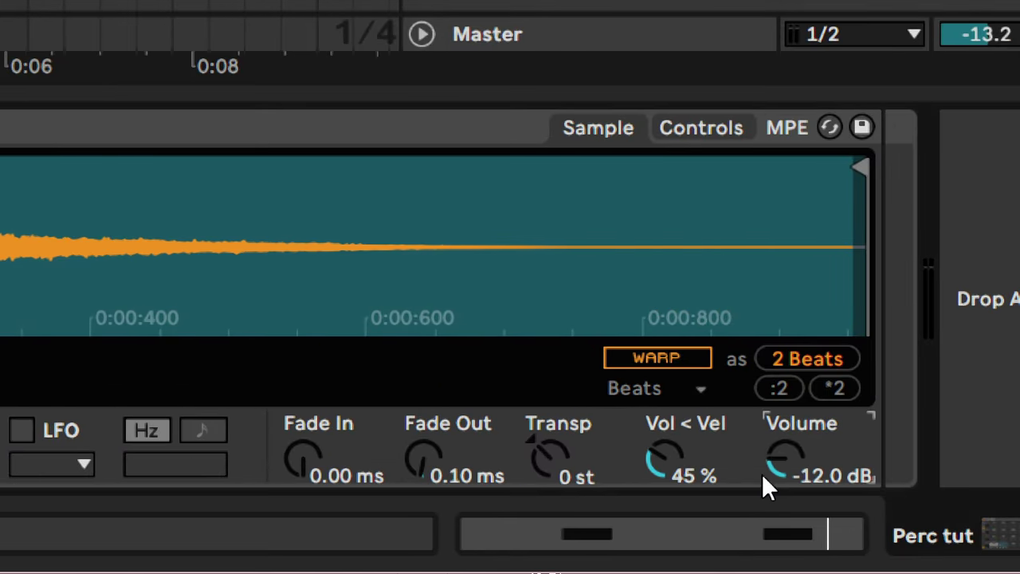
text(-11)
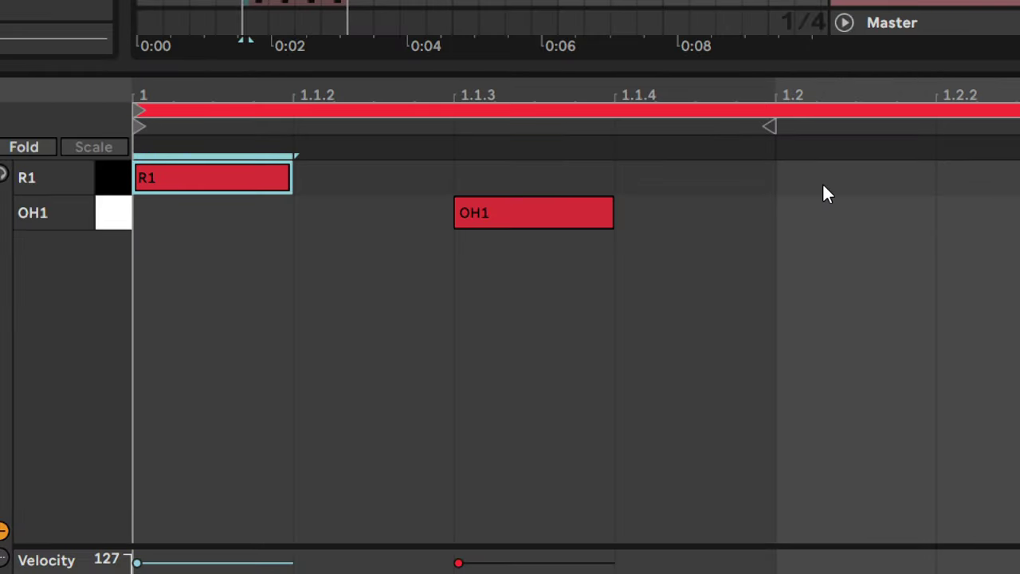
double_click(823, 186)
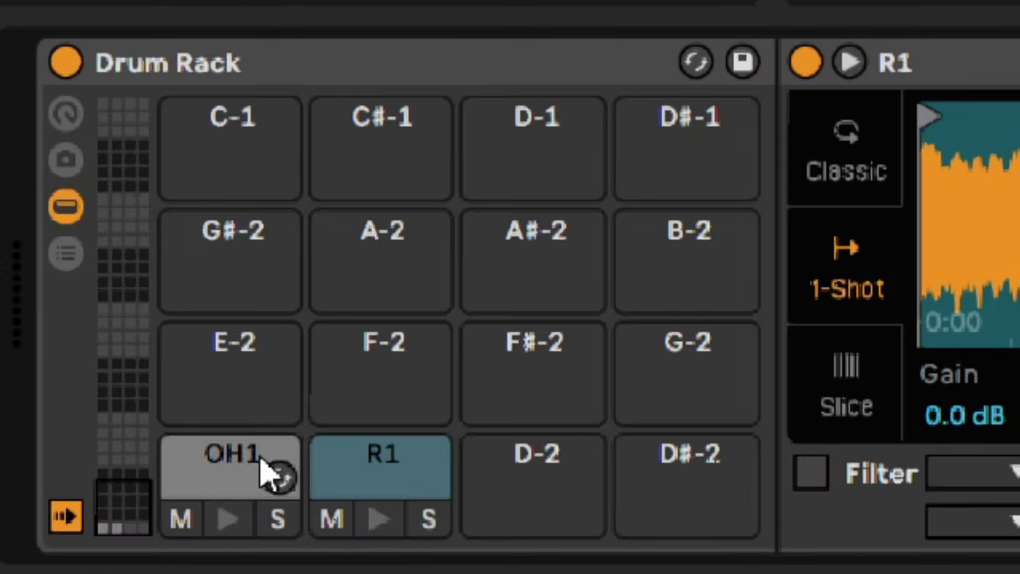
click(268, 473)
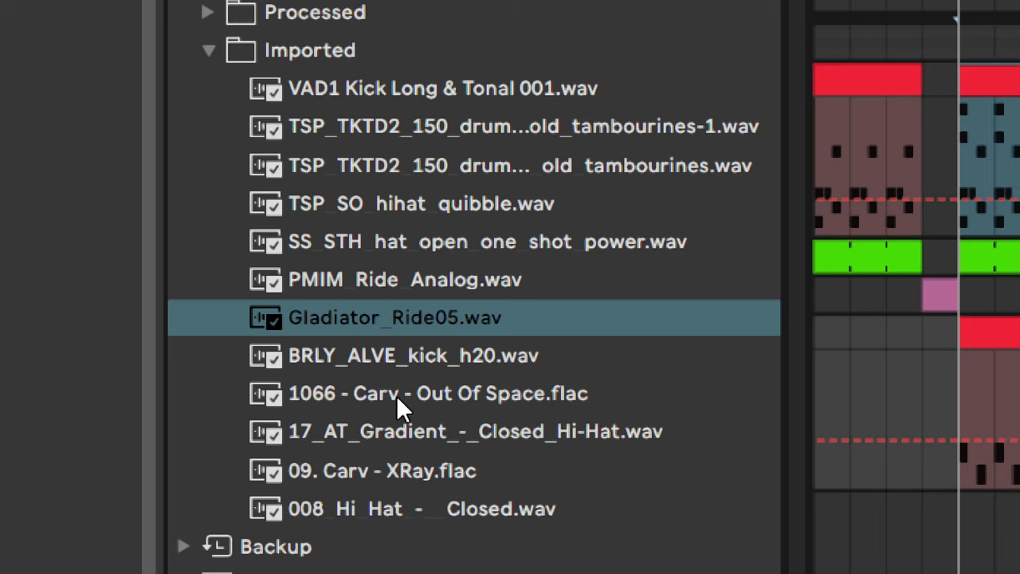
Load 008 Hi Hat onto a pad, add a CH2 note at 1.2.2, and set Perc tut volume to -6.5.
drag(411, 508, 614, 471)
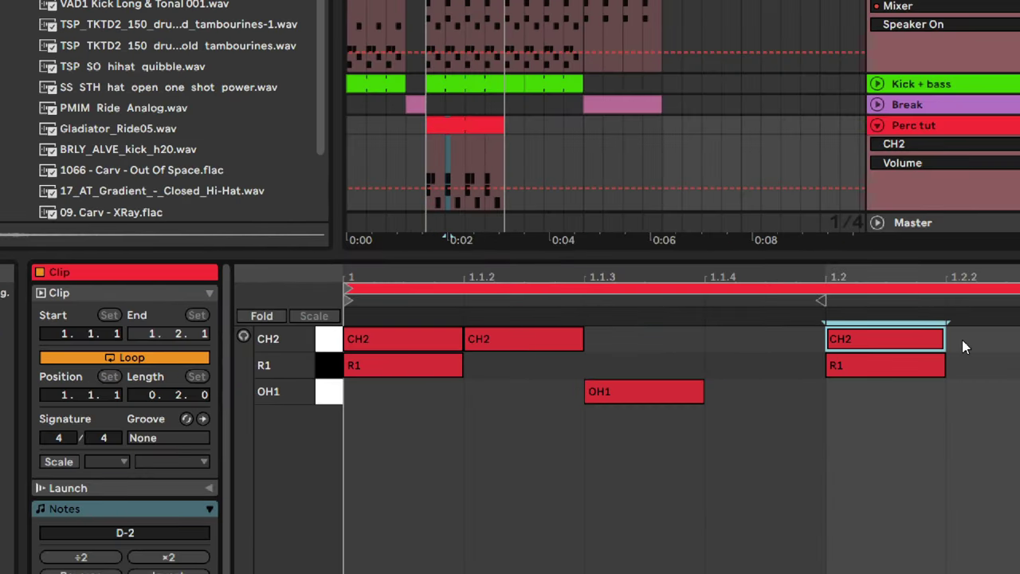
double_click(962, 340)
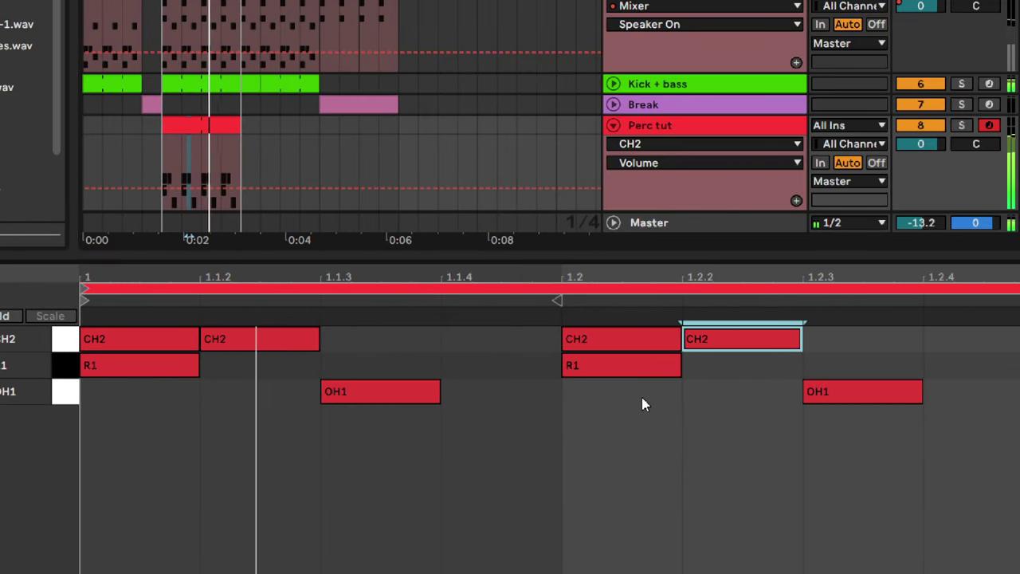
drag(916, 144, 912, 150)
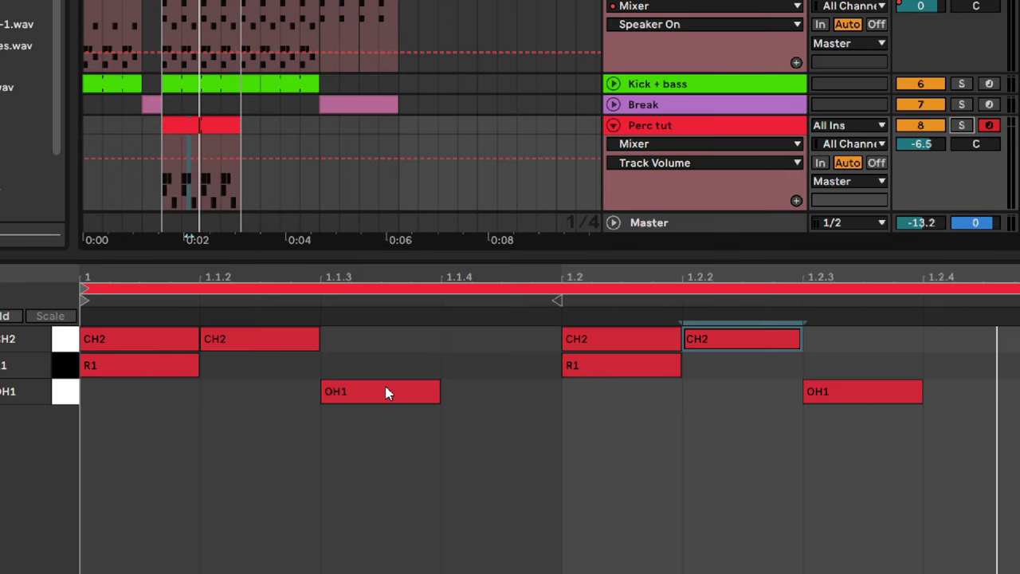
Deactivate both OH1 notes and both R1 notes, then play the CH2 pattern.
click(90, 368)
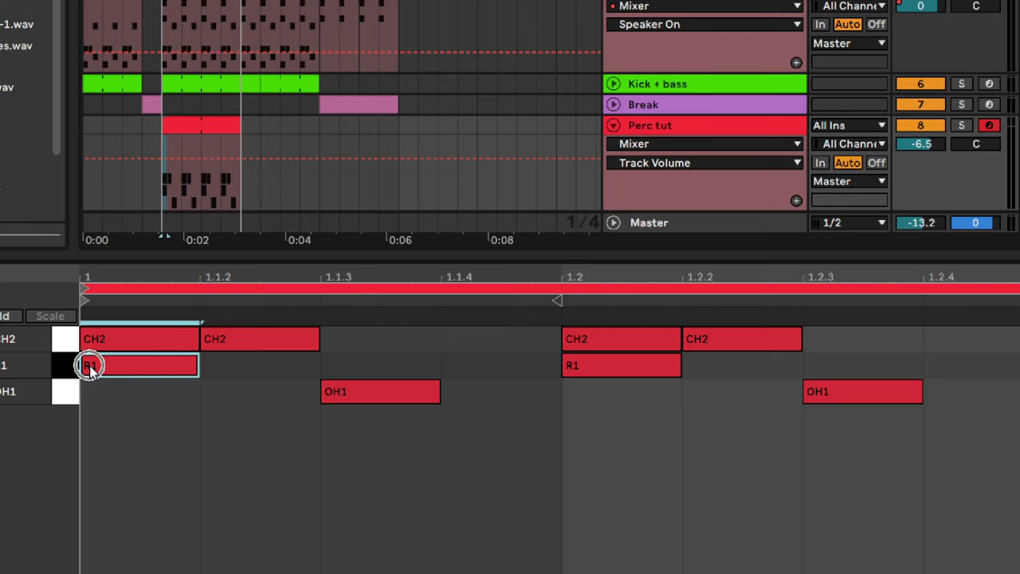
click(367, 392)
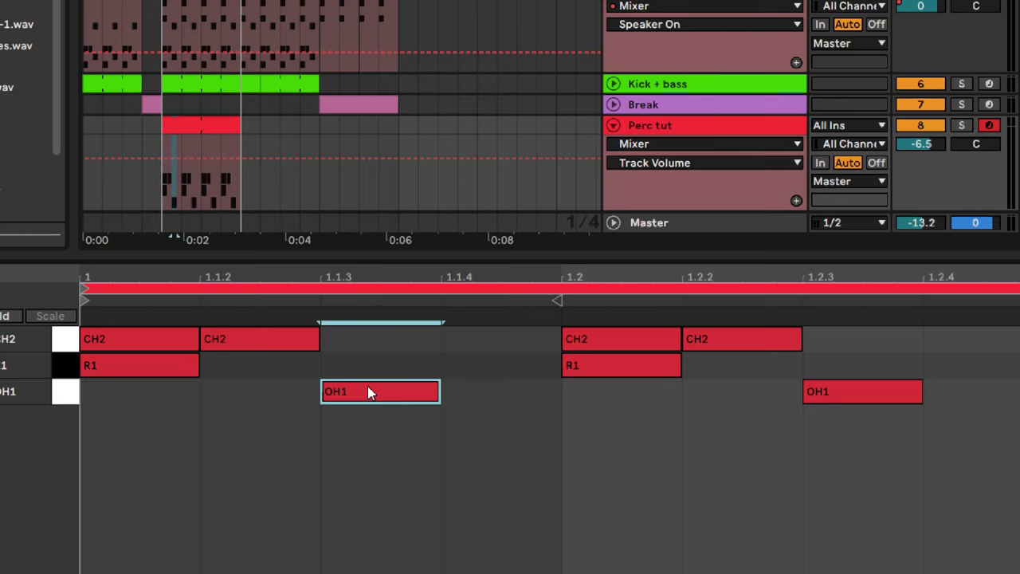
drag(862, 431, 111, 382)
key(0)
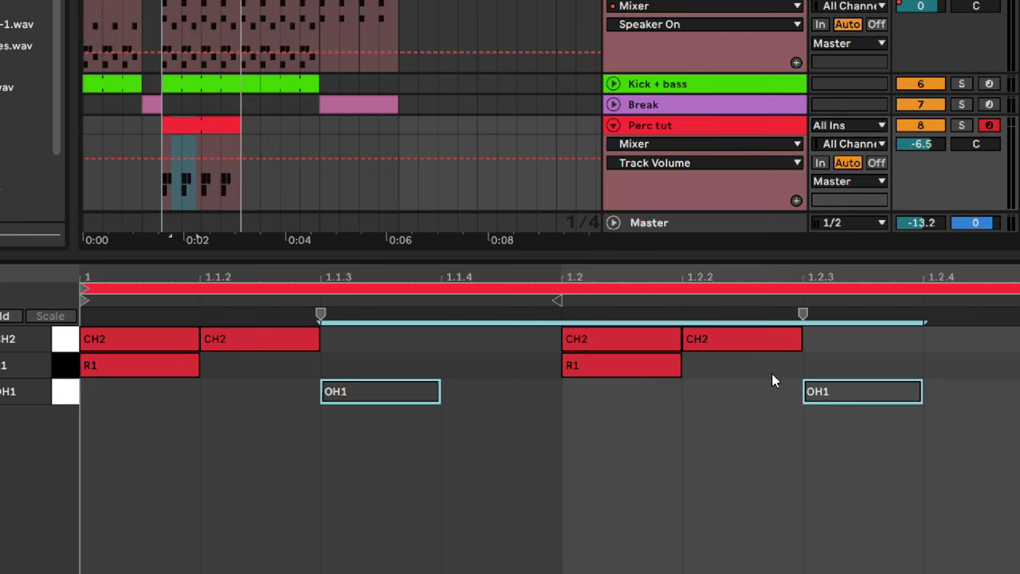
drag(701, 370, 155, 365)
key(0)
key(space)
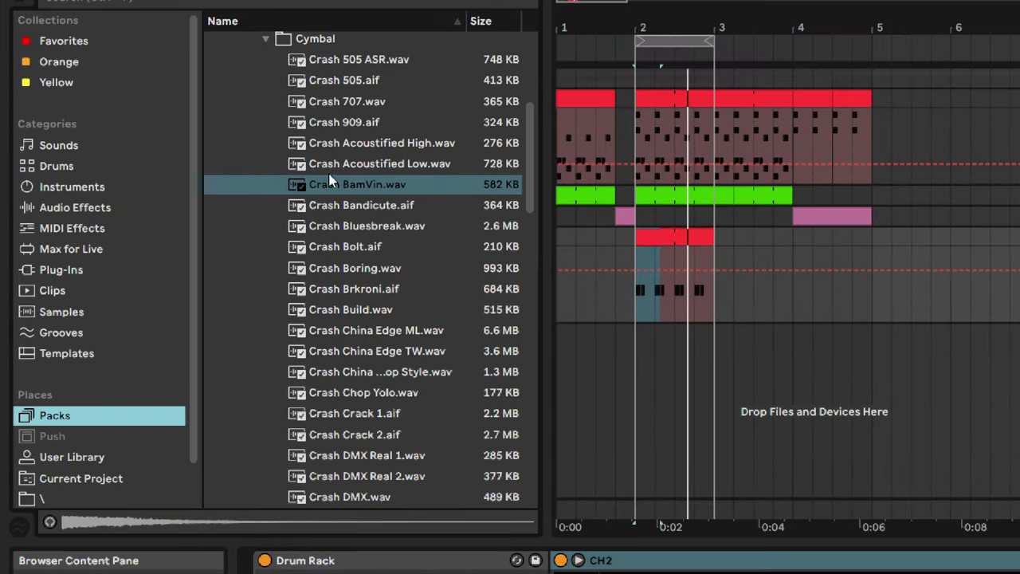
Audition the Shaker samples, then replace the CH2 sample with the 17_AT_Gradient closed hi-hat.
key(Left)
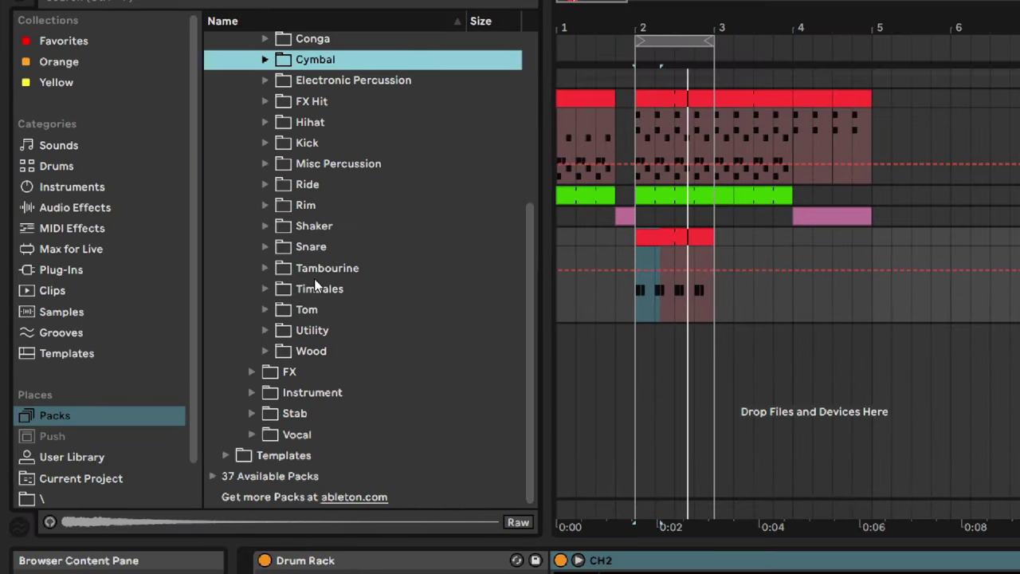
click(305, 227)
click(324, 186)
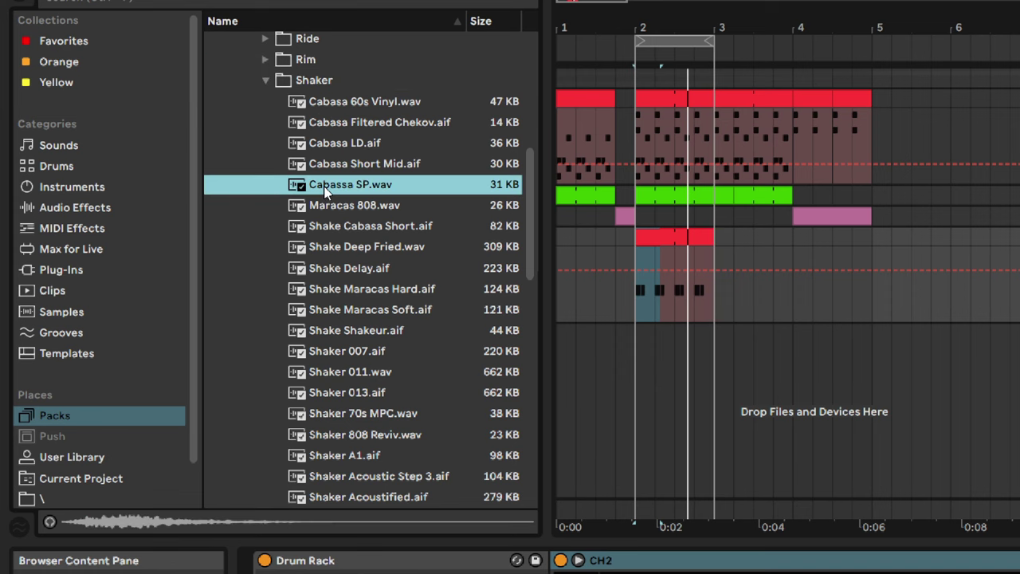
click(326, 231)
click(331, 271)
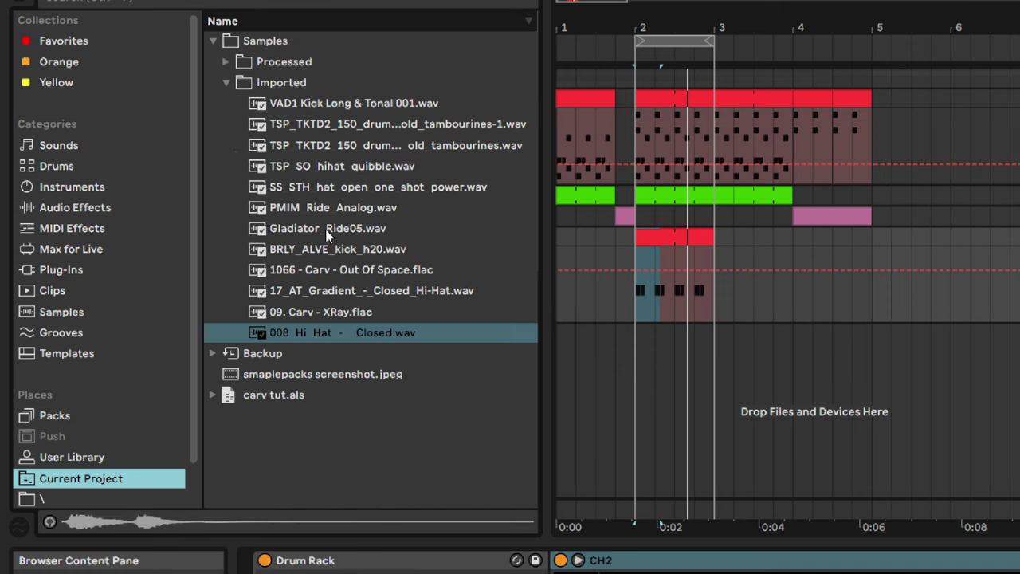
key(Up)
key(Up)
key(Up)
click(322, 291)
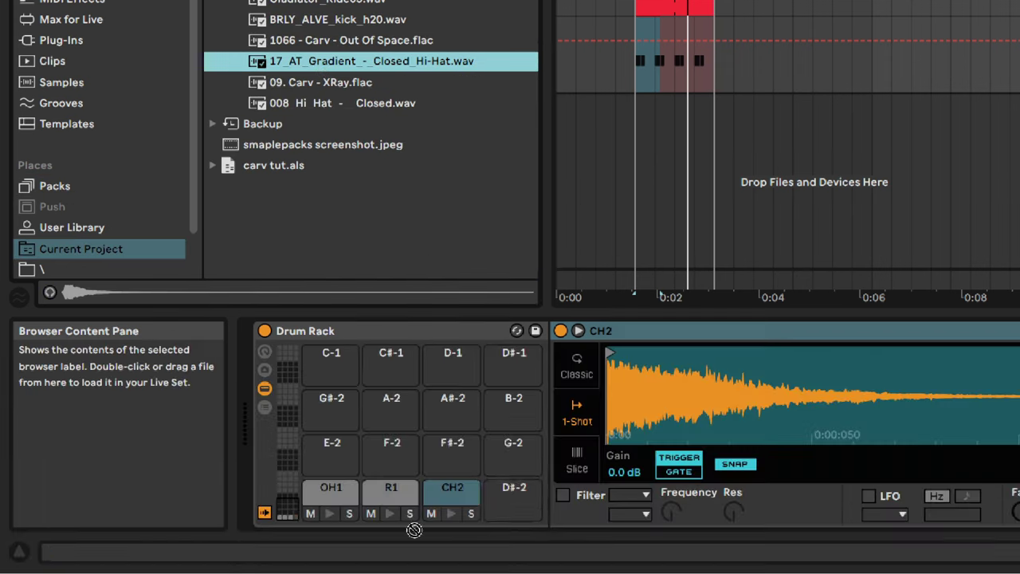
key(Return)
Load TSP SO hihat quibble onto pad E-2, name it CH1, and set its volume to about -13 dB.
drag(327, 152, 331, 448)
click(610, 333)
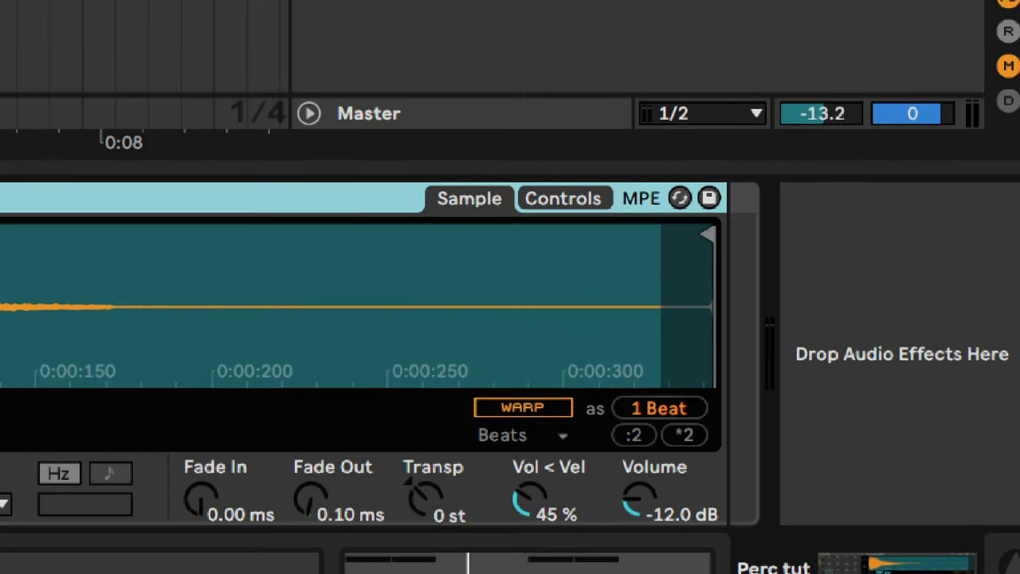
text(CH1)
key(Return)
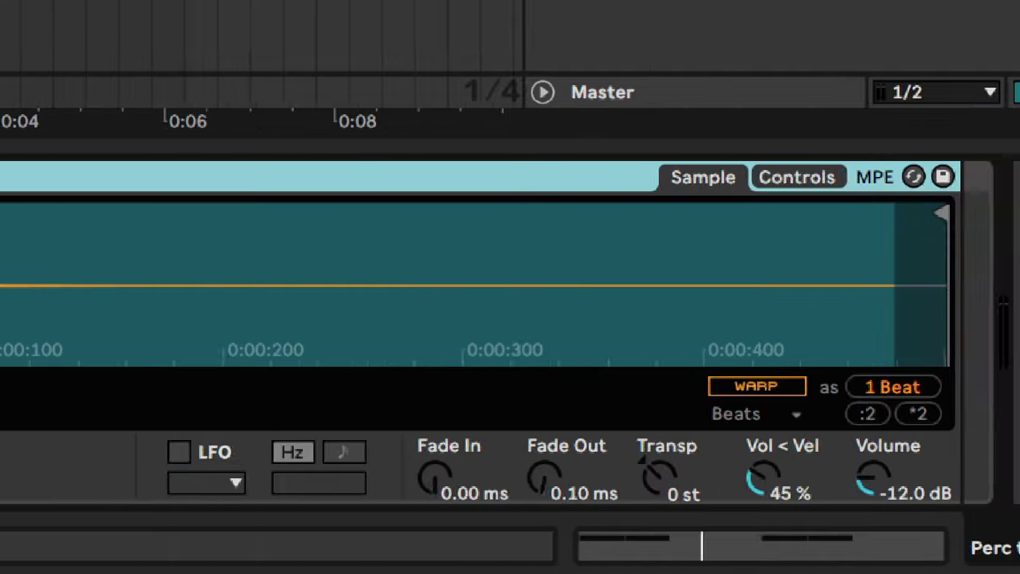
click(762, 483)
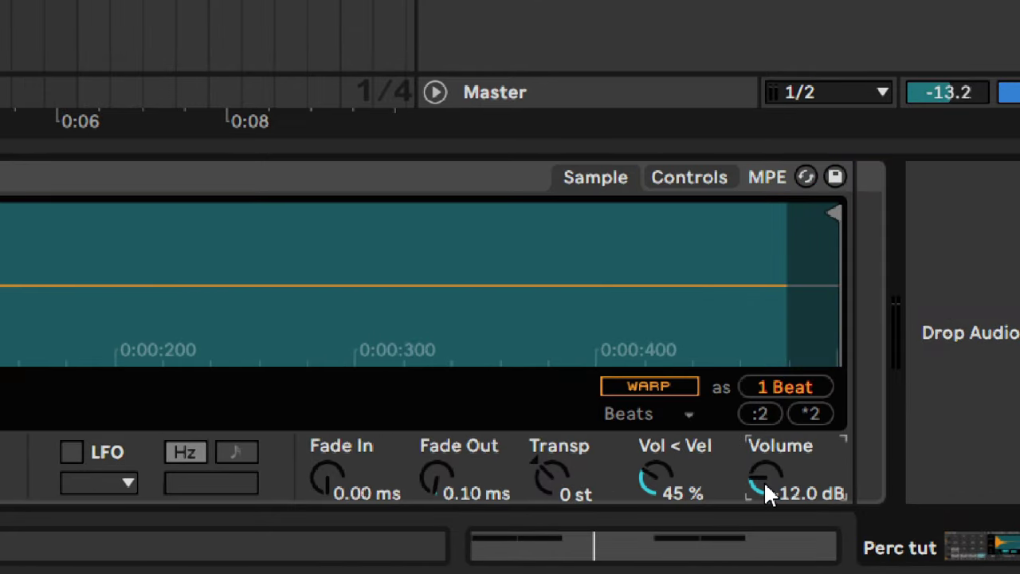
text(13)
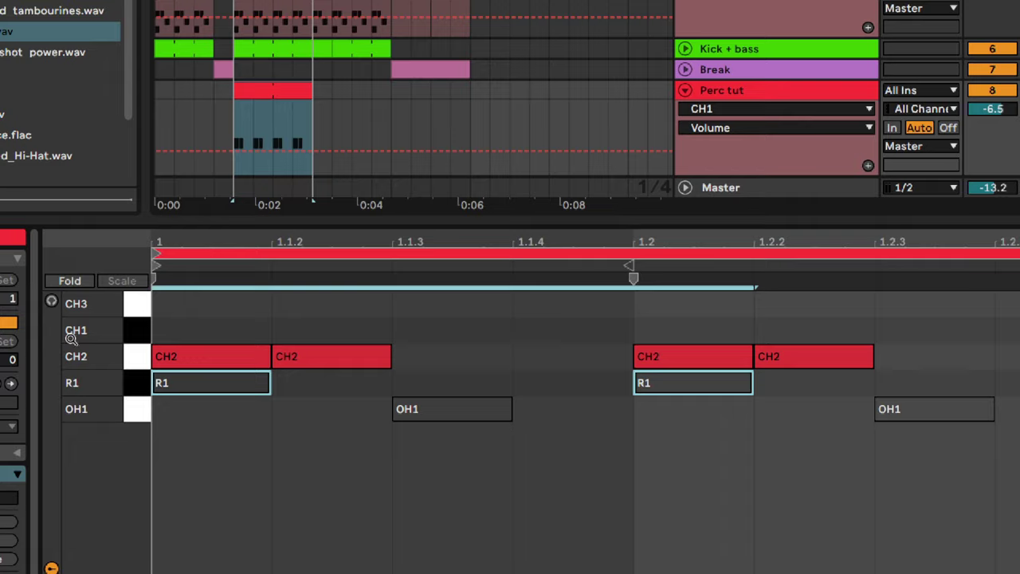
Add a CH1 hit, copy it to CH3 at 1.1.3, duplicate, and reactivate the R1 and OH1 notes.
double_click(387, 350)
drag(273, 334, 474, 312)
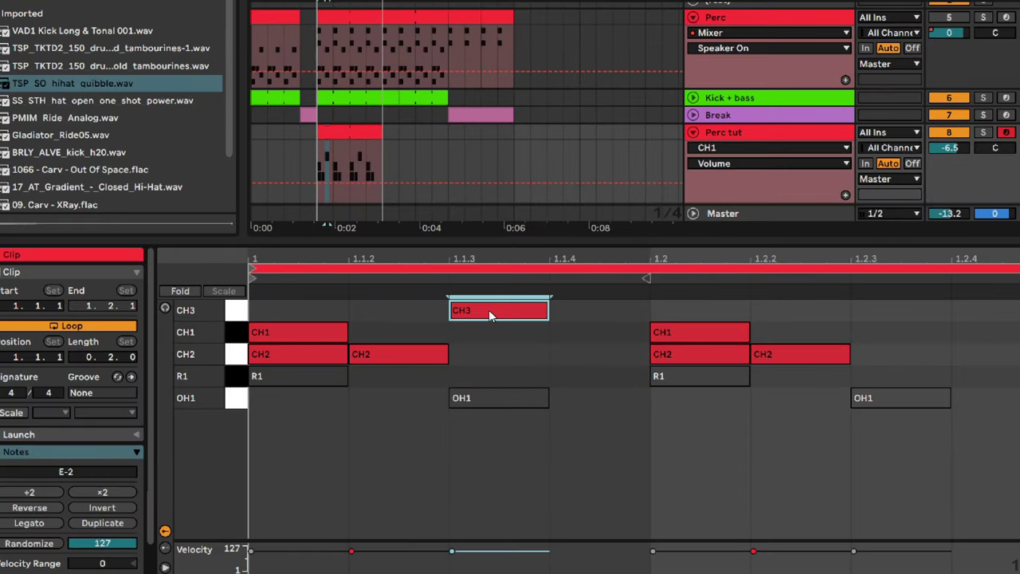
key(ctrl+d)
key(ctrl+a)
key(space)
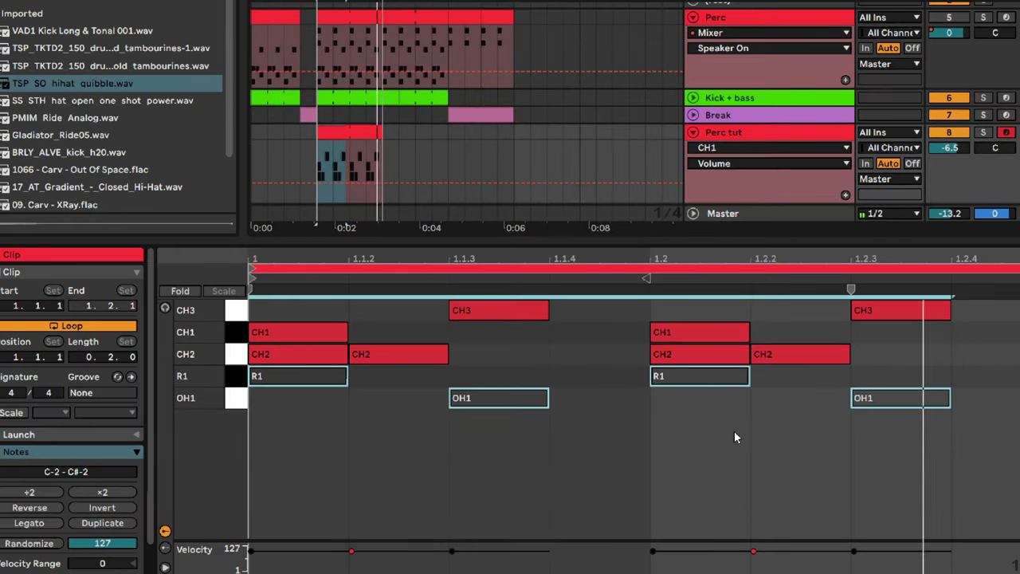
key(0)
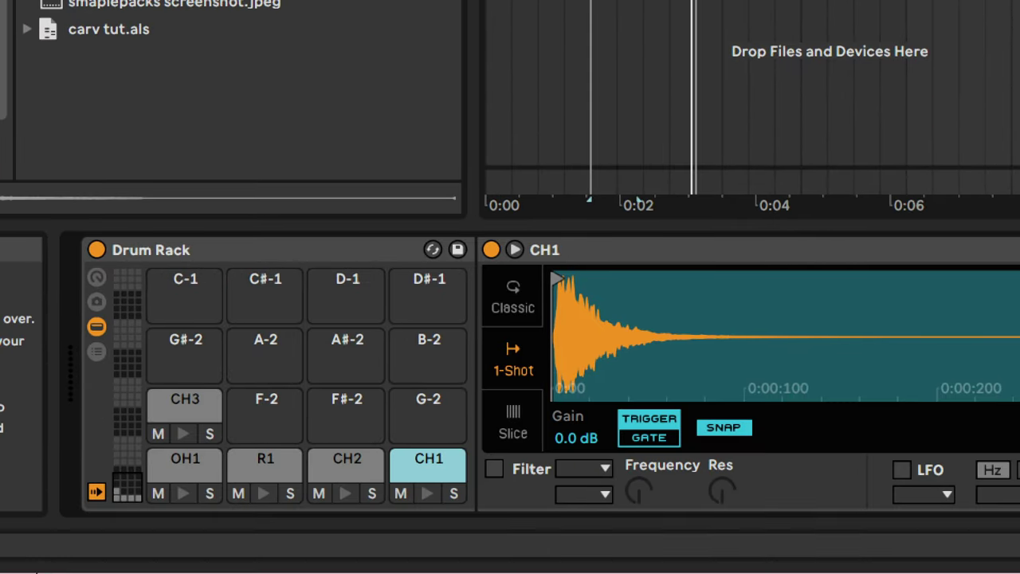
Solo R1 to audition it, then raise its volume to -9.30 dB.
click(272, 456)
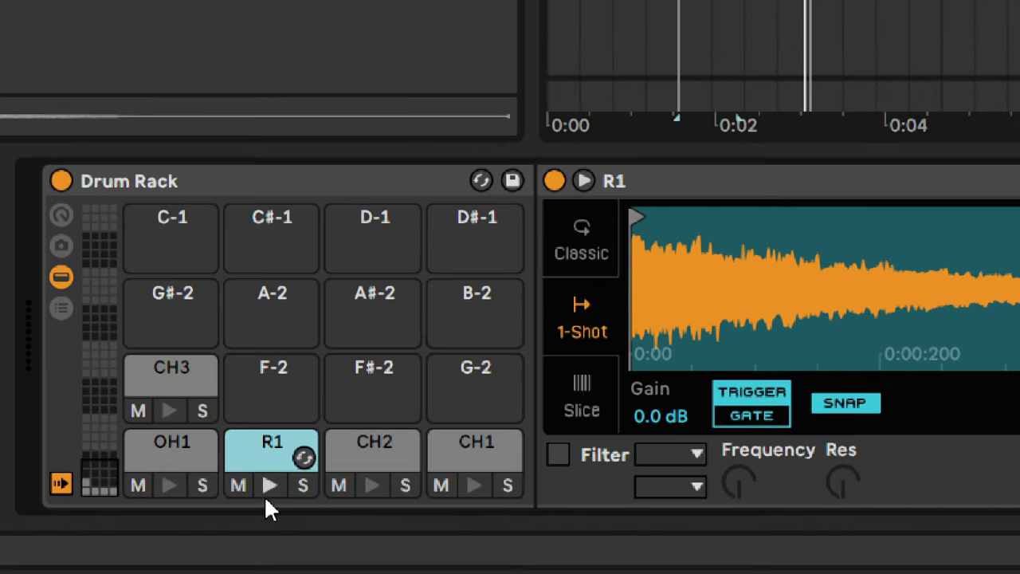
click(304, 485)
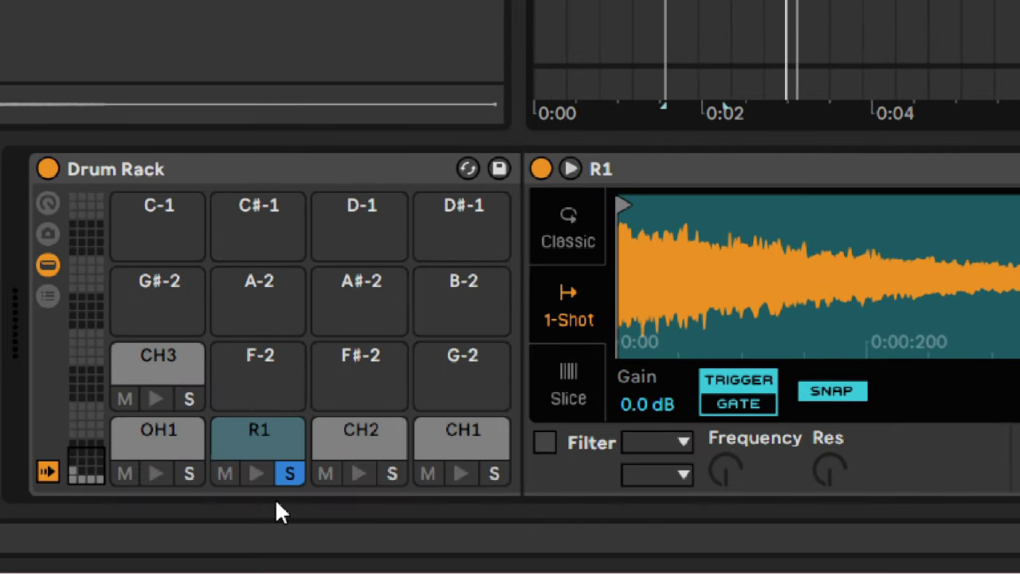
click(287, 475)
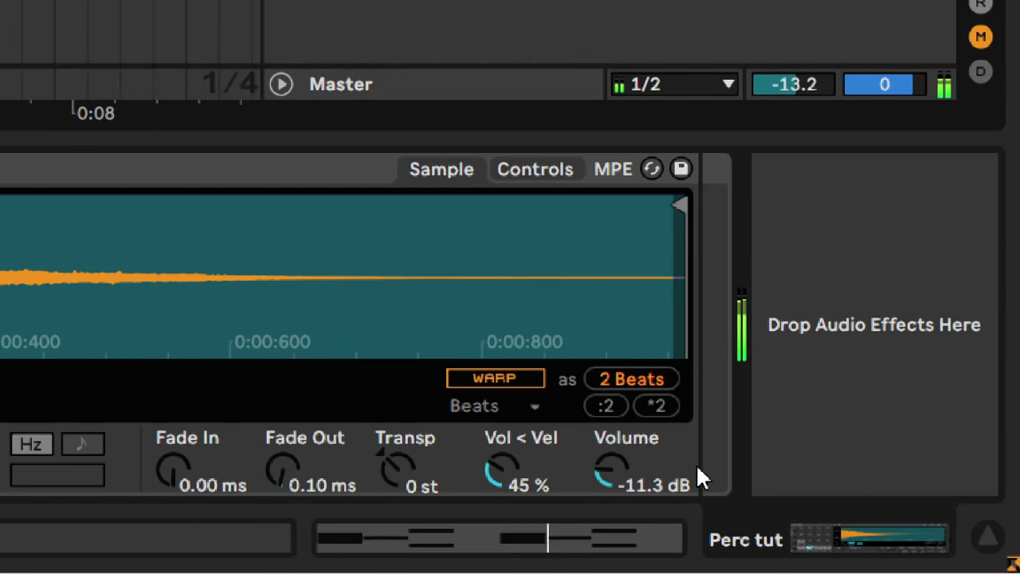
click(616, 466)
key(Up)
key(Up)
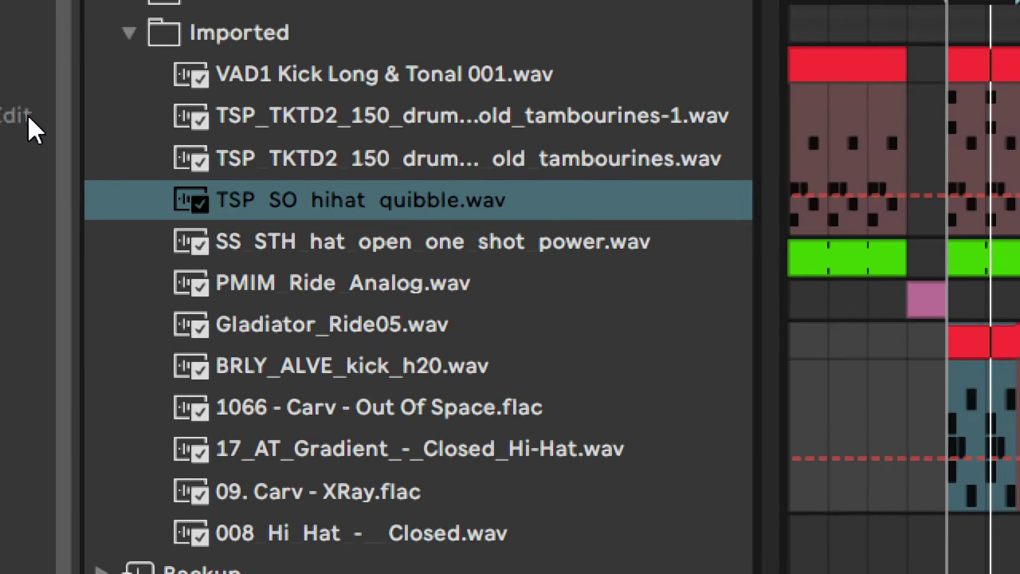
Load PMIM_Ride_Analog.wav onto an empty R2 pad and move the copied R1 notes onto the R2 row.
click(328, 283)
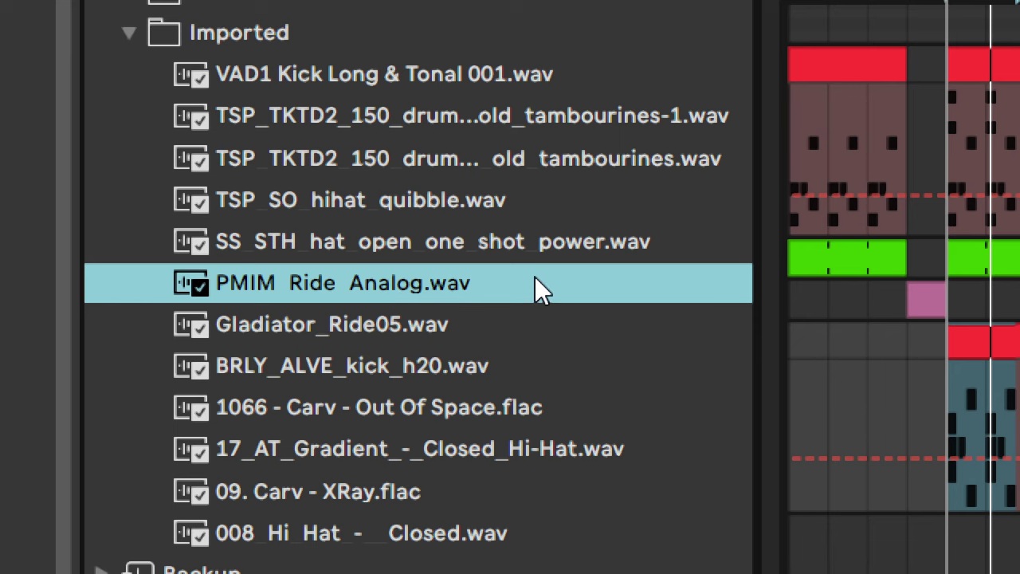
drag(535, 276, 449, 394)
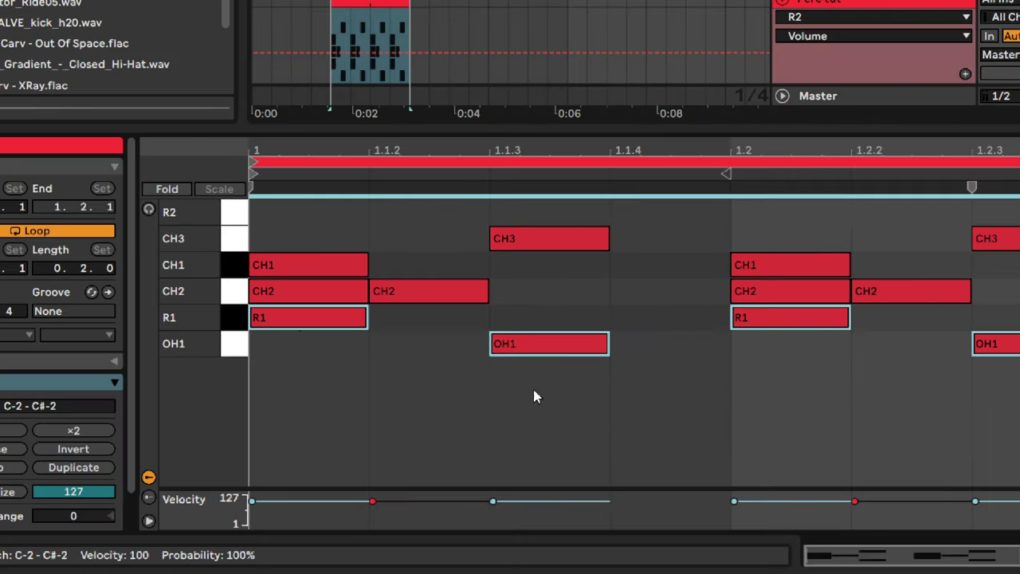
key(Up)
key(Up)
key(Up)
key(Up)
key(space)
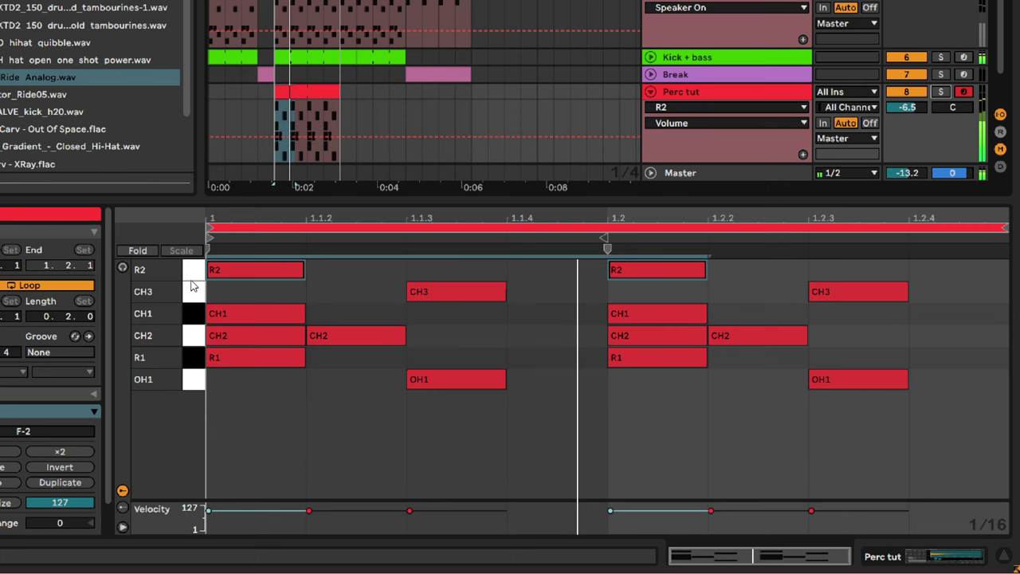
key(0)
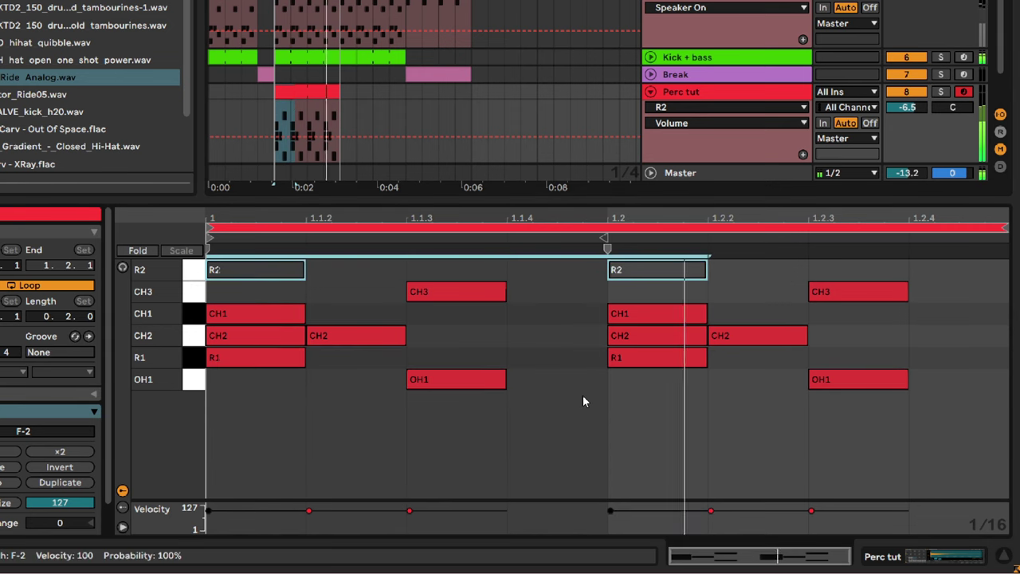
key(0)
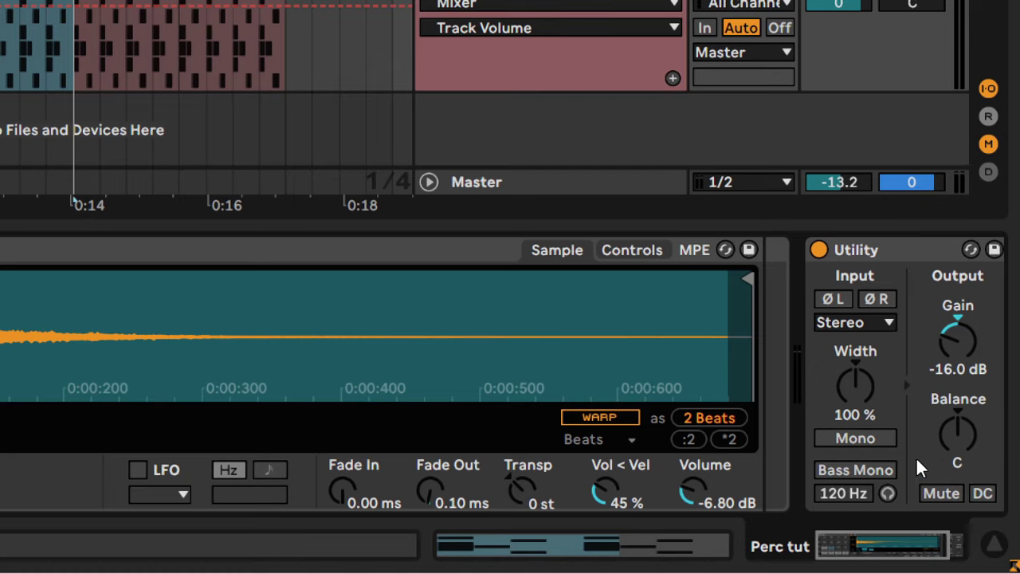
drag(911, 533, 925, 533)
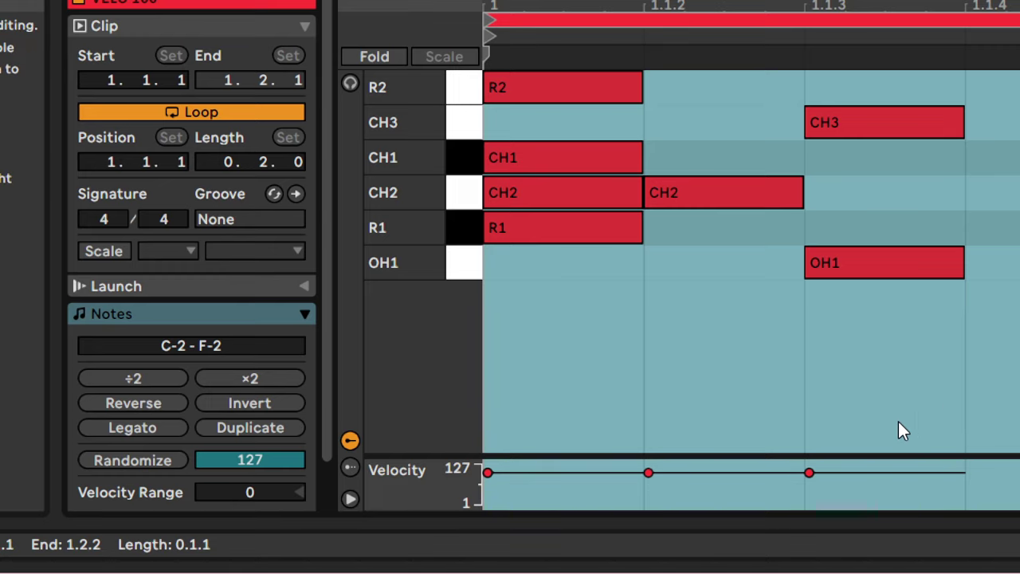
Enlarge the velocity lane and select all notes in the clip.
drag(869, 455, 844, 299)
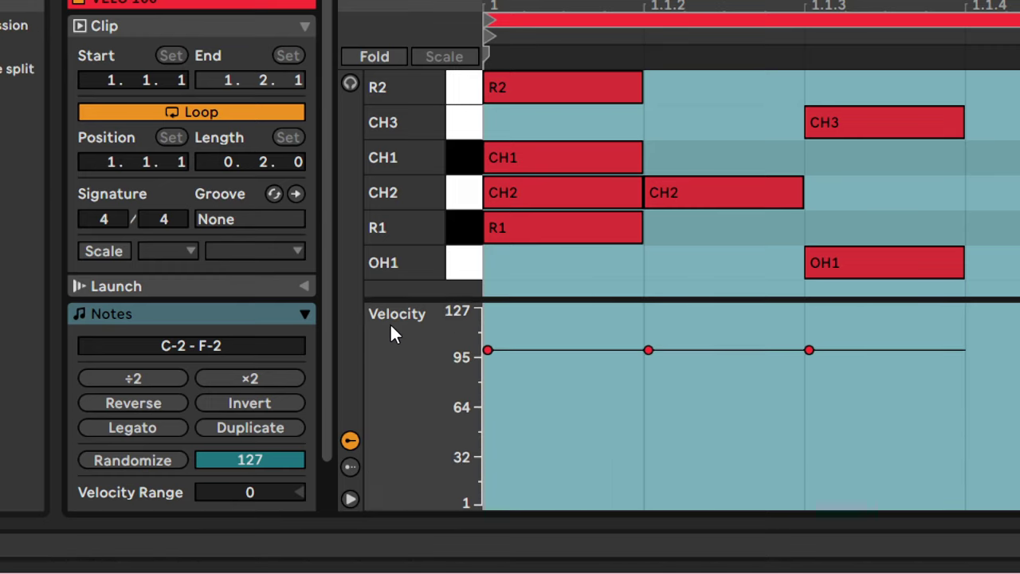
click(647, 271)
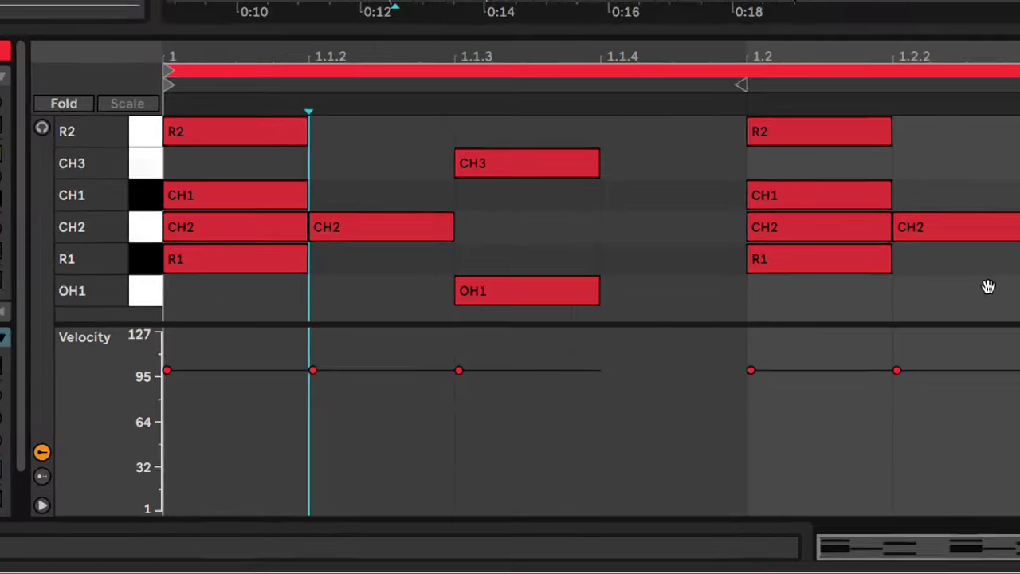
click(1003, 274)
key(ctrl+a)
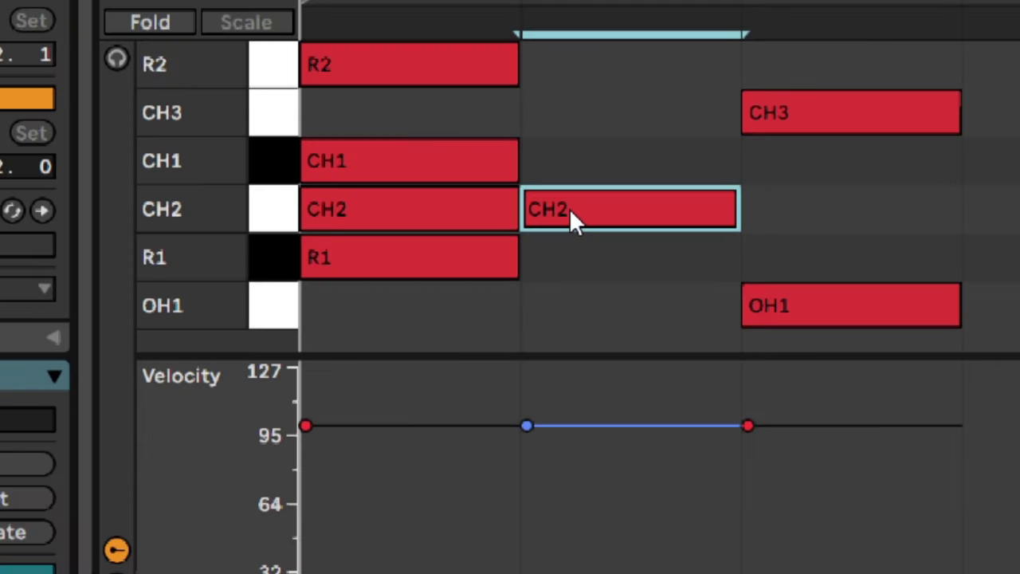
Try velocities 120 and 70 on the CH2 note at 1.1.2, settling on 100.
text(120)
key(Return)
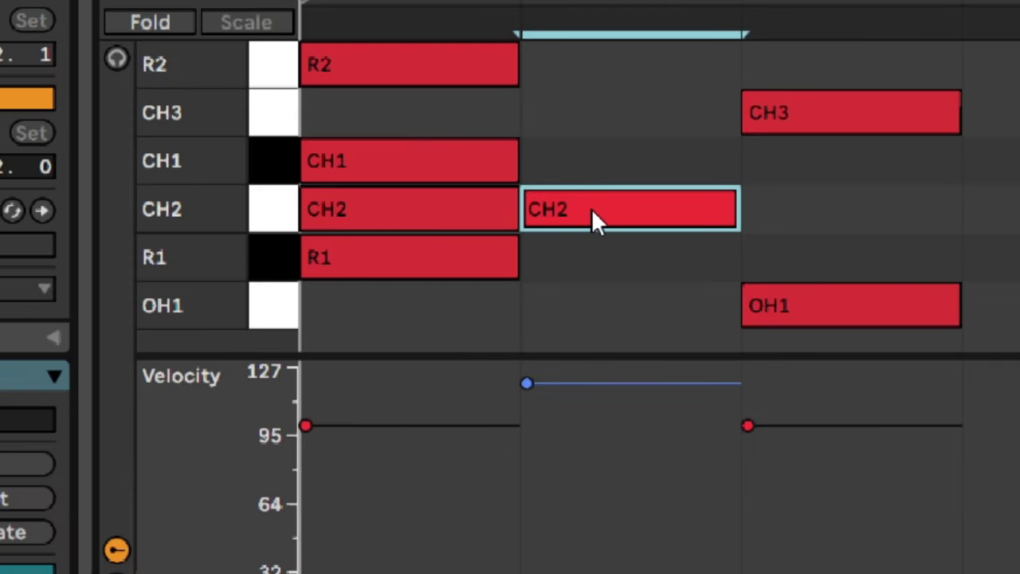
text(70)
key(Return)
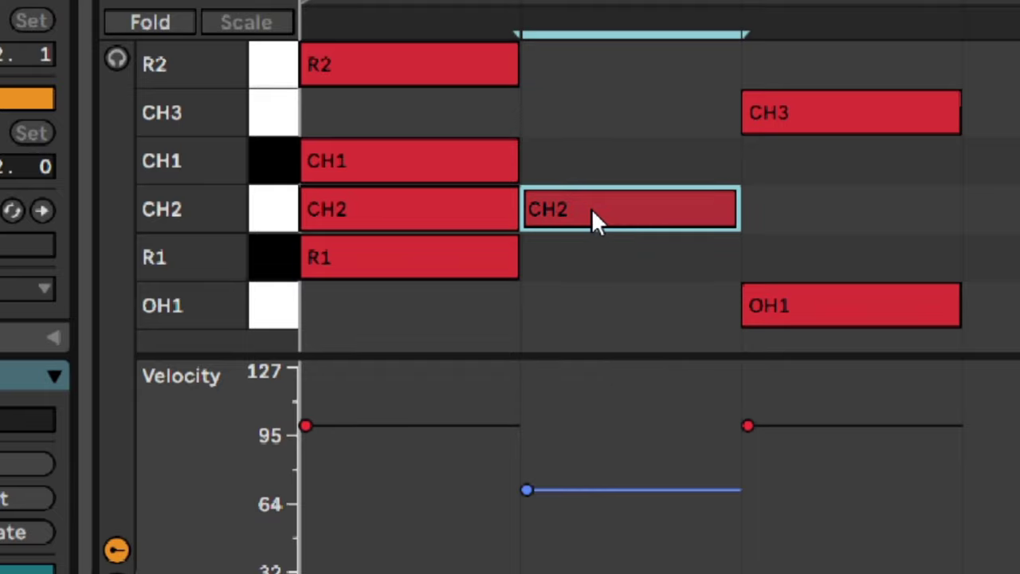
text(100)
key(Return)
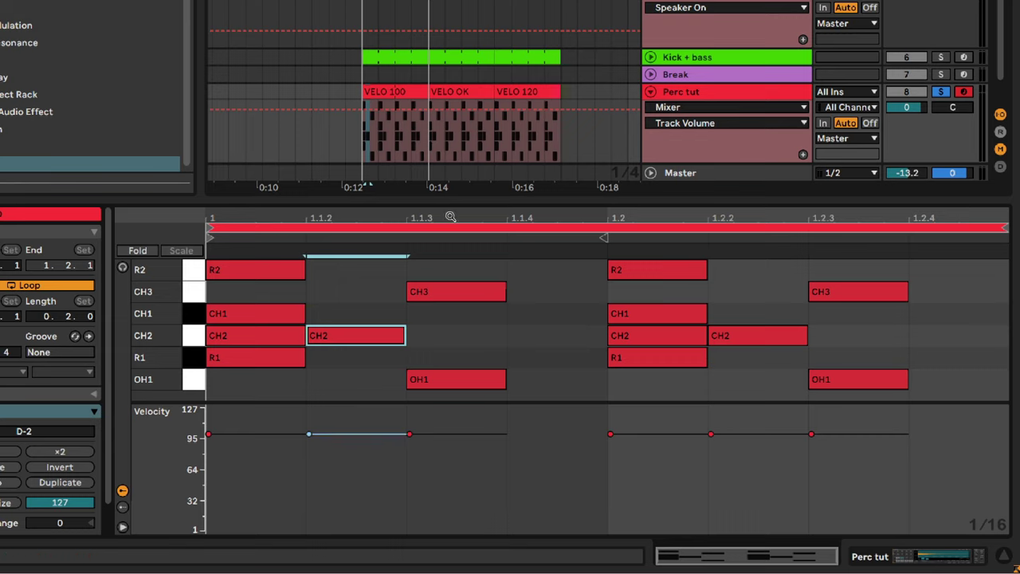
Open the VELO 120 clip's notes.
click(507, 90)
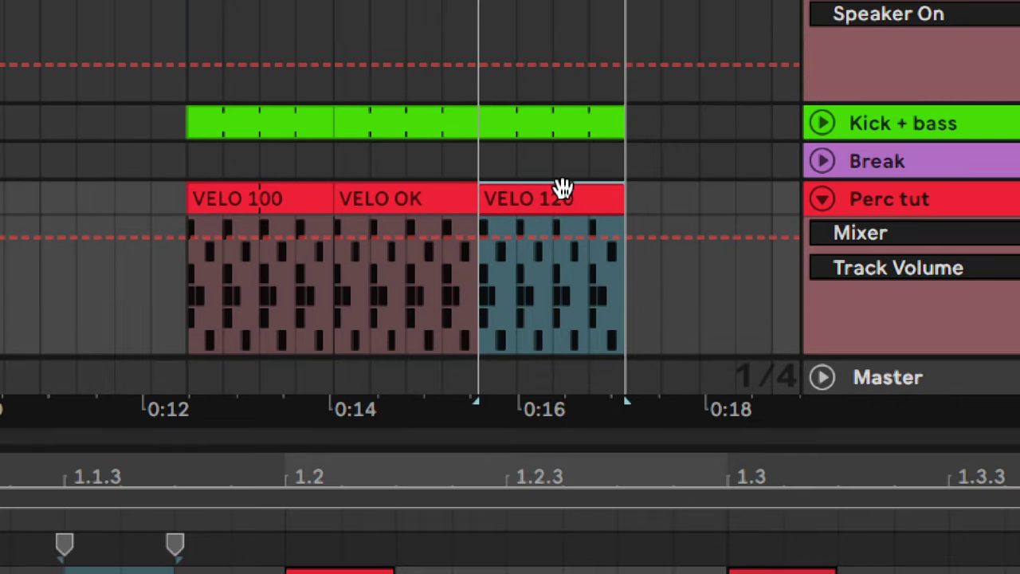
click(532, 90)
mouse_move(599, 350)
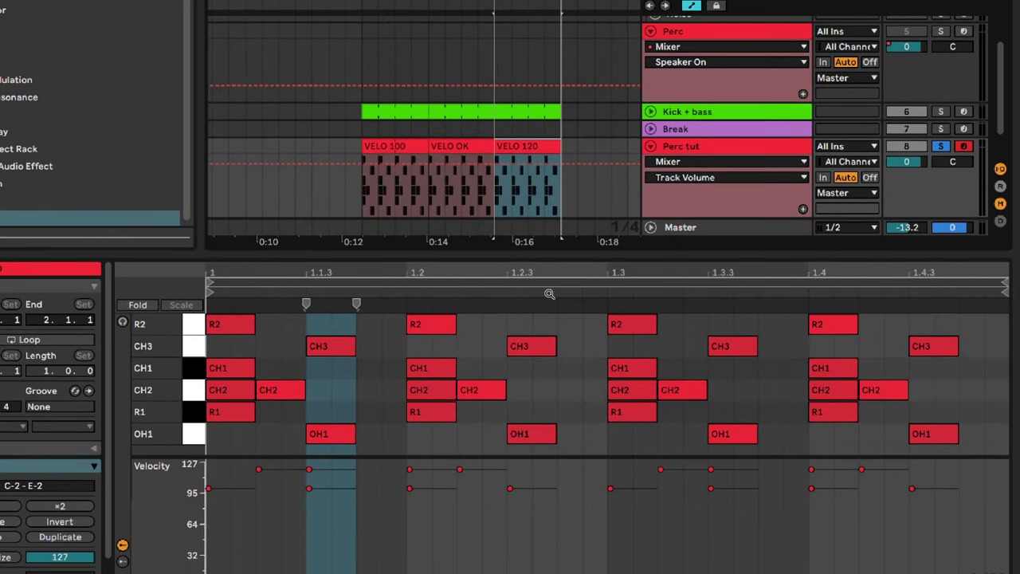
Start playback and loop the VELO 100, VELO 120 and VELO OK clips in turn.
key(space)
click(396, 145)
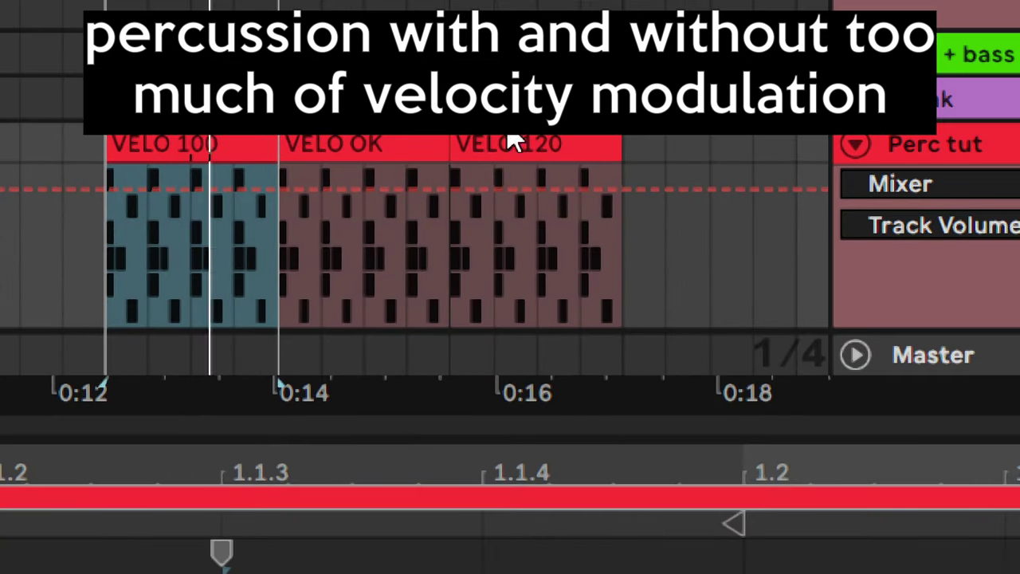
click(551, 145)
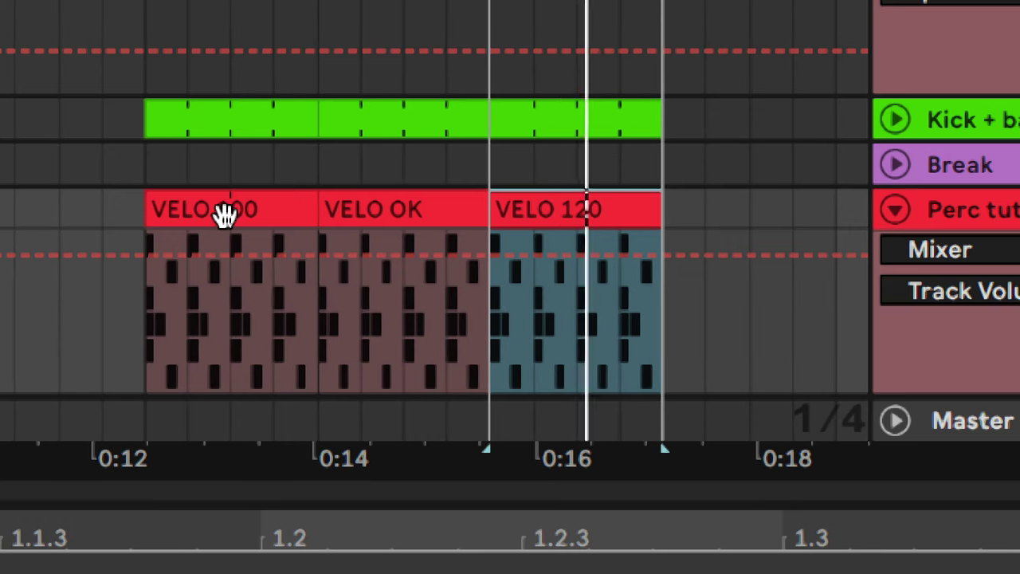
click(225, 212)
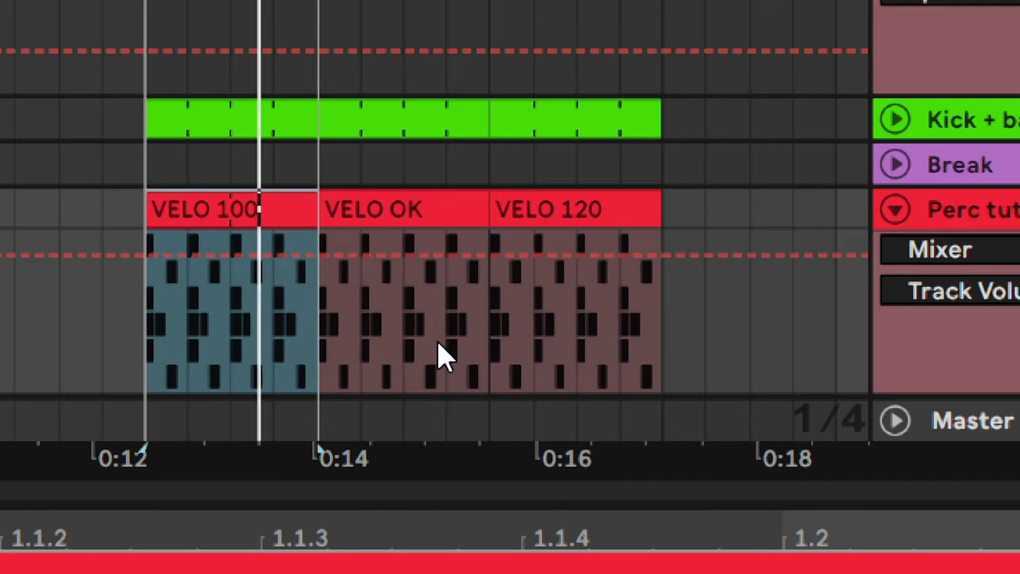
click(353, 213)
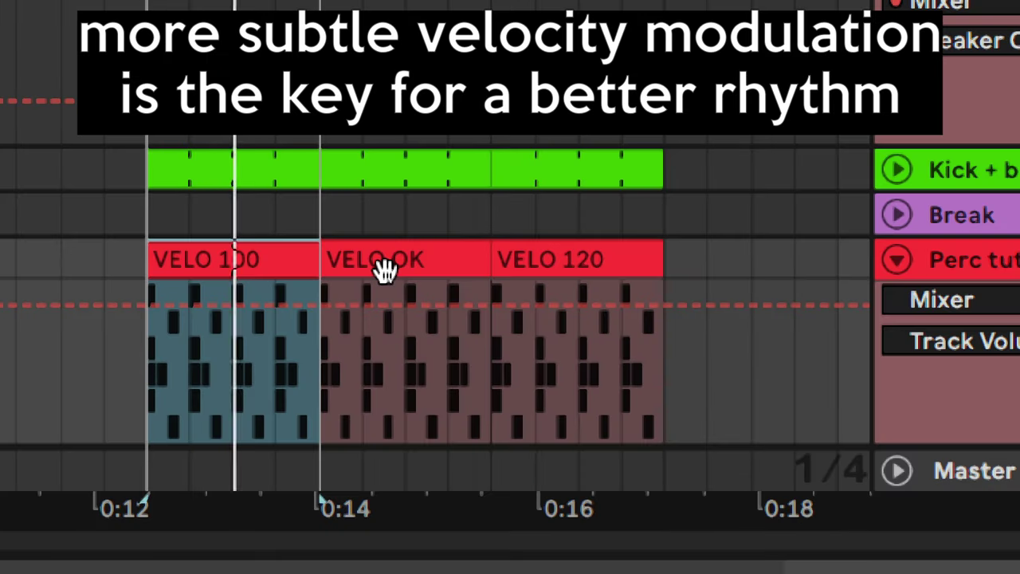
click(391, 266)
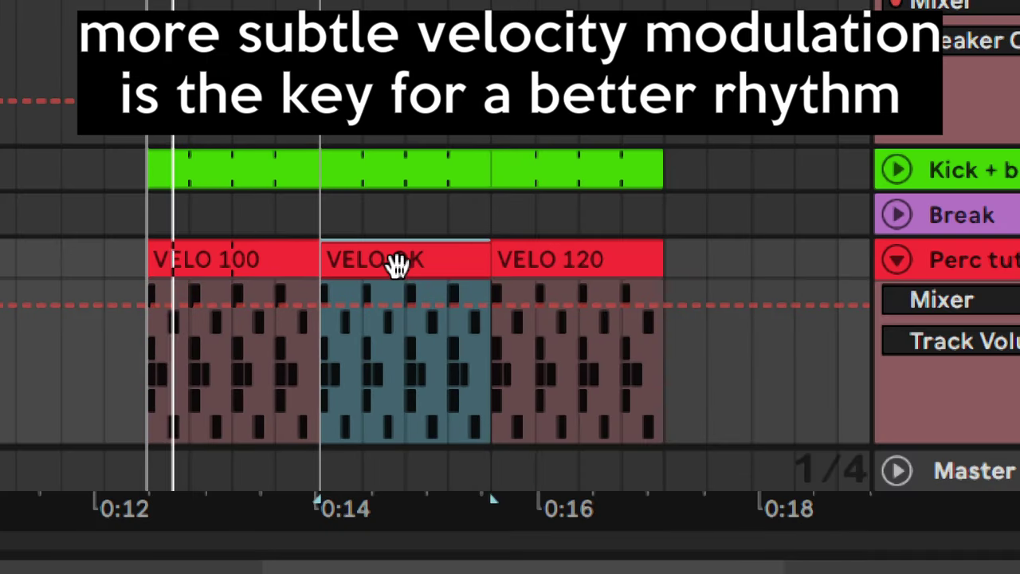
shift+click(175, 258)
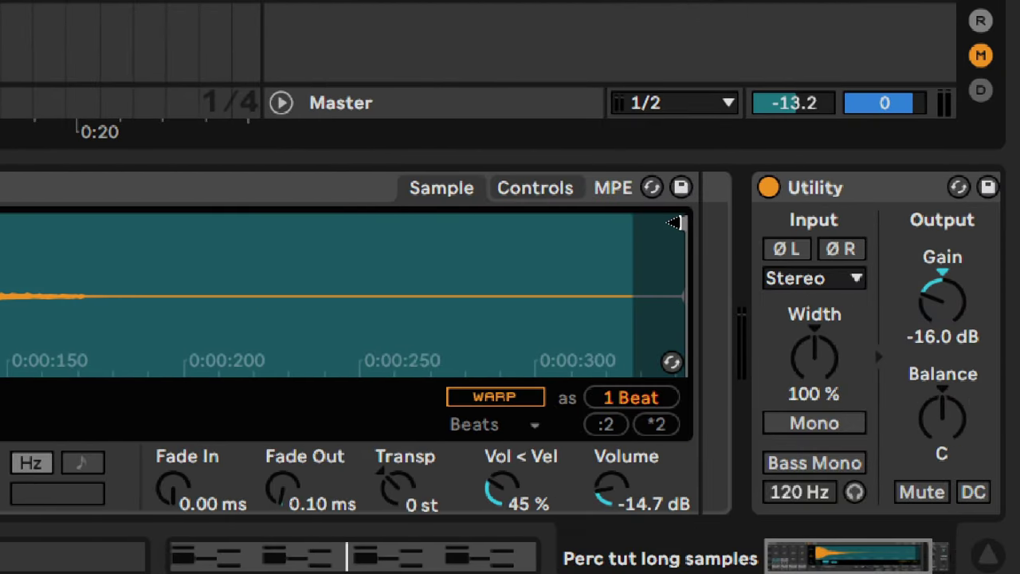
Shorten the CH3 sample's end point twice, then restore it near the tail.
mouse_move(673, 223)
mouse_down()
mouse_move(0, 257)
mouse_move(98, 271)
mouse_up()
drag(473, 271, 204, 283)
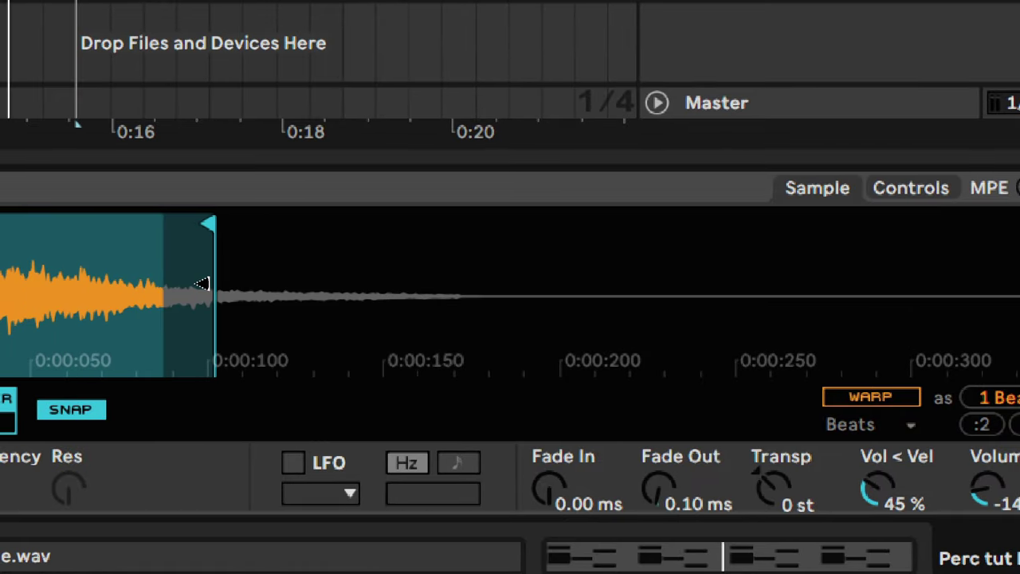
mouse_move(203, 284)
mouse_down()
mouse_move(646, 264)
mouse_move(1019, 264)
mouse_up()
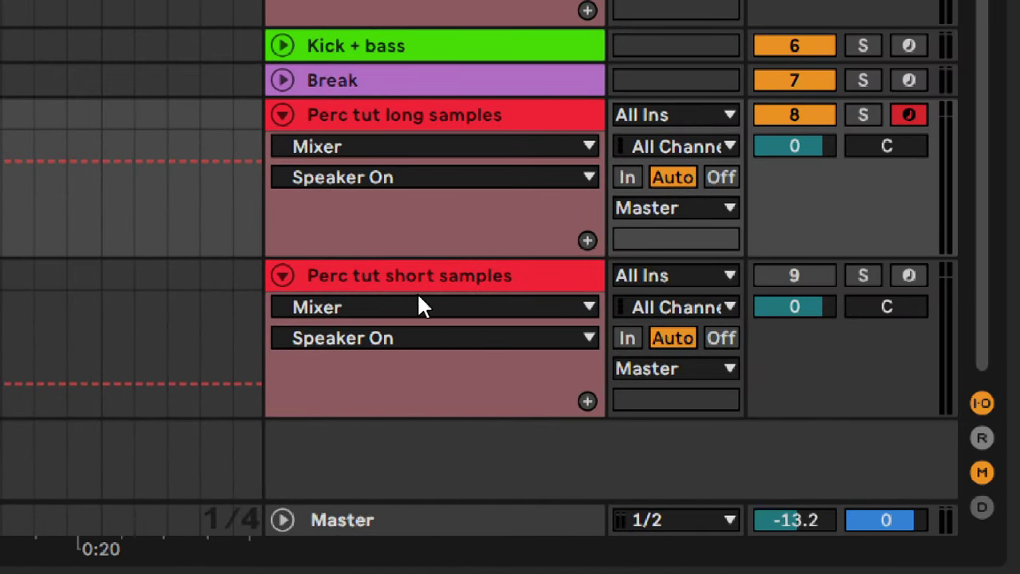
Audition pads R2, R1, CH2, CH1 and CH3, then A/B the long and short tracks.
click(450, 115)
click(418, 275)
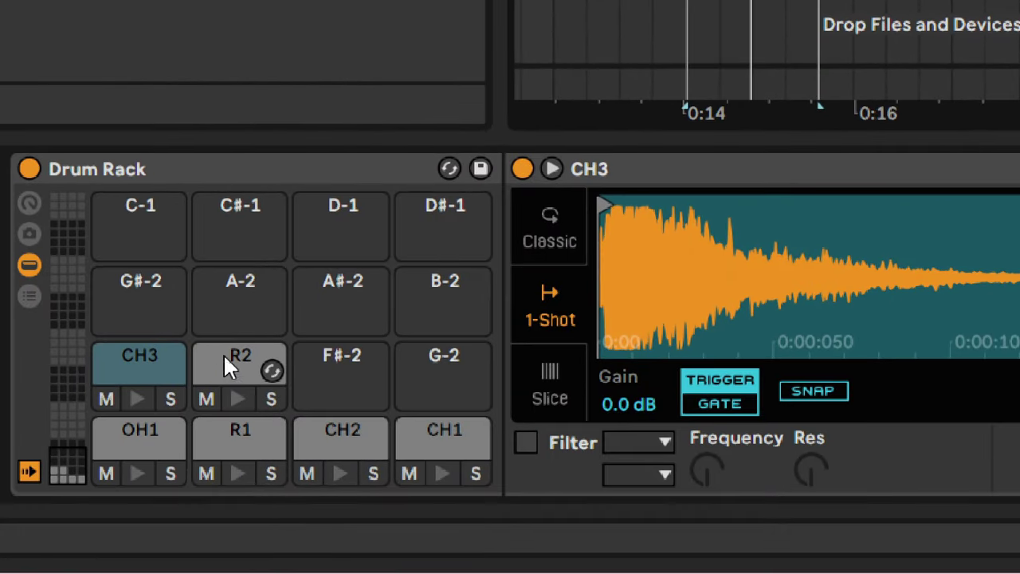
click(226, 367)
click(241, 446)
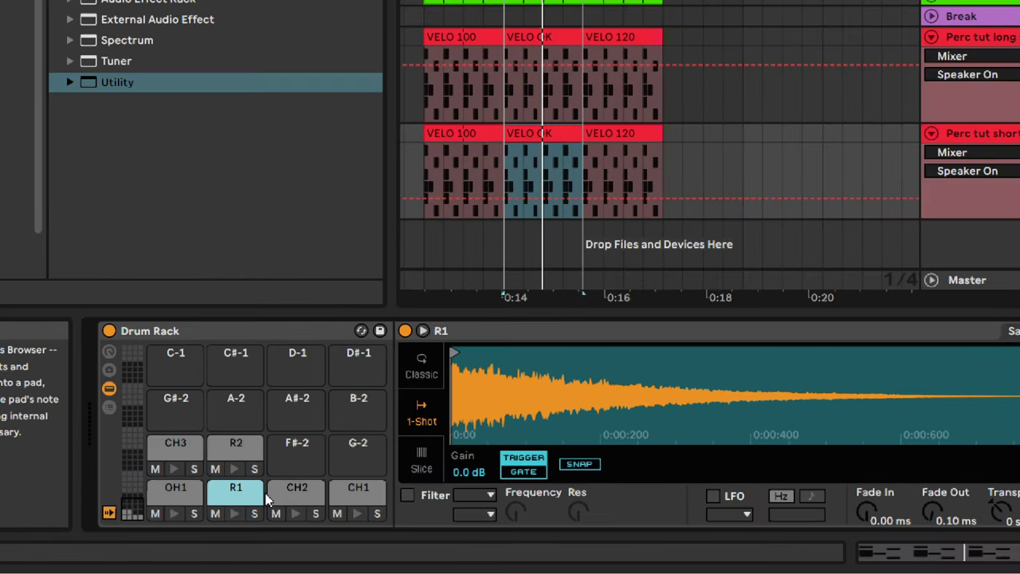
click(342, 446)
click(444, 446)
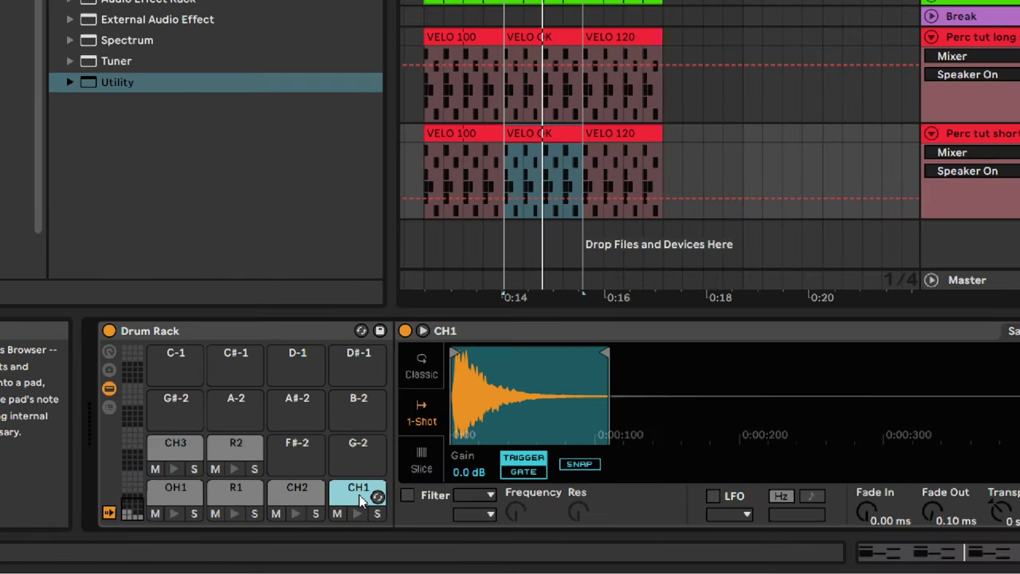
click(172, 451)
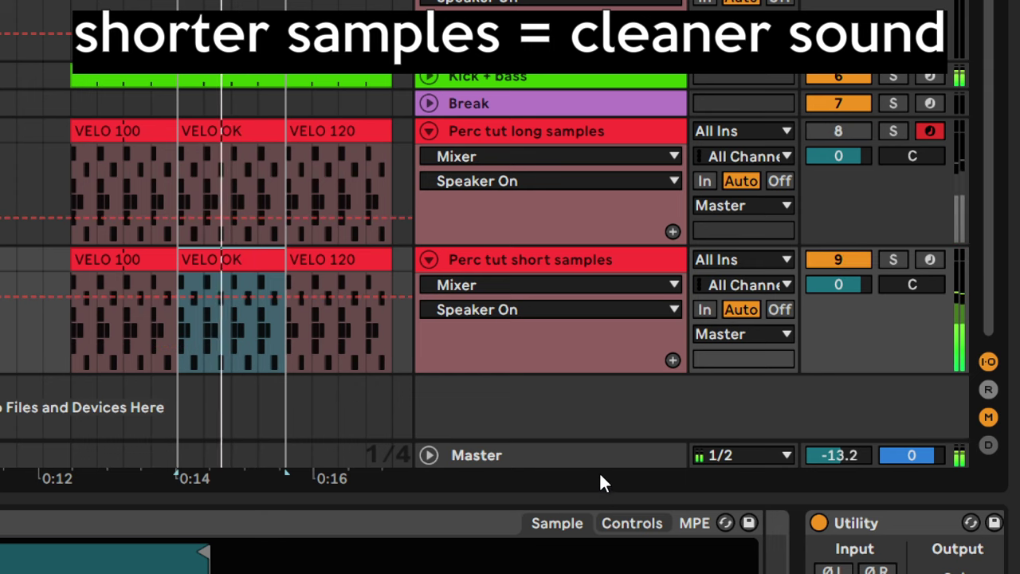
key(m)
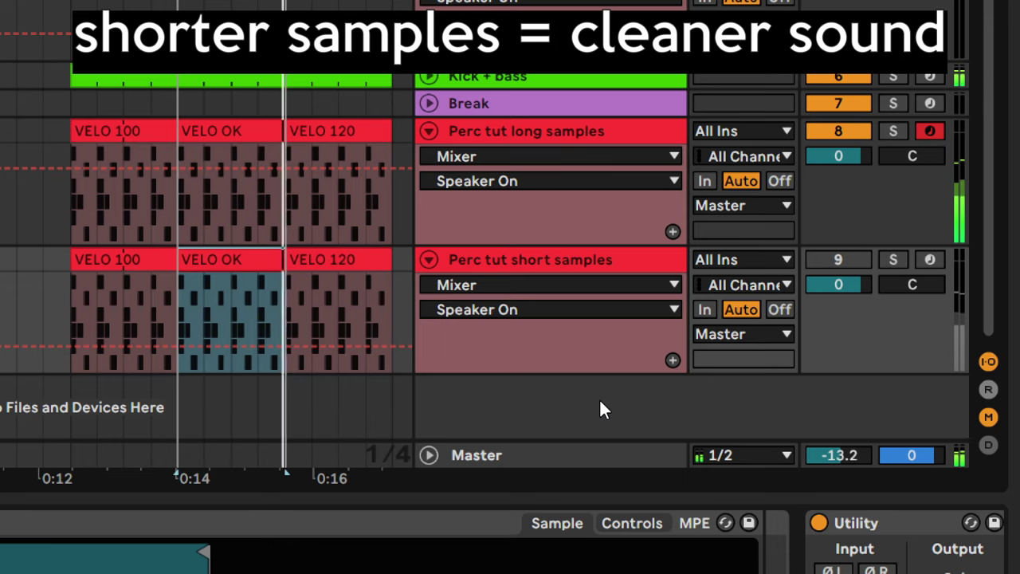
key(m)
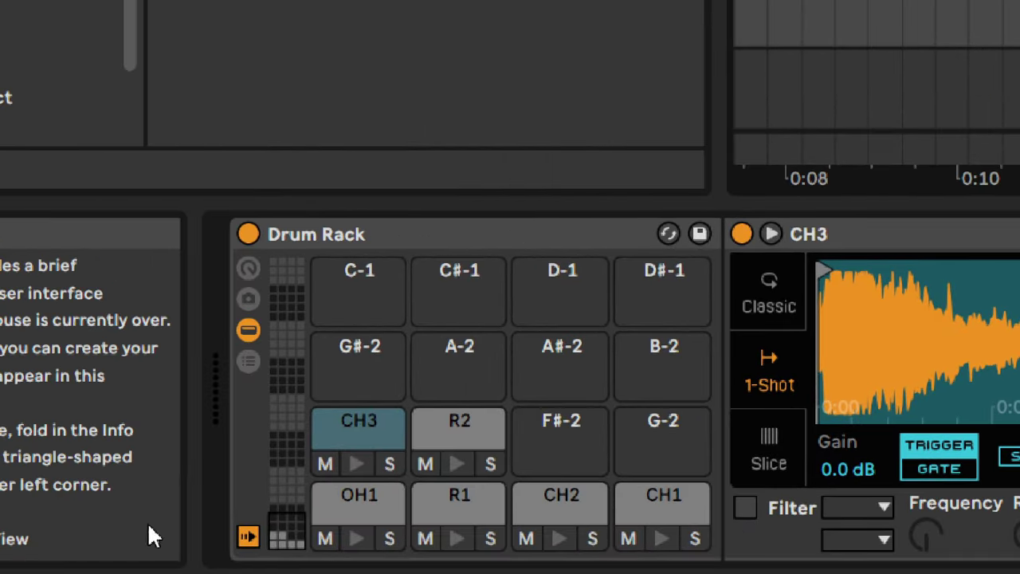
Give CH2 a 275 ms fade-in, and try CH3's fade-in before resetting it to 0 ms.
click(577, 501)
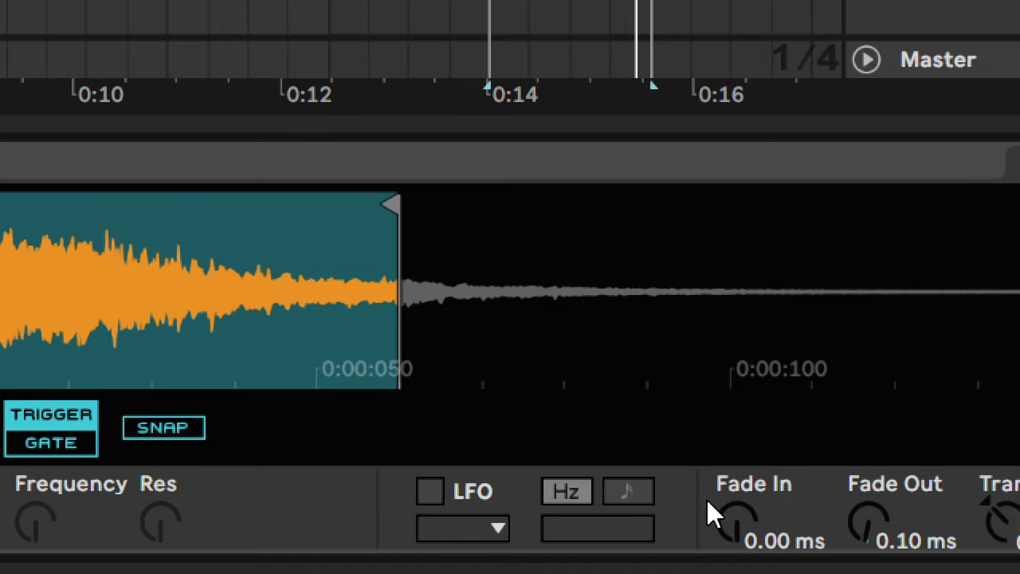
mouse_move(708, 500)
mouse_down()
mouse_move(708, 446)
mouse_move(707, 494)
mouse_up()
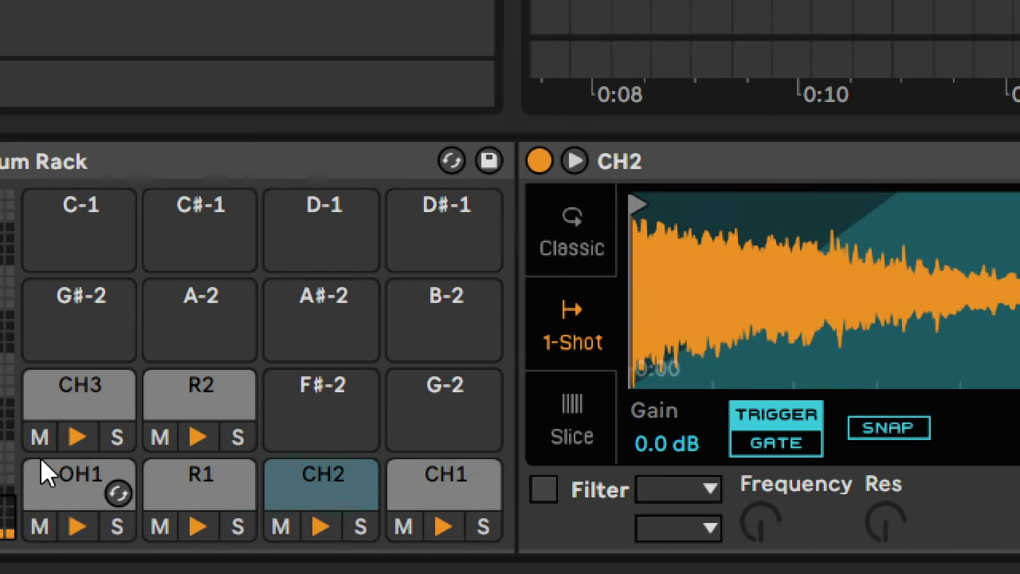
click(80, 397)
drag(688, 519, 687, 507)
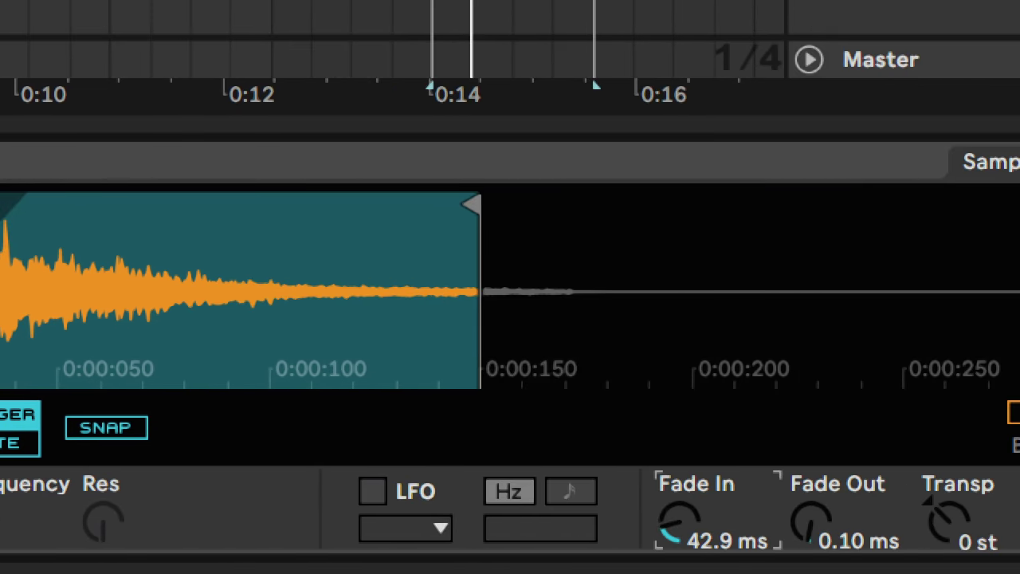
key(Delete)
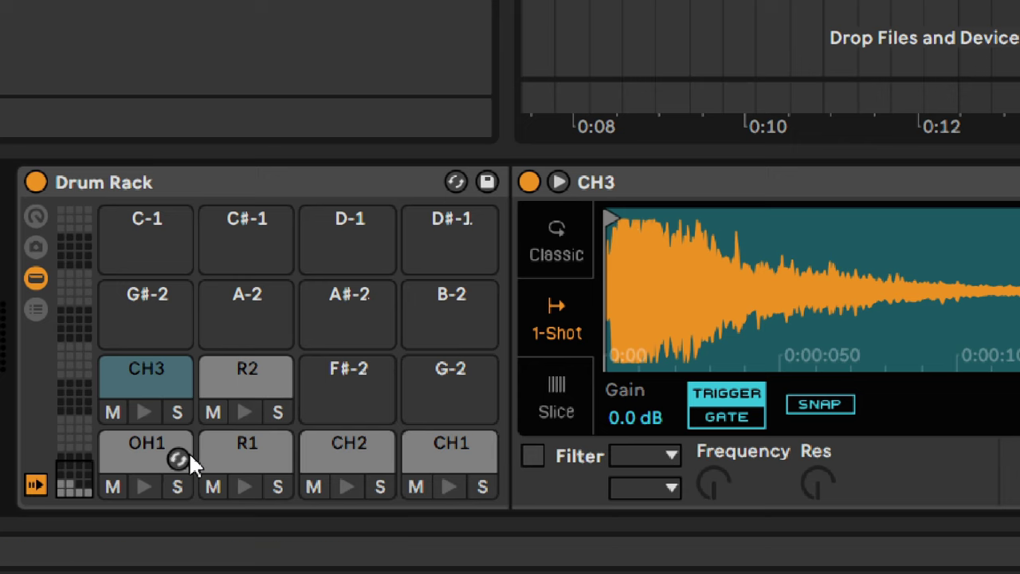
Transpose the R1 sample to +4, +6 and -2 st, then back to 0 st.
click(239, 449)
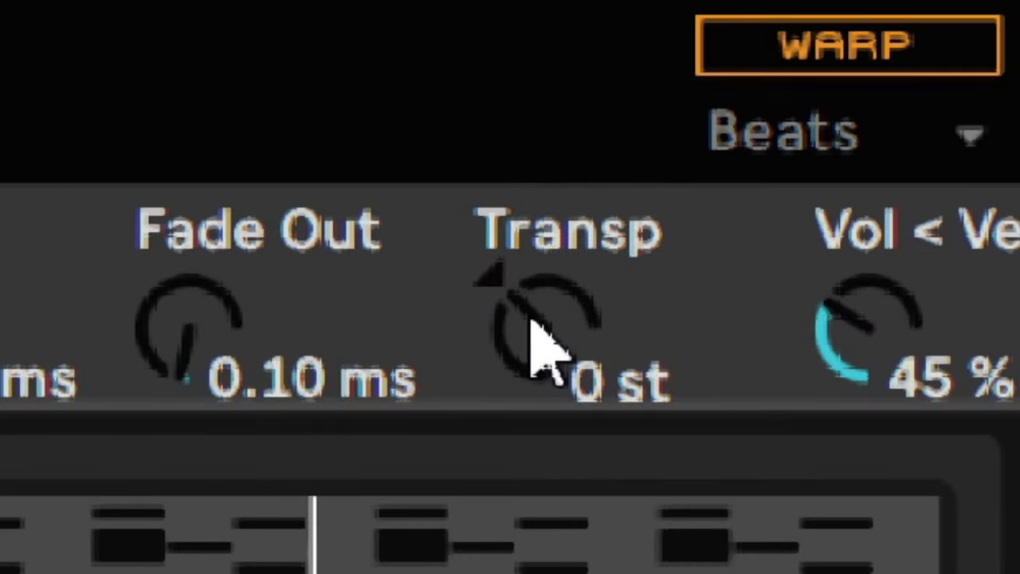
drag(856, 479, 855, 478)
drag(542, 342, 532, 327)
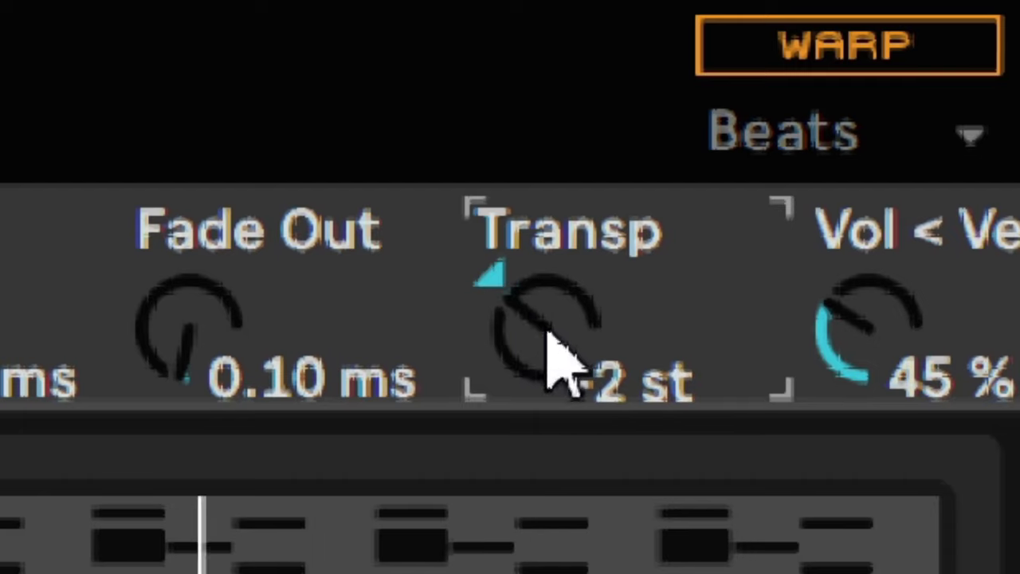
drag(574, 365, 553, 319)
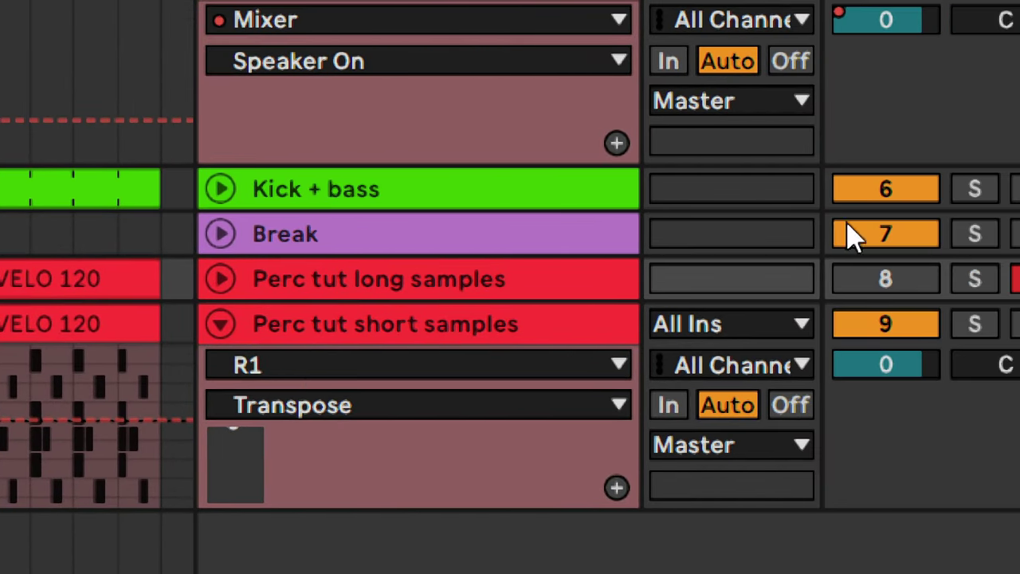
Select the Perc tut short samples track, then the Kick + bass track.
click(345, 342)
click(330, 188)
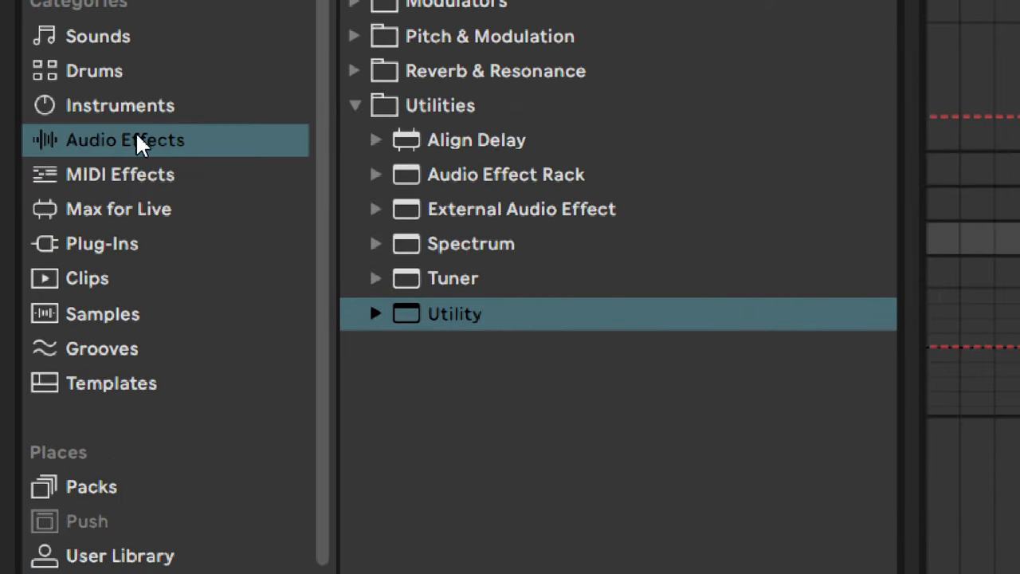
Add Redux from the Drive & Color folder to the hi-hat chain.
click(354, 59)
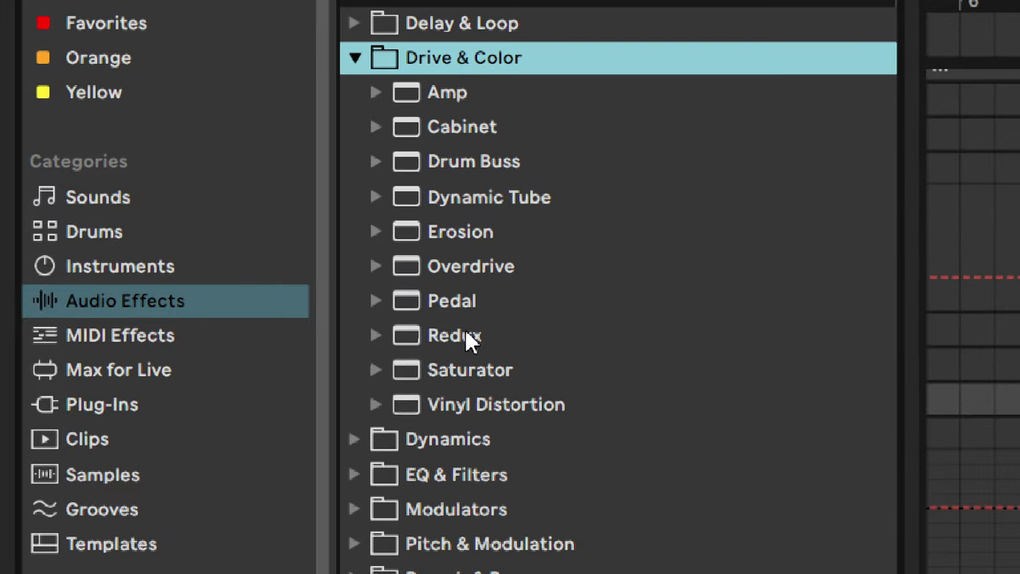
drag(467, 335, 451, 335)
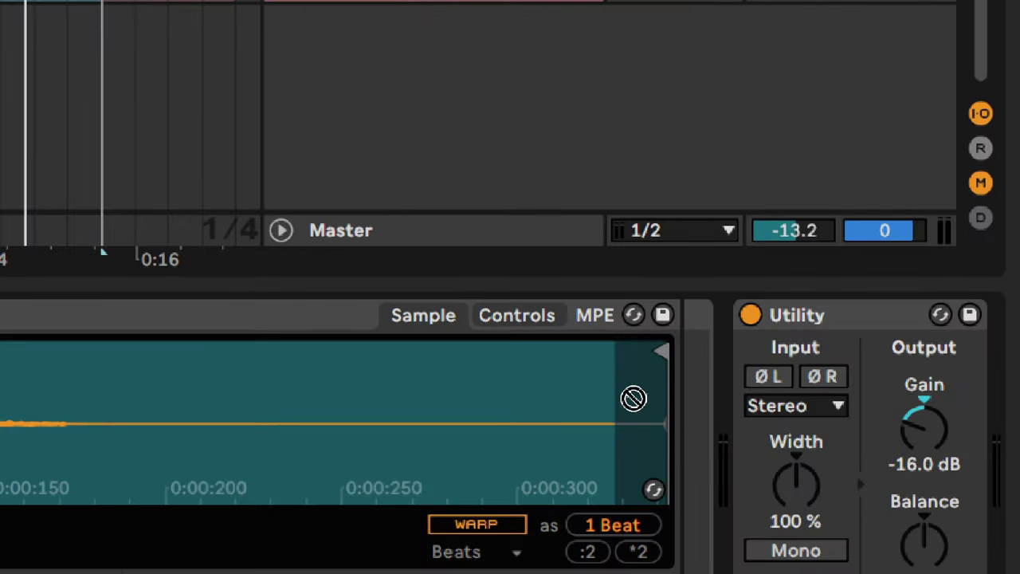
drag(634, 399, 733, 426)
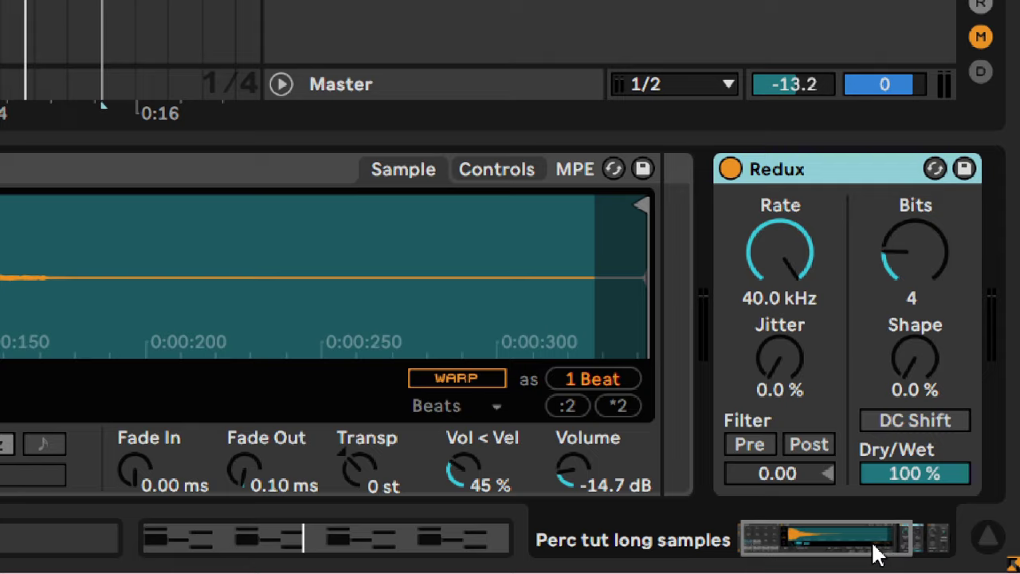
drag(874, 543, 920, 553)
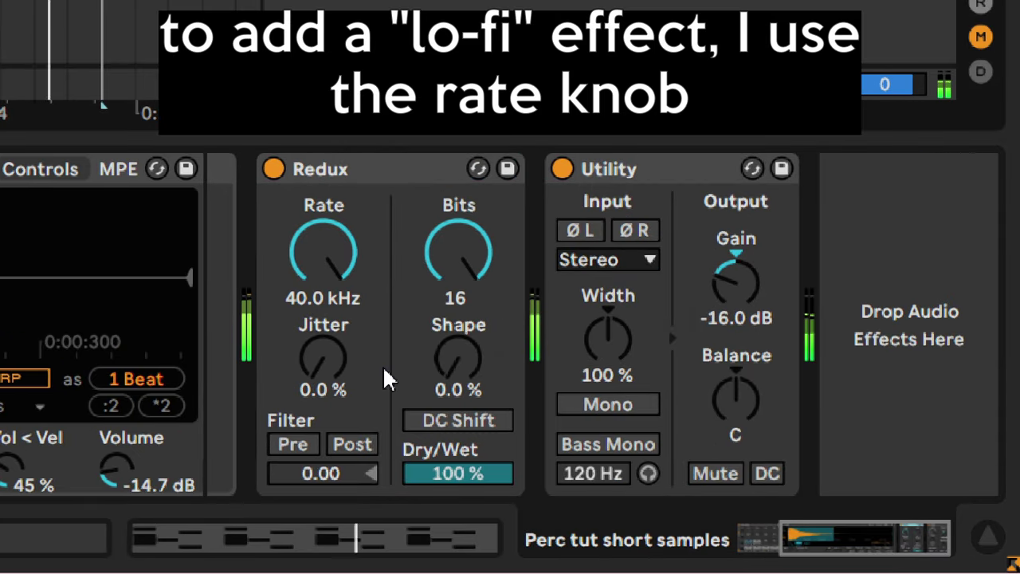
Set Redux to 11600 Hz rate, 4 bits and 21% Dry/Wet.
drag(324, 252, 323, 331)
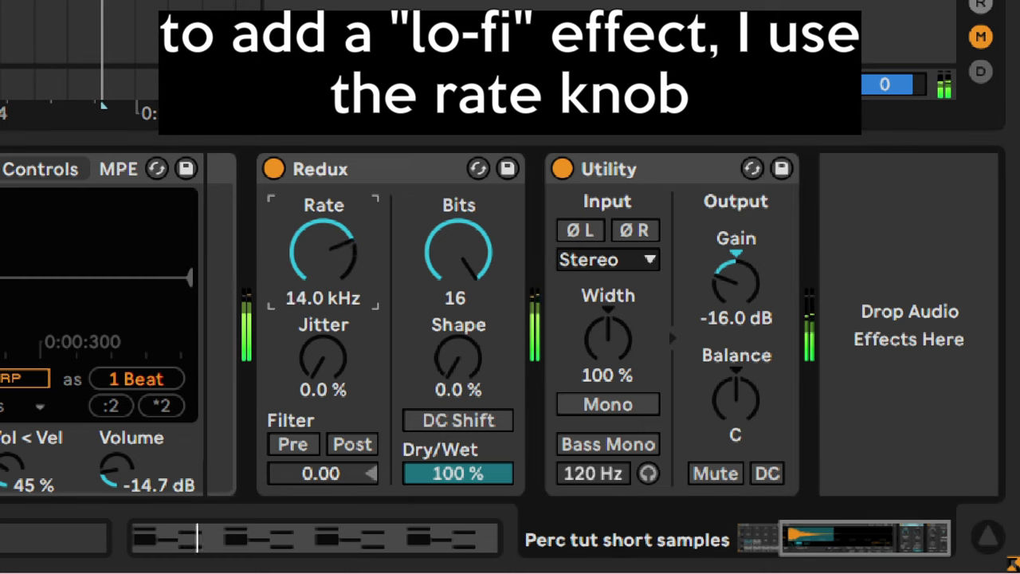
text(11600)
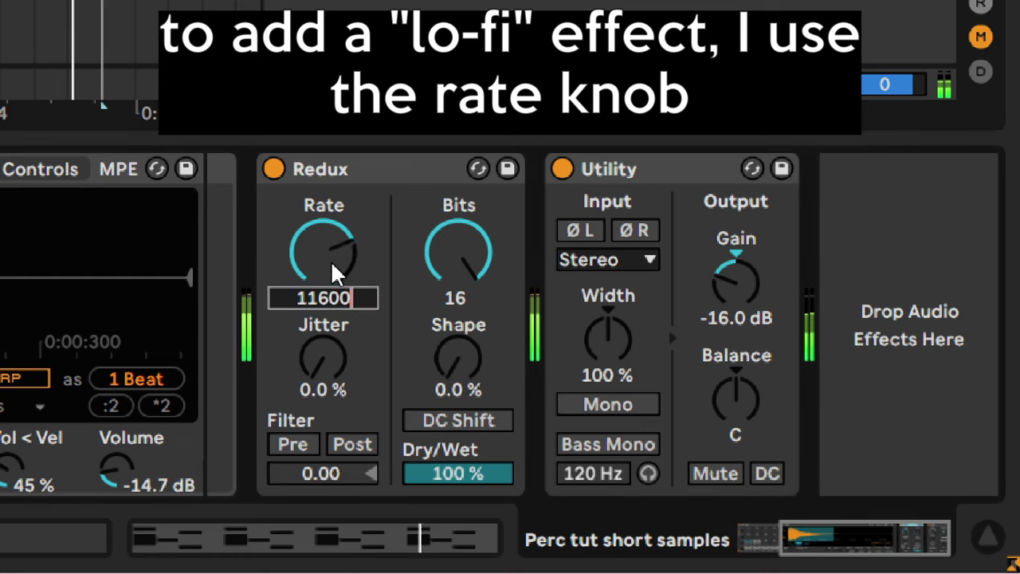
key(Return)
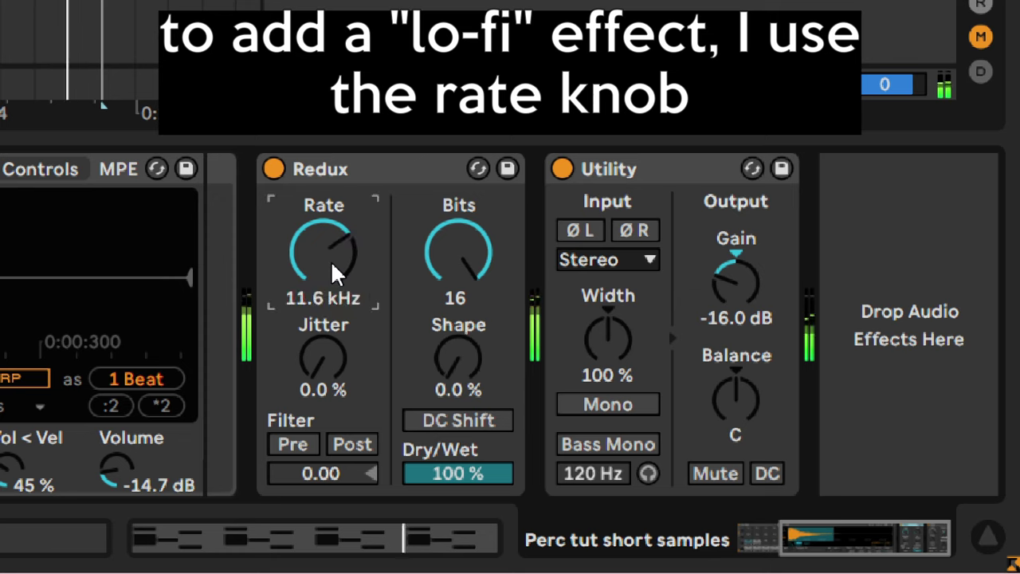
click(474, 253)
scroll(473, 253, down, 7)
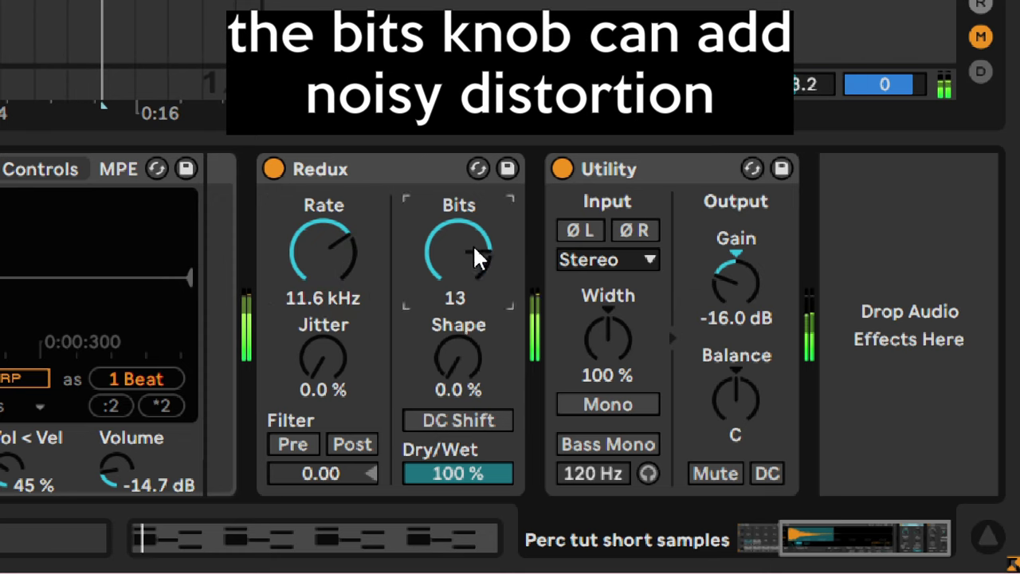
scroll(473, 244, down, 5)
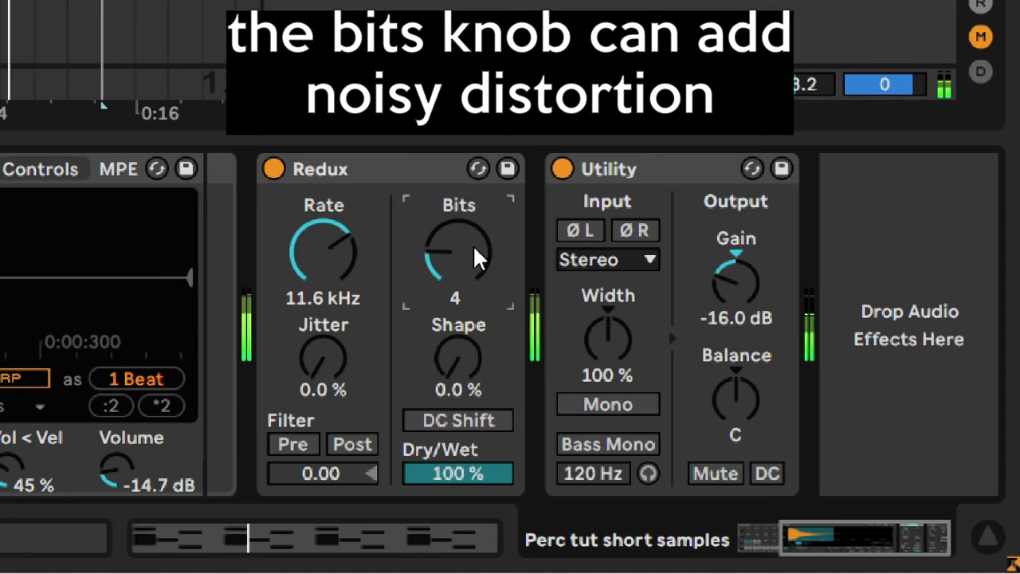
scroll(472, 244, down, 2)
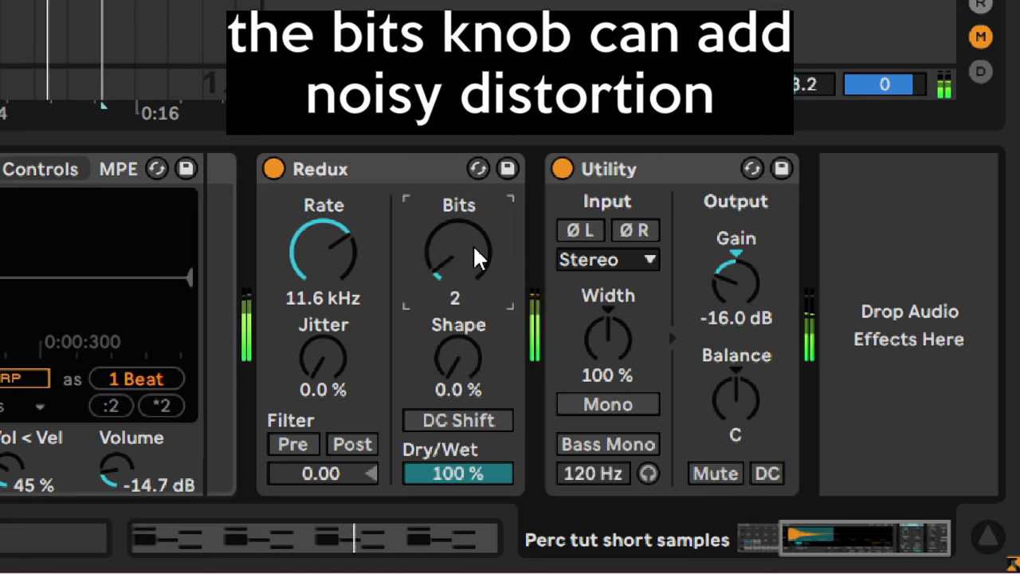
scroll(472, 244, up, 2)
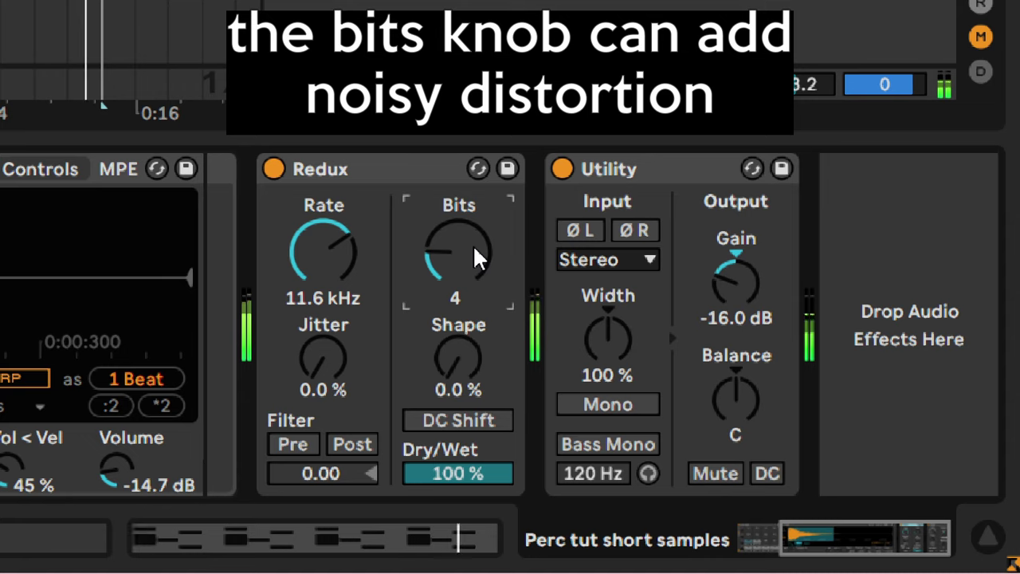
mouse_move(467, 353)
mouse_down()
mouse_move(467, 237)
mouse_move(467, 354)
mouse_up()
mouse_move(323, 359)
mouse_down()
mouse_move(323, 323)
mouse_move(322, 359)
mouse_up()
drag(430, 473, 431, 536)
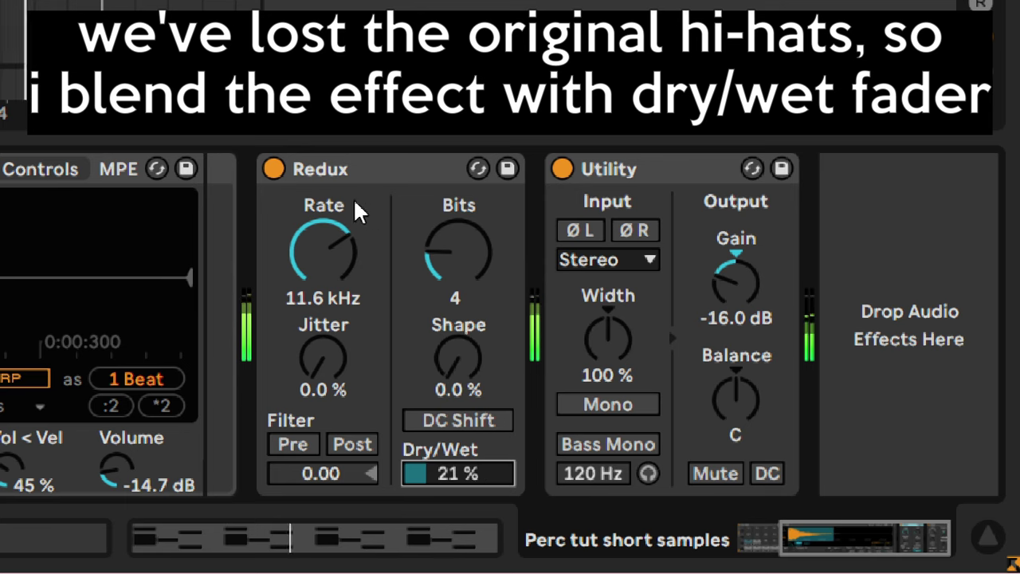
A/B Redux on and off, alone and with the Kick + bass track soloed.
click(276, 171)
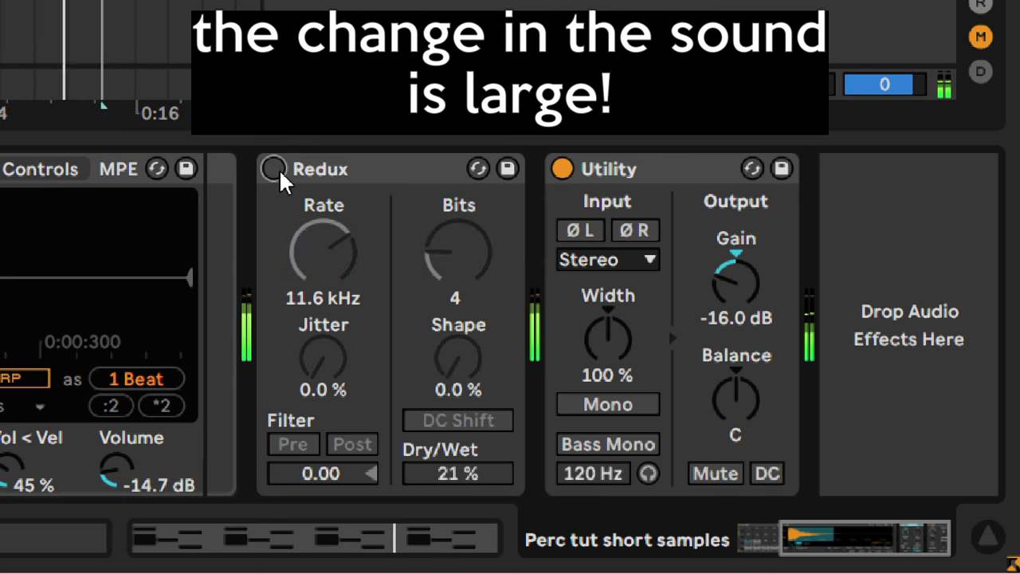
click(274, 169)
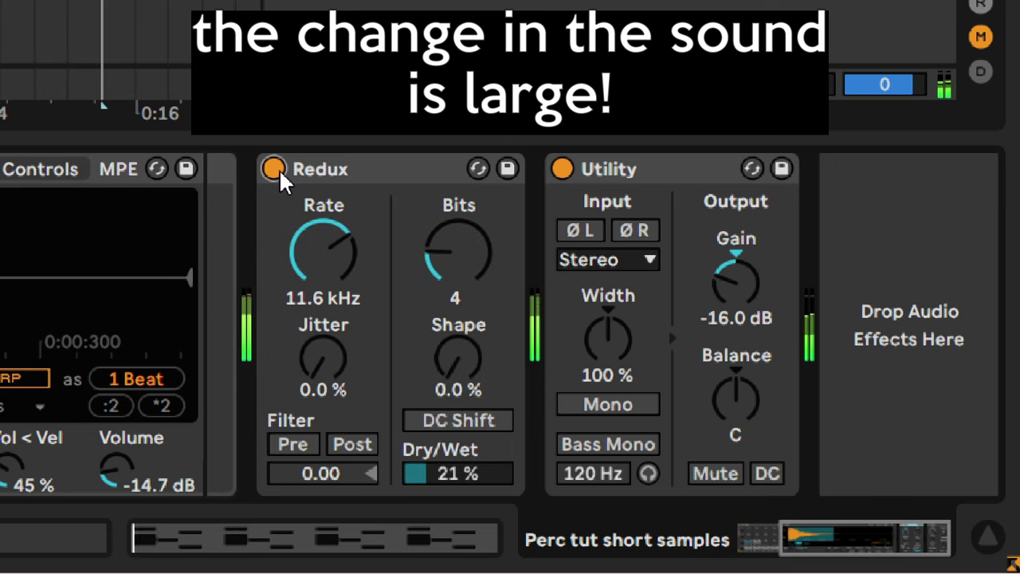
click(276, 169)
click(276, 170)
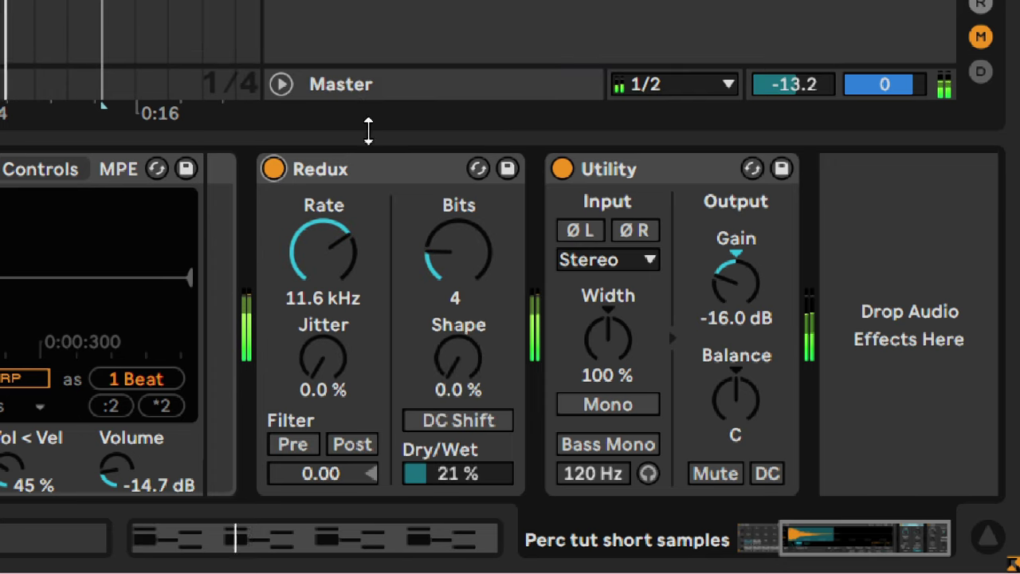
click(862, 98)
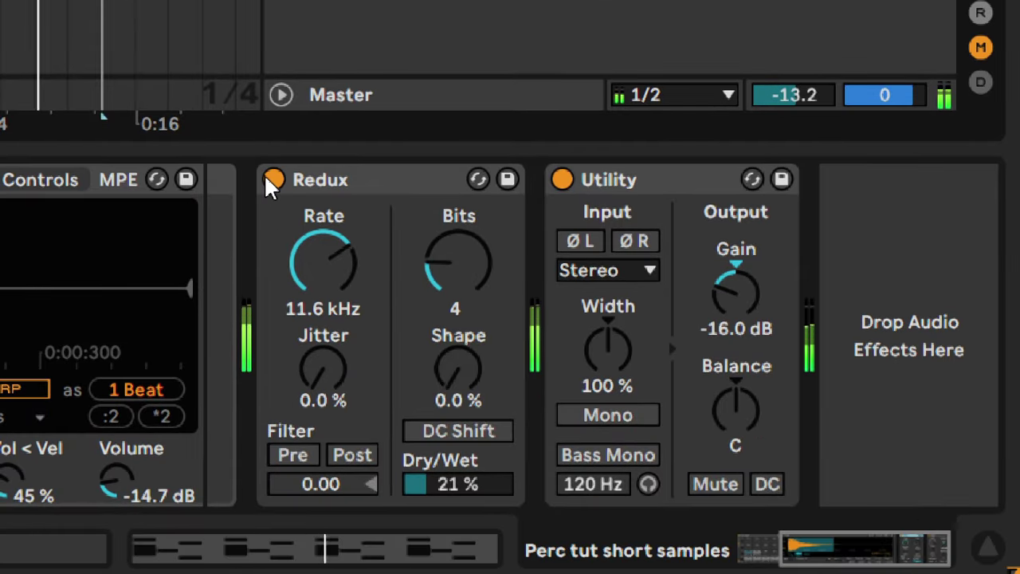
click(267, 218)
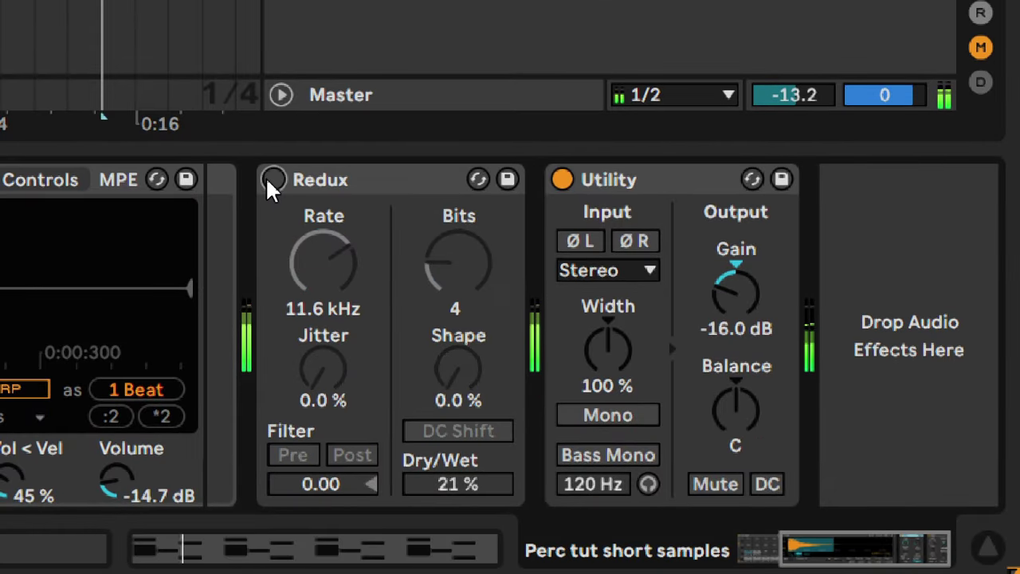
click(268, 178)
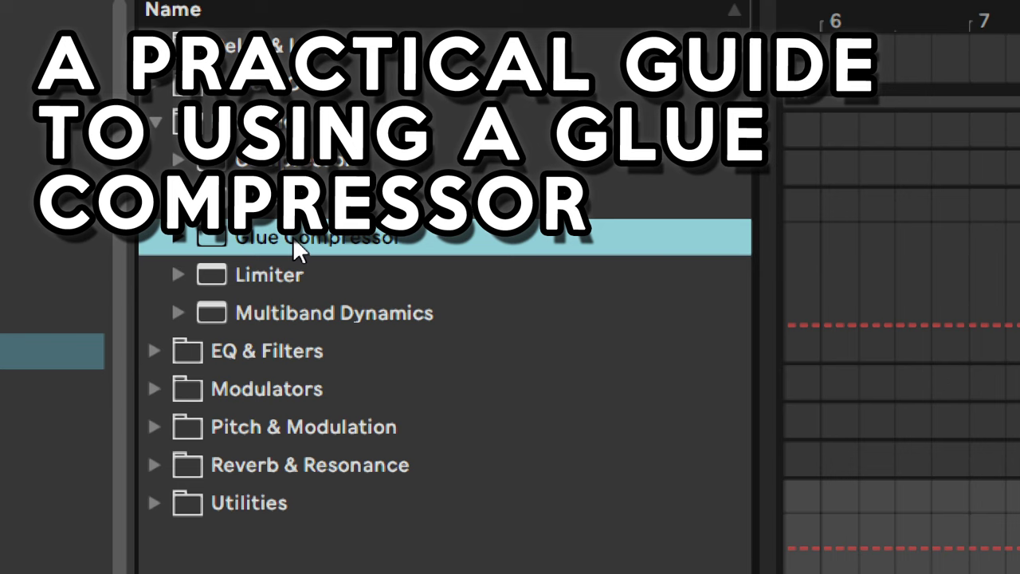
Add a Glue Compressor after Redux on the hi-hat track and start playback.
drag(292, 235, 539, 518)
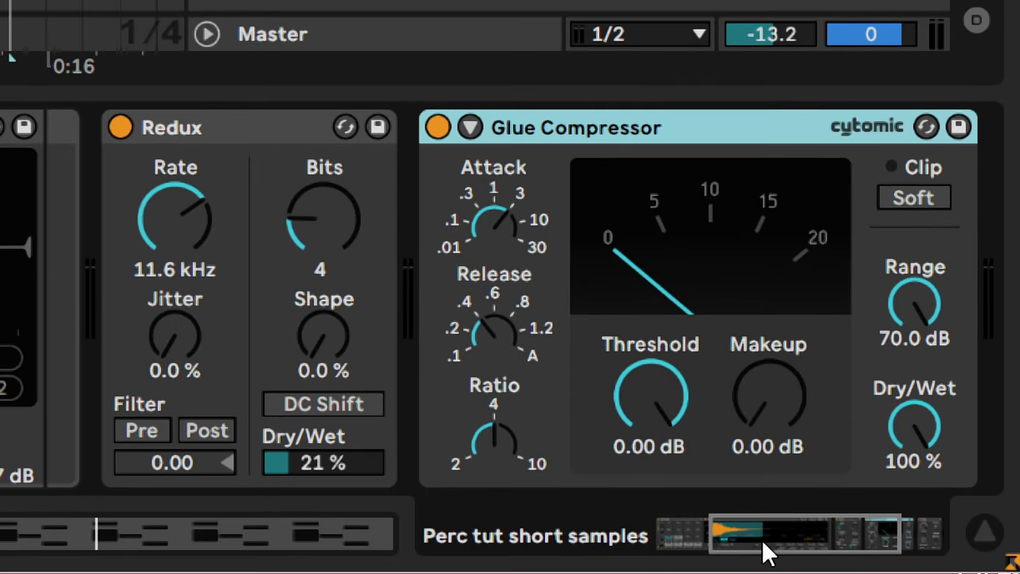
drag(762, 539, 792, 538)
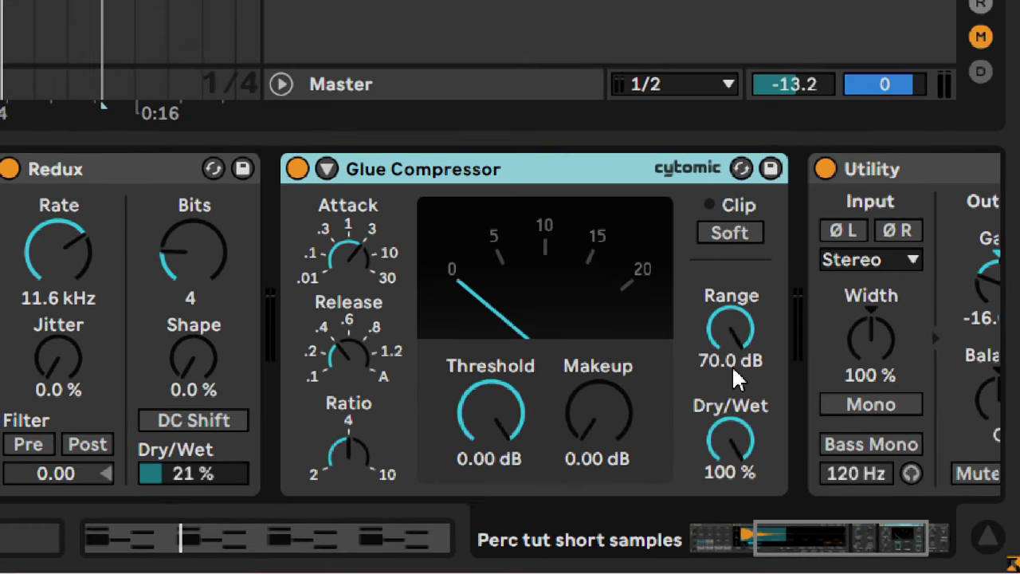
drag(870, 548, 871, 551)
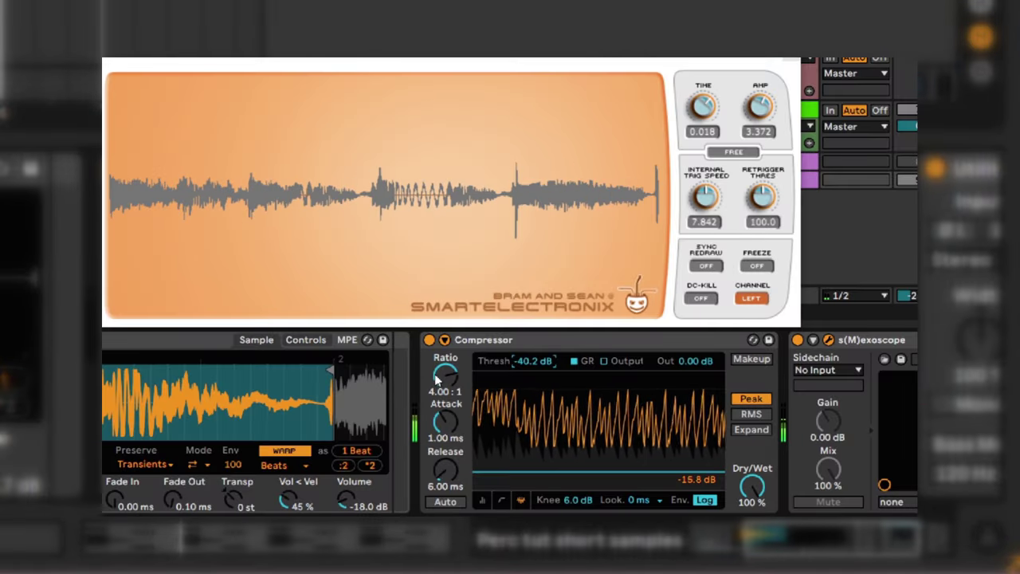
drag(437, 380, 436, 355)
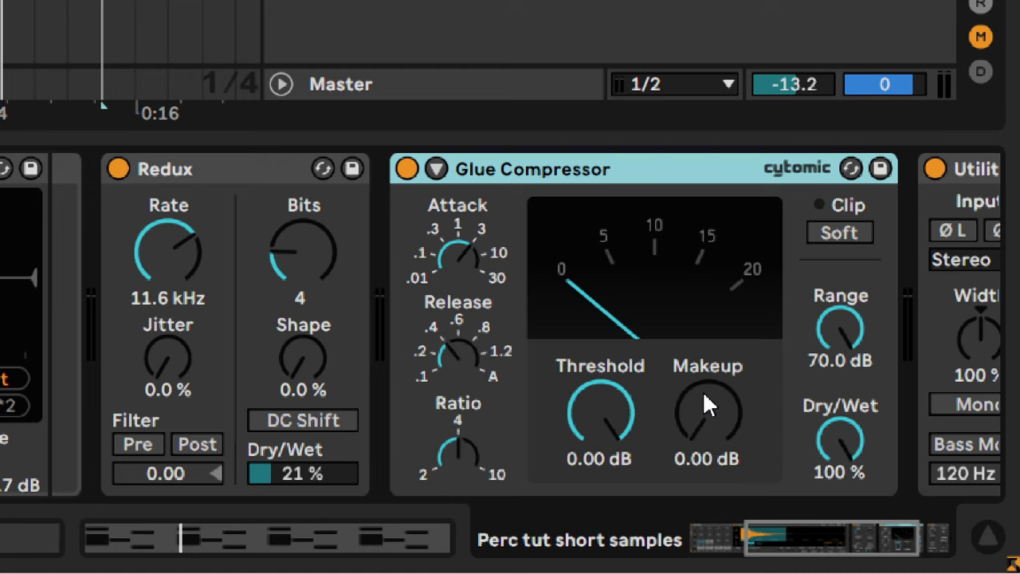
key(space)
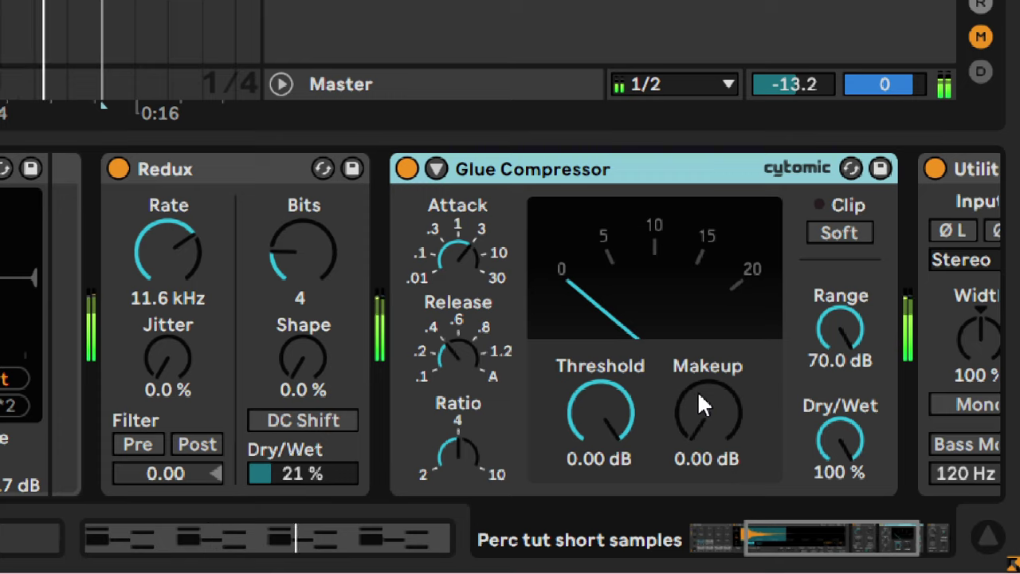
Set the Glue Compressor threshold to -30.0 dB and makeup gain to 11.0 dB.
drag(609, 397, 612, 420)
click(613, 422)
drag(692, 413, 692, 413)
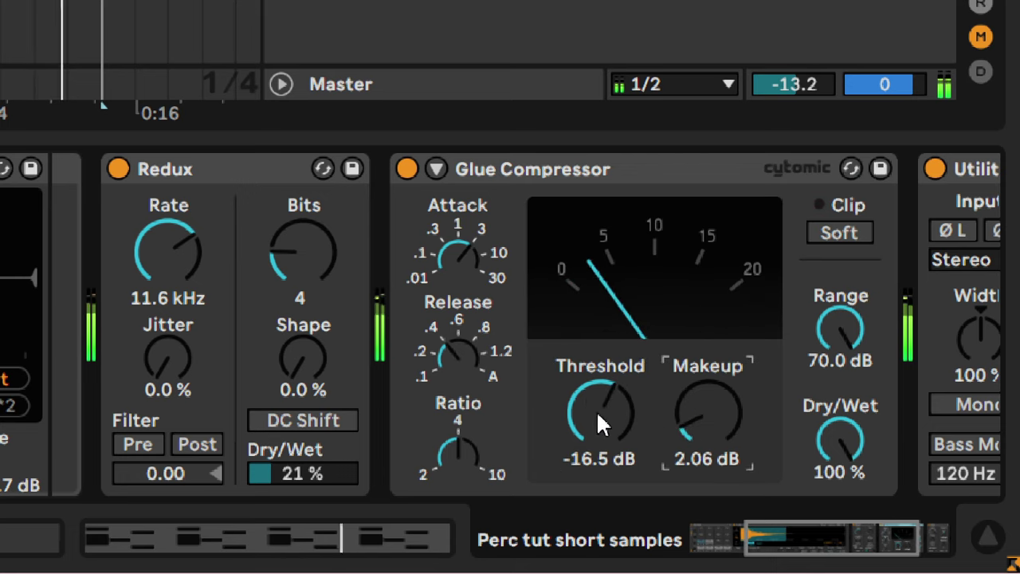
drag(597, 414, 597, 426)
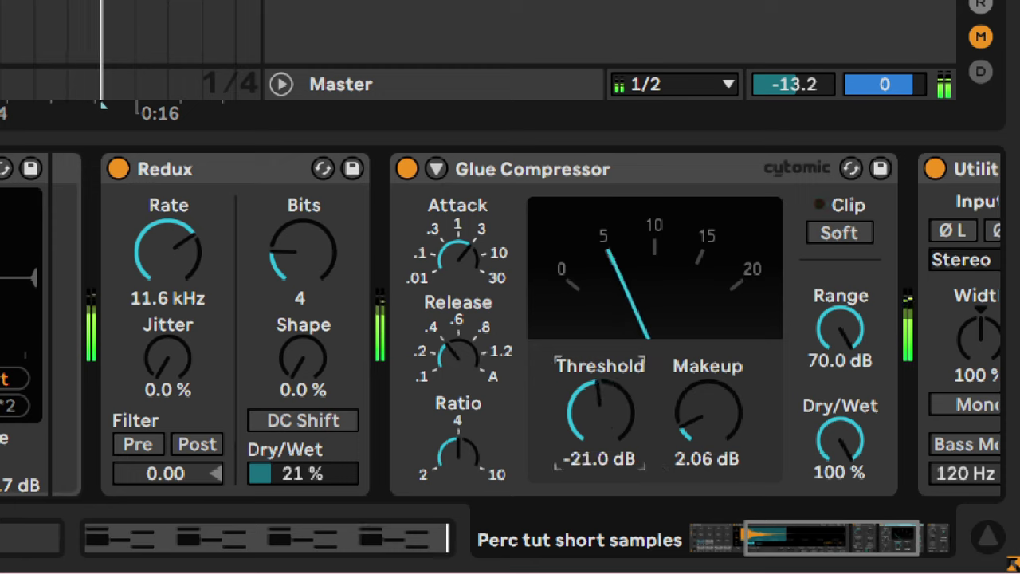
click(649, 256)
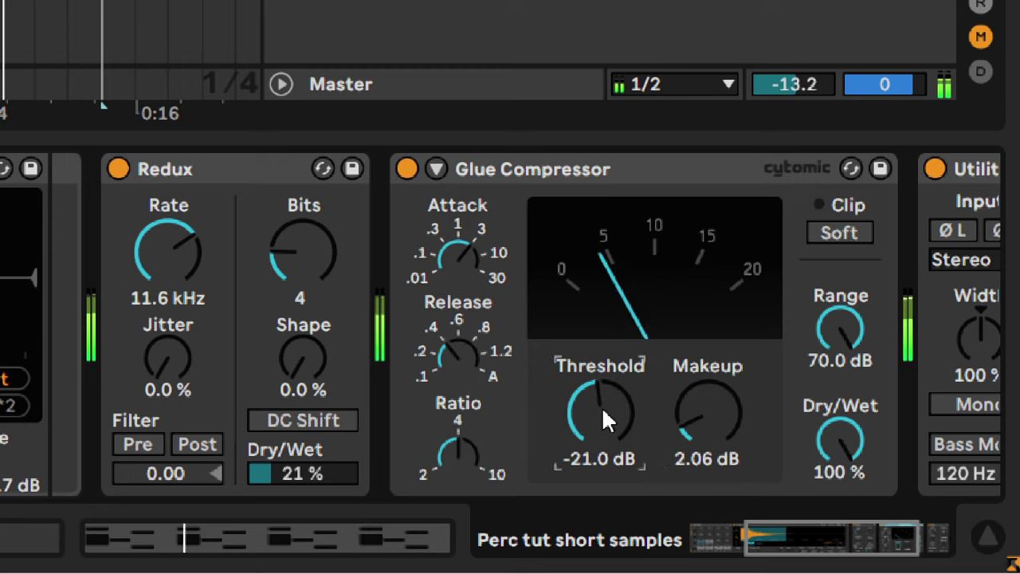
drag(601, 407, 601, 422)
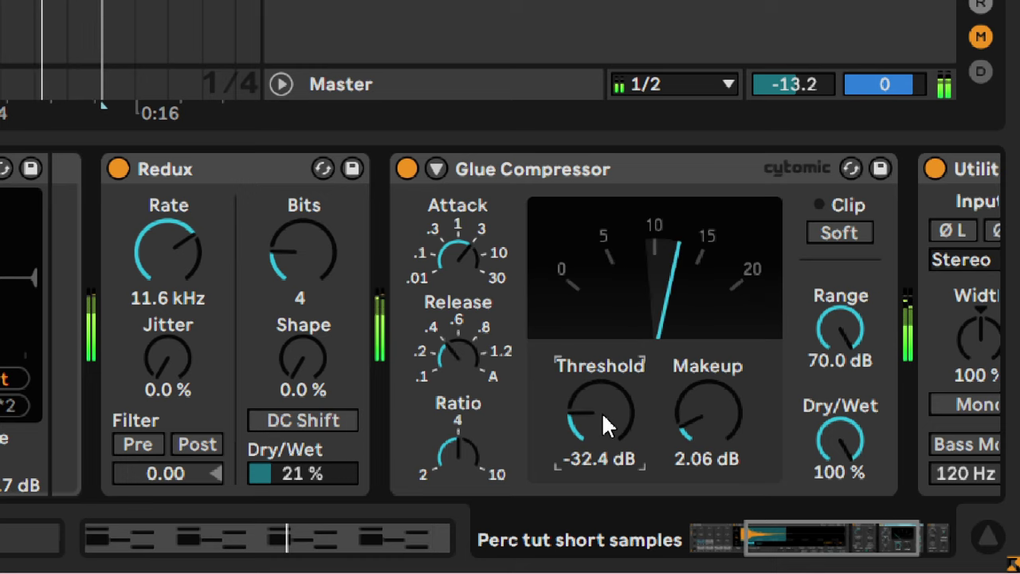
click(601, 455)
text(-30)
key(Return)
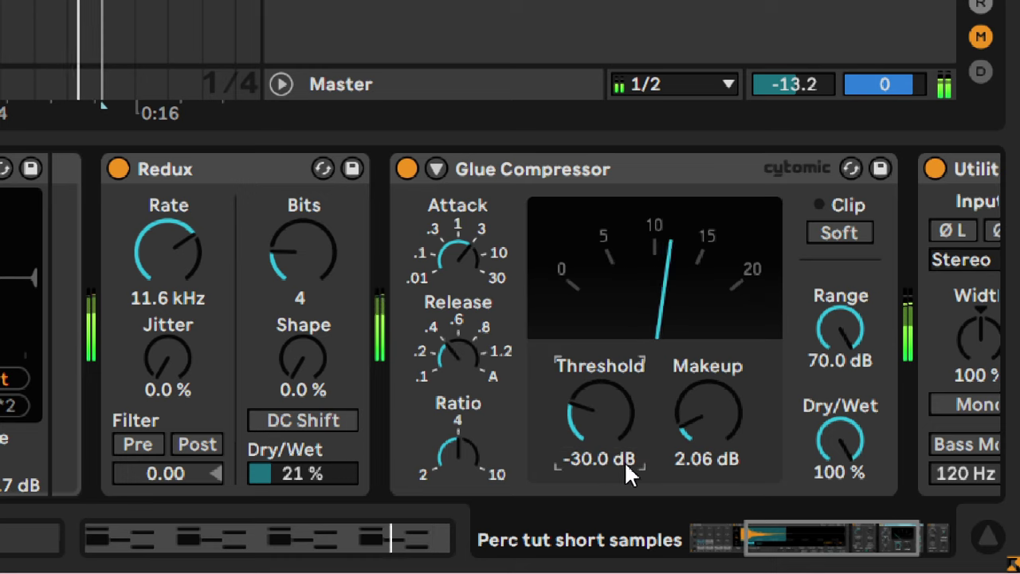
click(718, 433)
text(11)
key(Return)
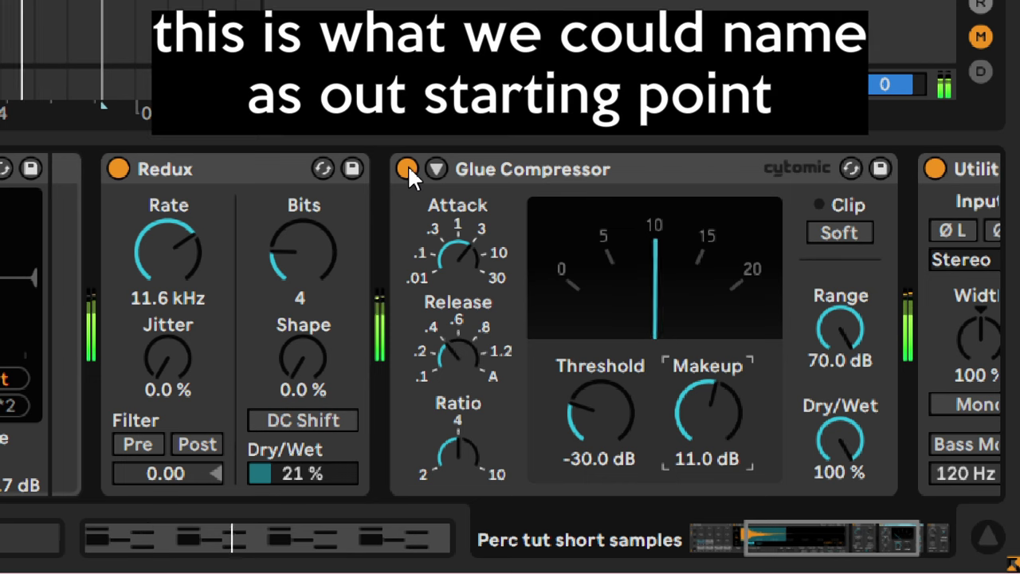
Bypass and re-enable the Glue Compressor twice to compare the sound.
click(407, 167)
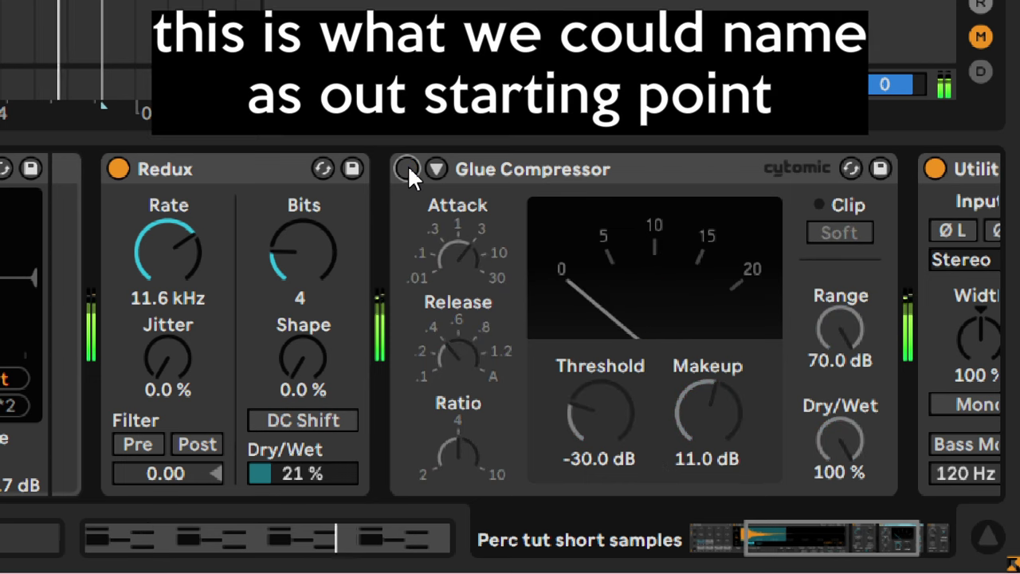
click(408, 168)
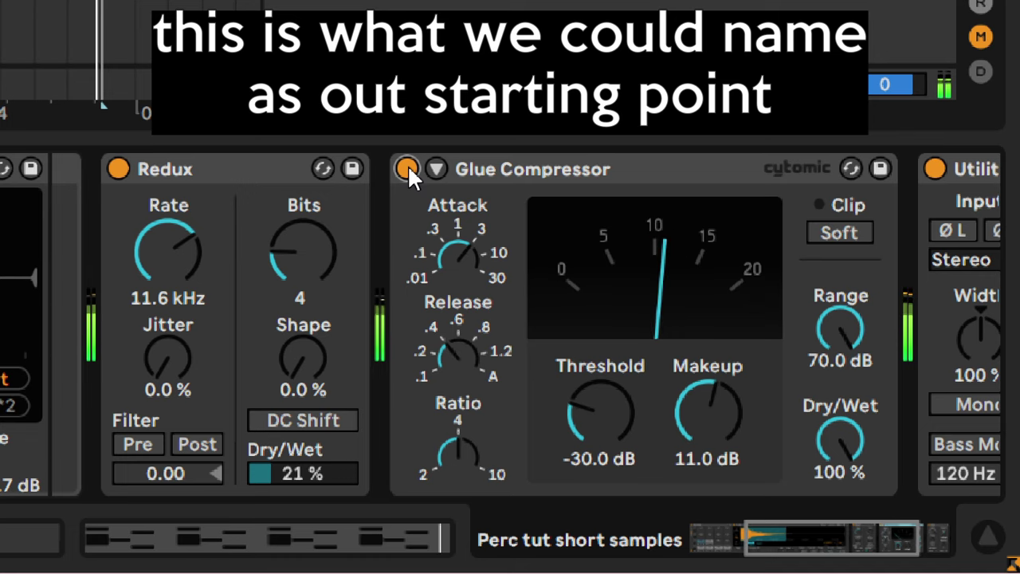
click(407, 167)
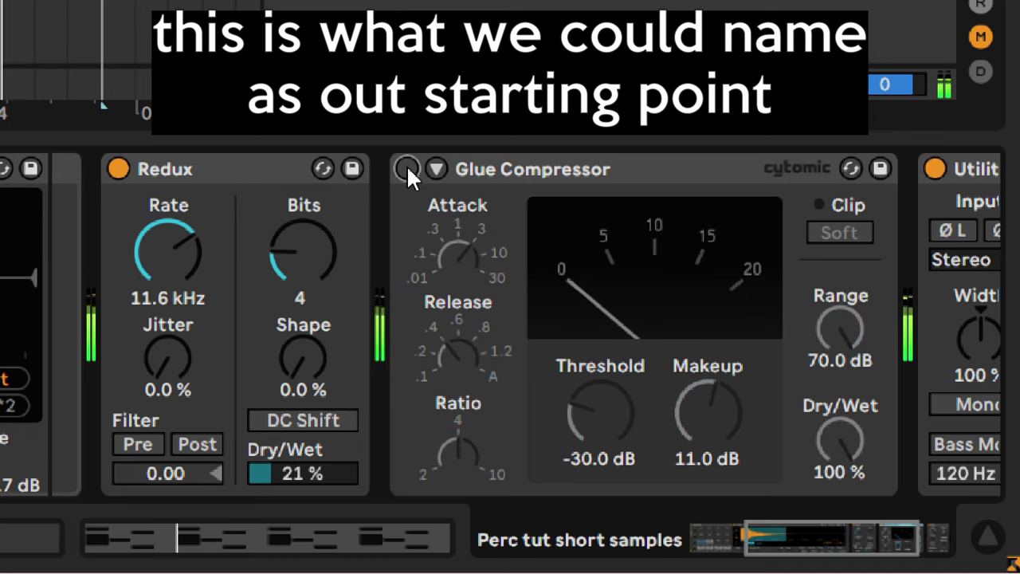
click(408, 167)
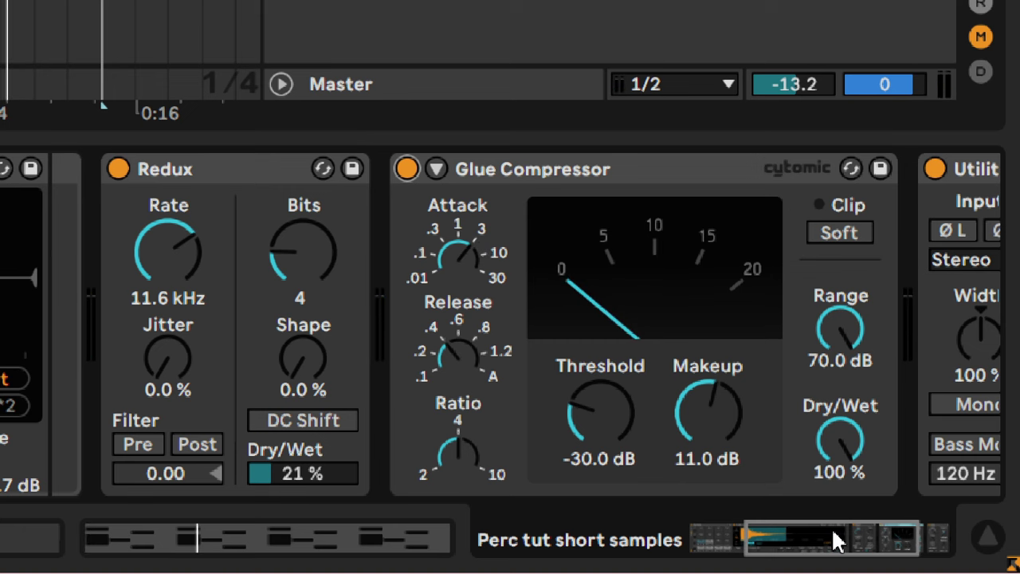
Duplicate the Glue Compressor and set the two makeup gains to 9.40 dB and 13.1 dB.
drag(836, 541, 857, 549)
click(360, 159)
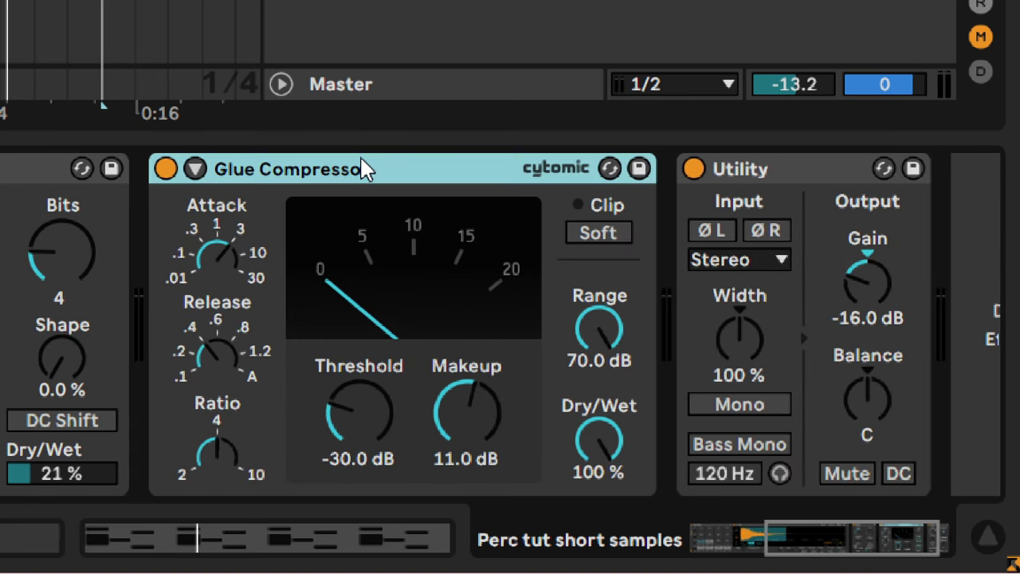
key(ctrl+d)
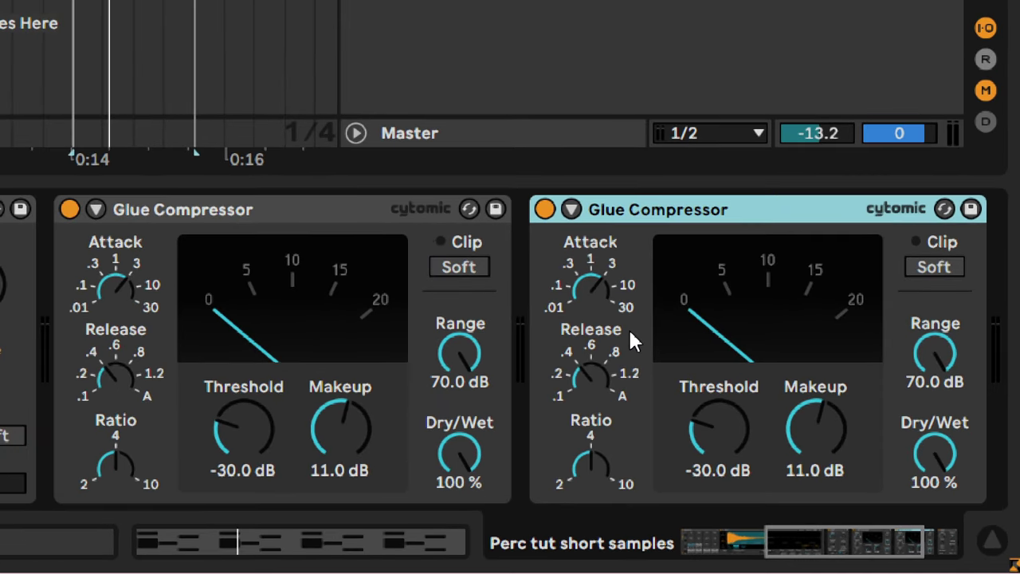
click(119, 291)
click(328, 438)
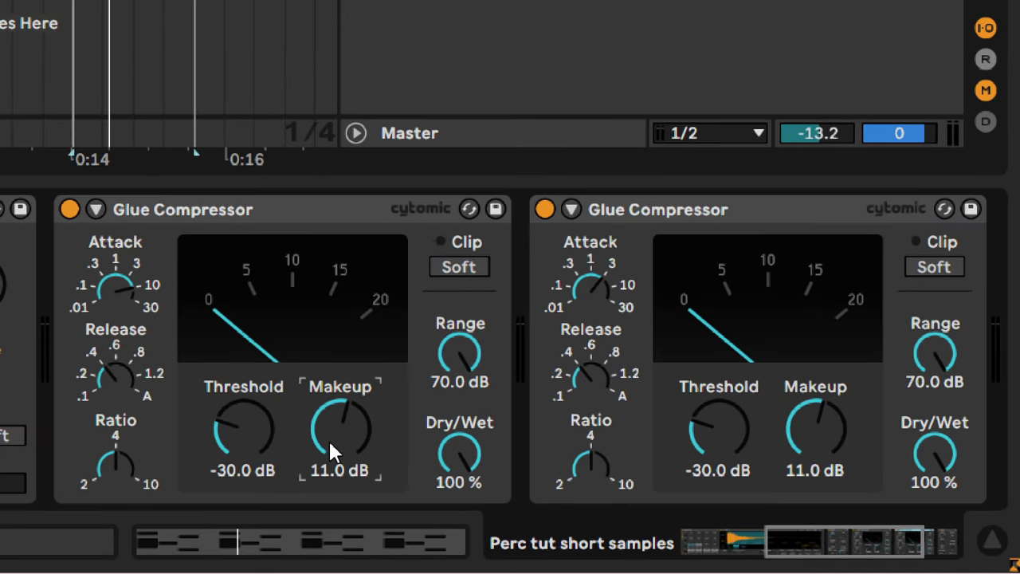
text(9.4)
key(Return)
click(819, 429)
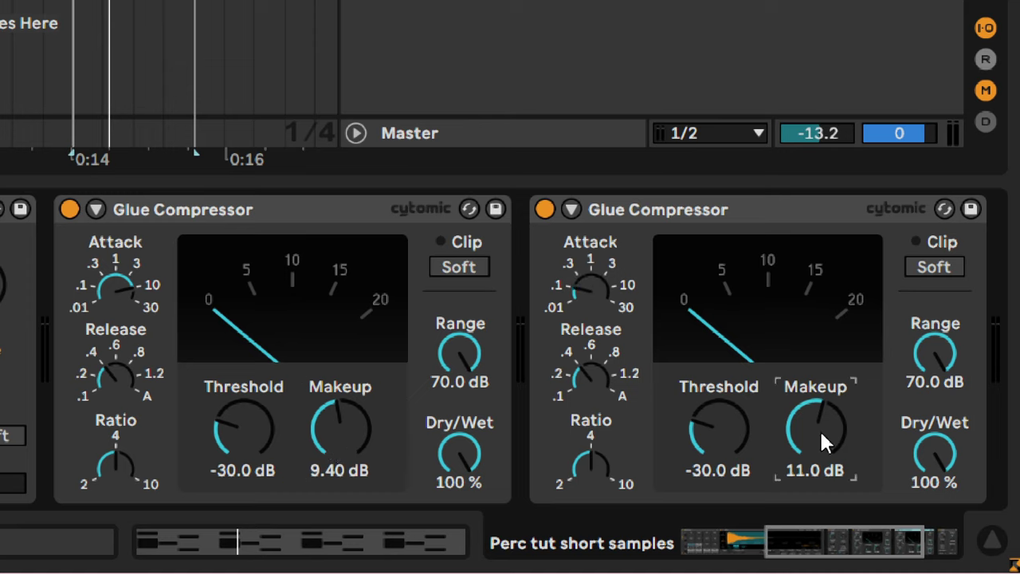
text(13.1)
key(Return)
Map the 0 key to both compressors' on/off switches.
key(ctrl+k)
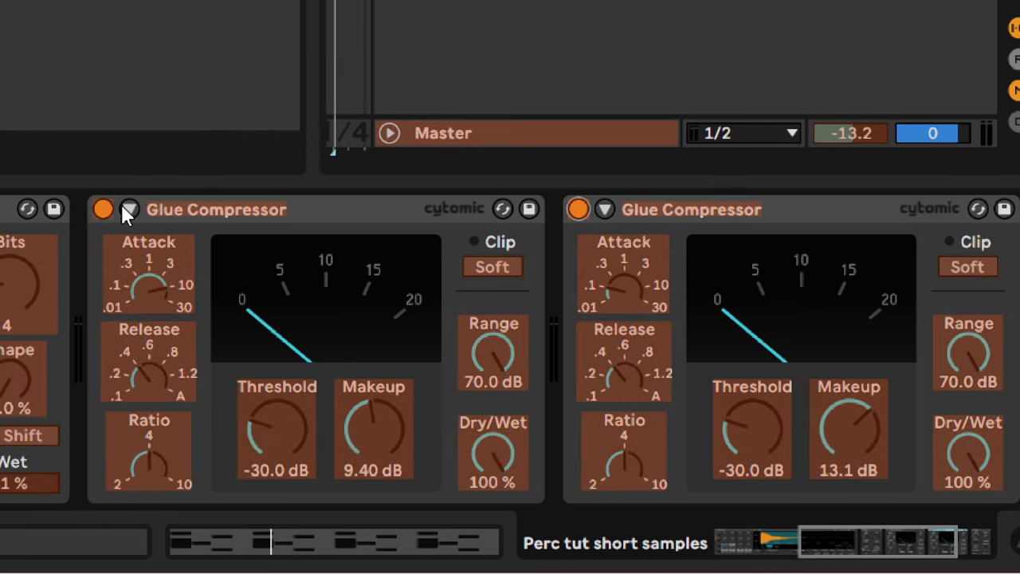
click(579, 207)
click(181, 207)
key(ctrl+k)
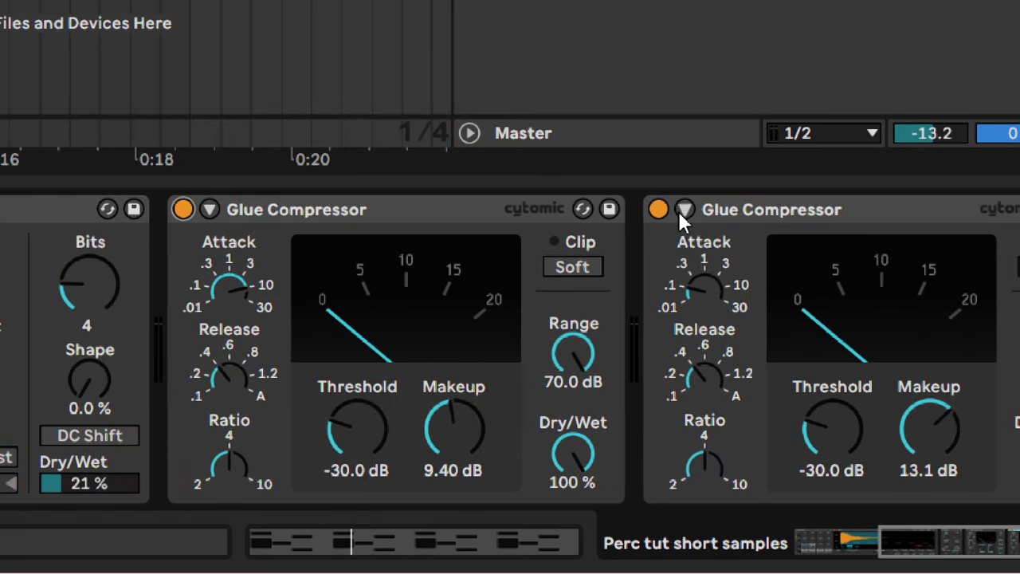
key(0)
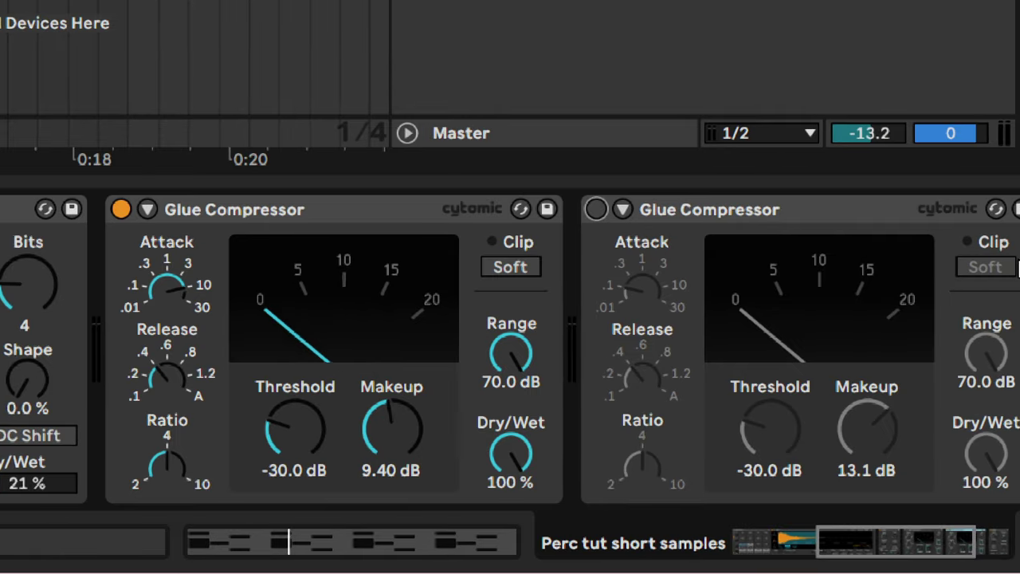
Switch between the two compressors with the 0 key to compare them.
key(0)
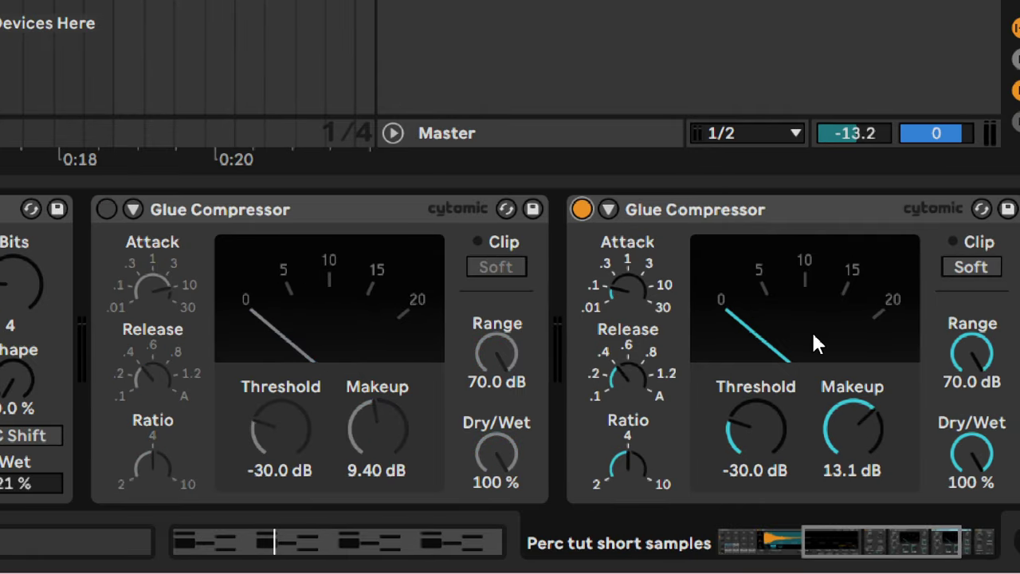
key(0)
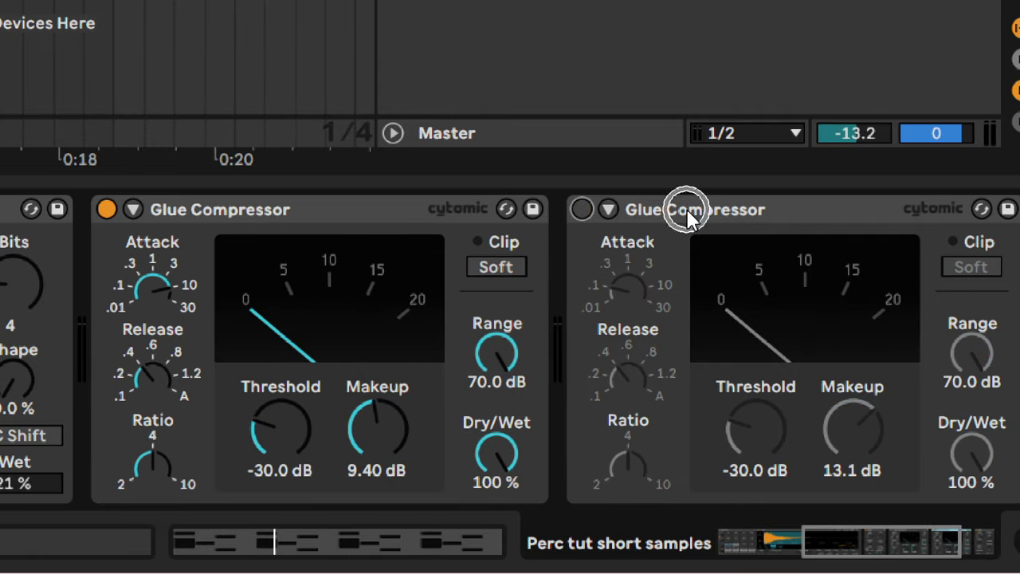
key(0)
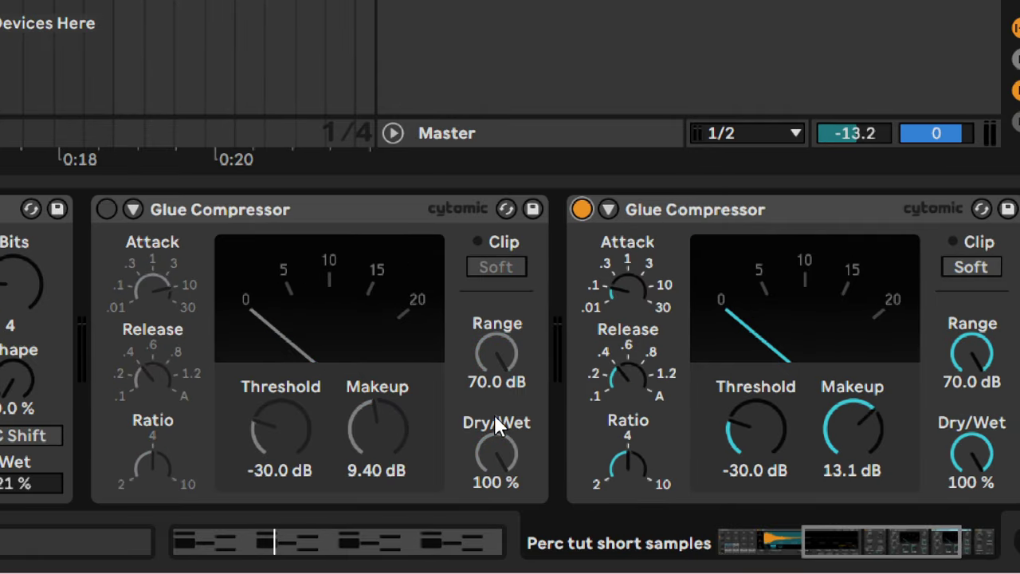
key(0)
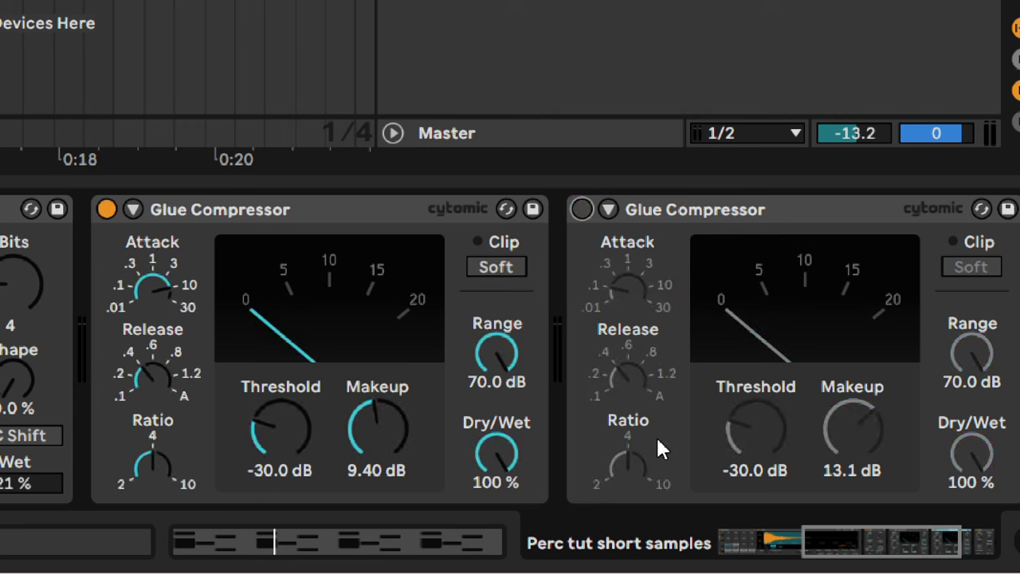
key(0)
key(0)
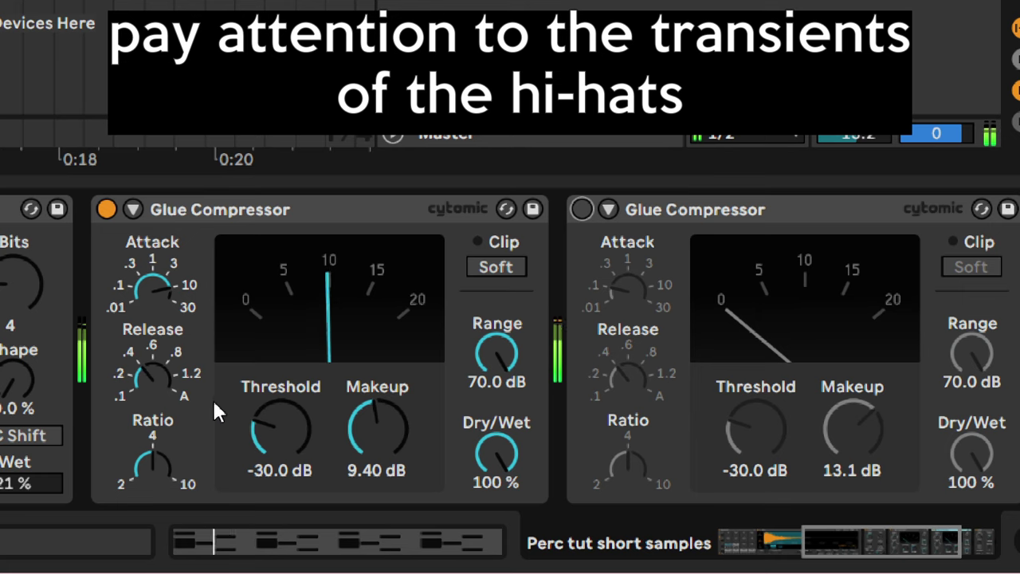
key(0)
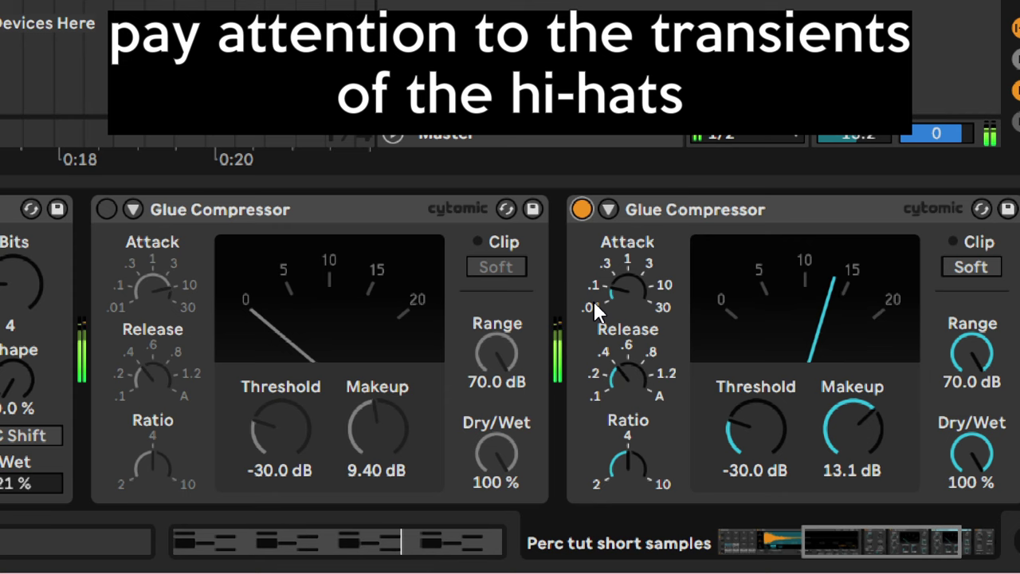
key(0)
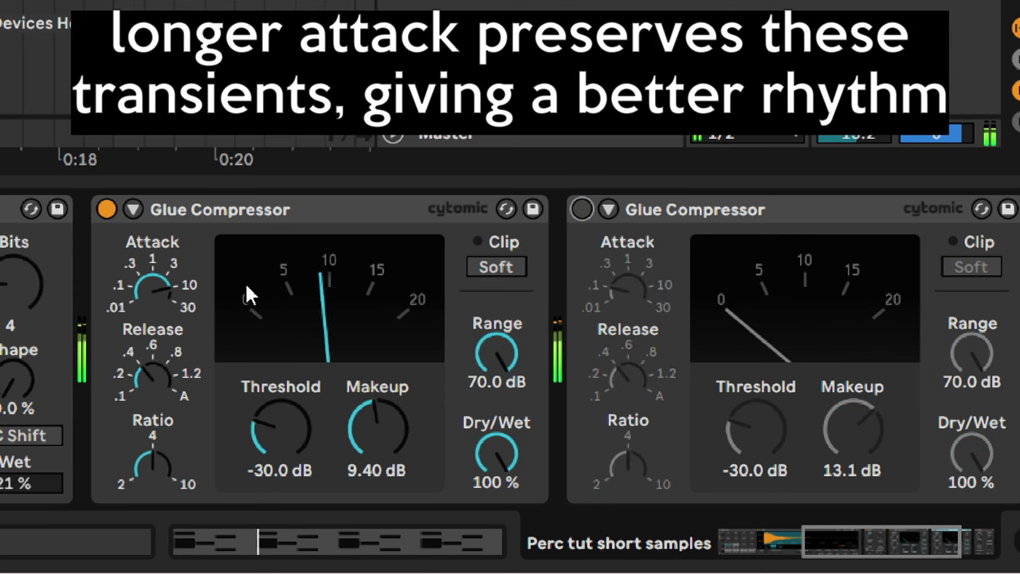
key(0)
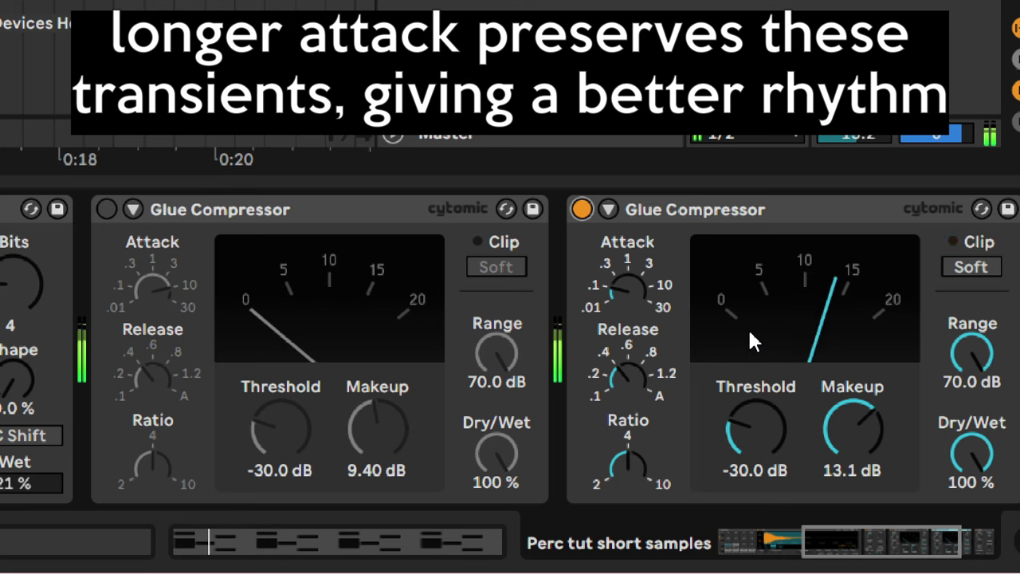
key(0)
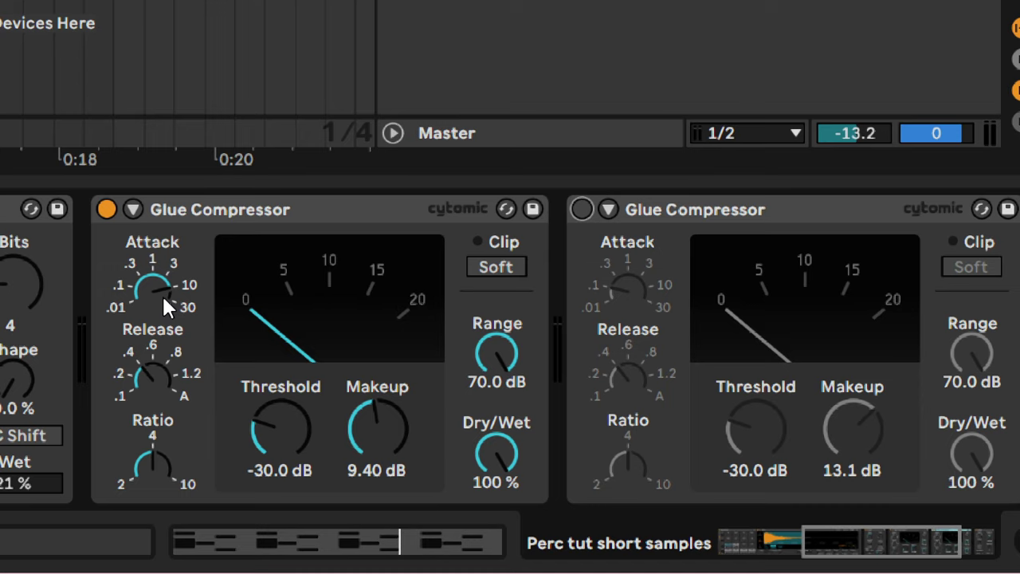
Give the original Glue Compressor 8.8 dB makeup and the copy 11.1 dB makeup.
click(157, 367)
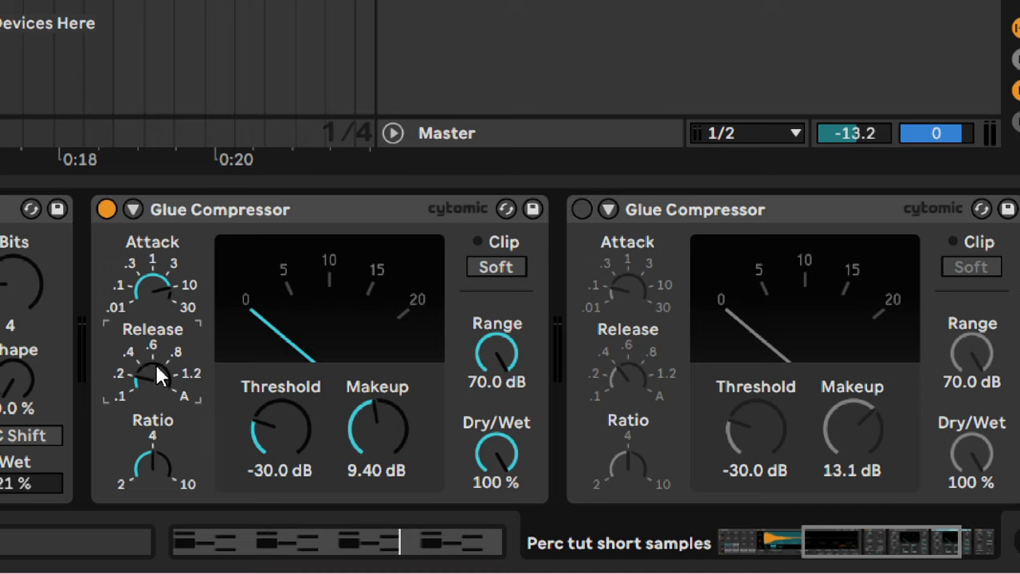
click(366, 441)
text(8.8)
key(Return)
click(620, 378)
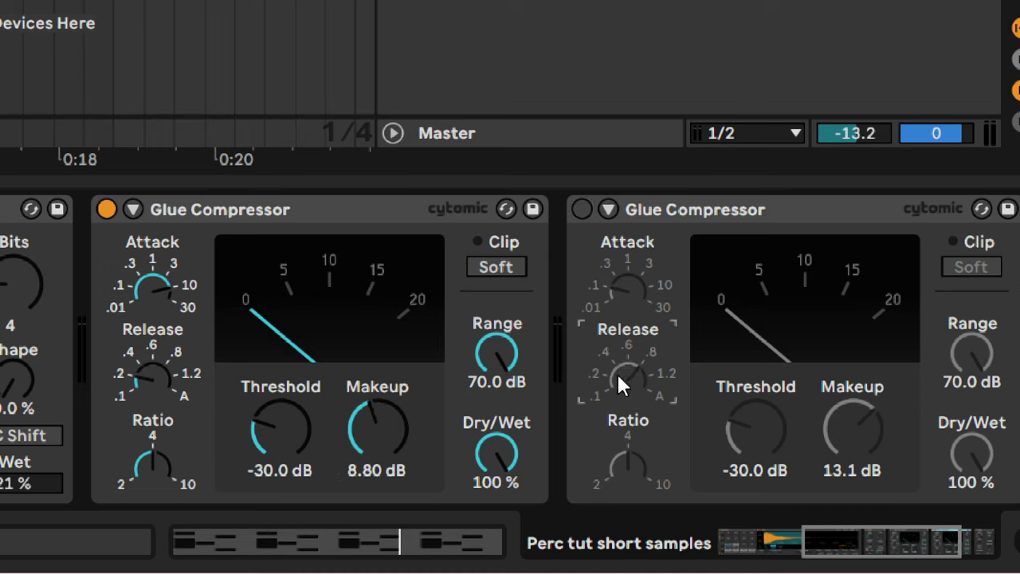
click(845, 421)
text(11.1)
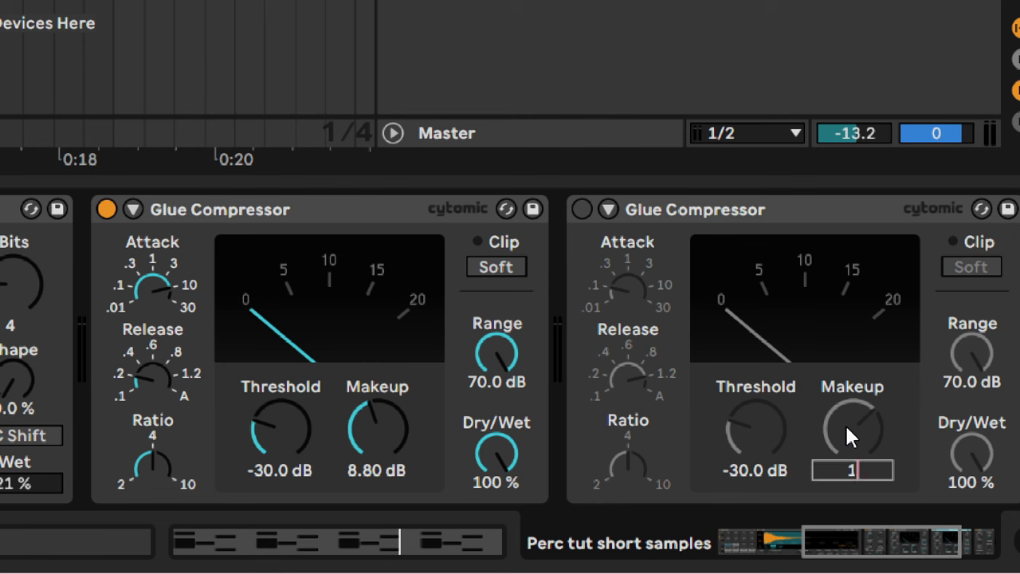
key(Return)
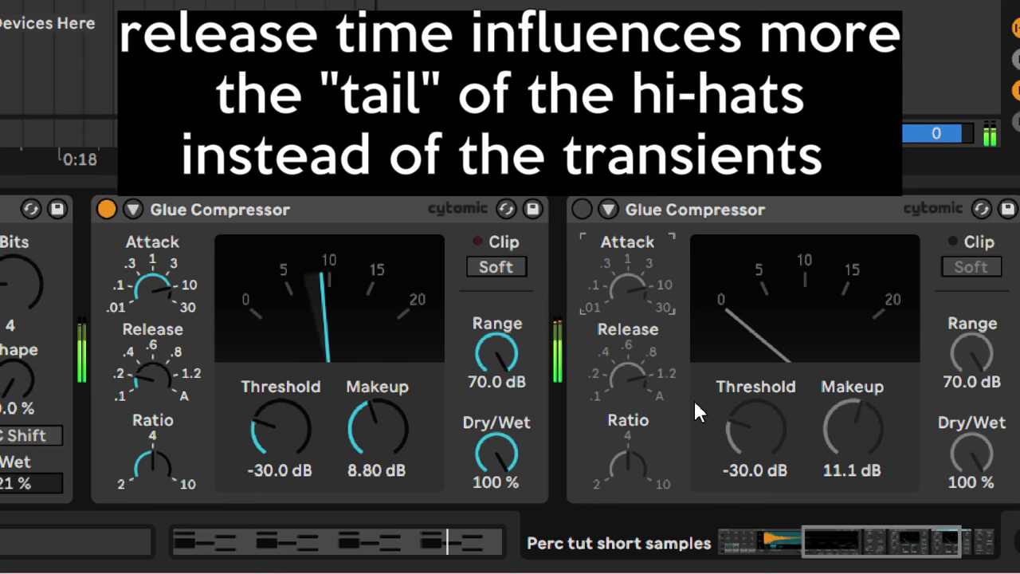
A/B the copy against the original Glue Compressor, ending on the original.
key(0)
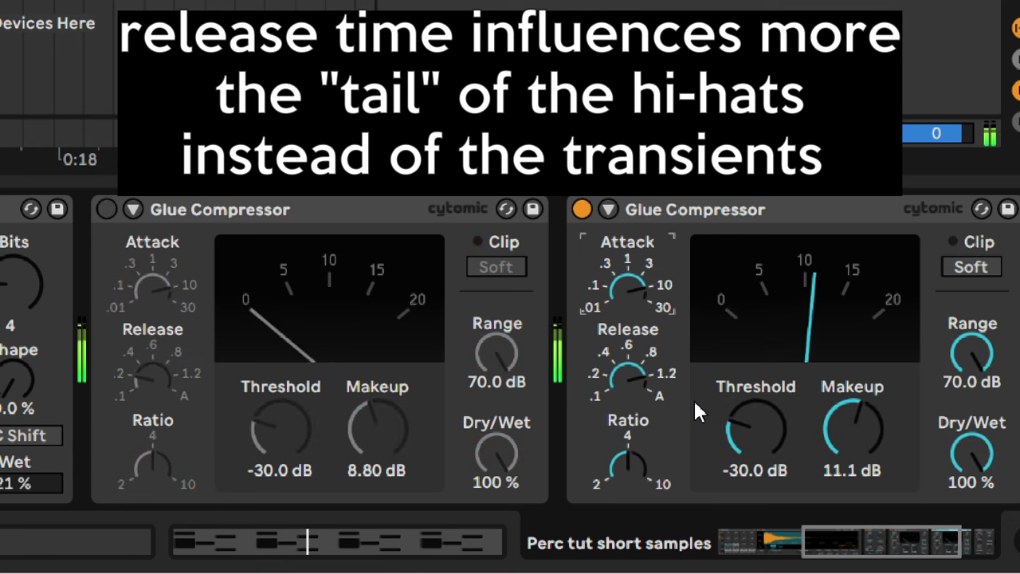
key(0)
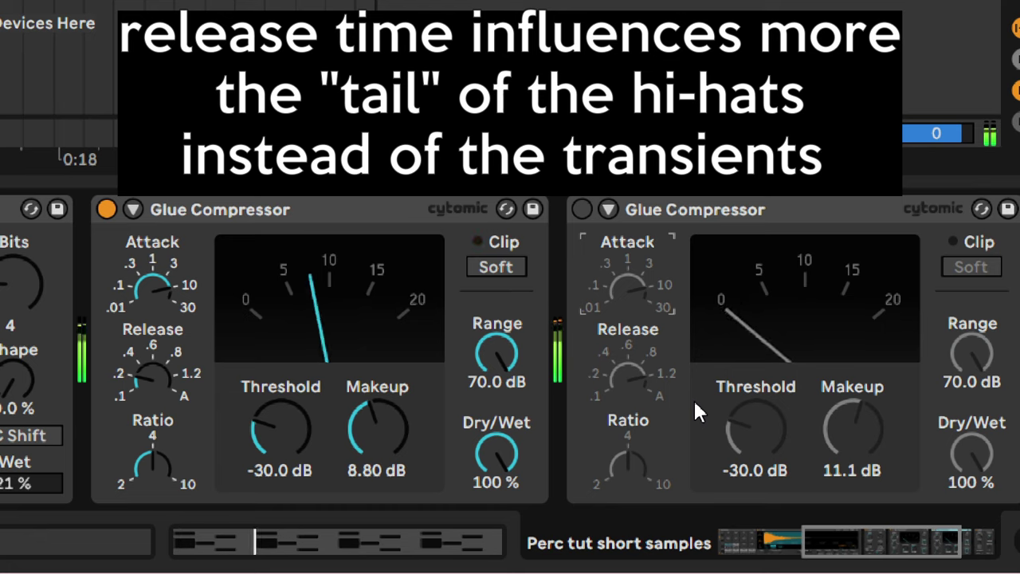
key(0)
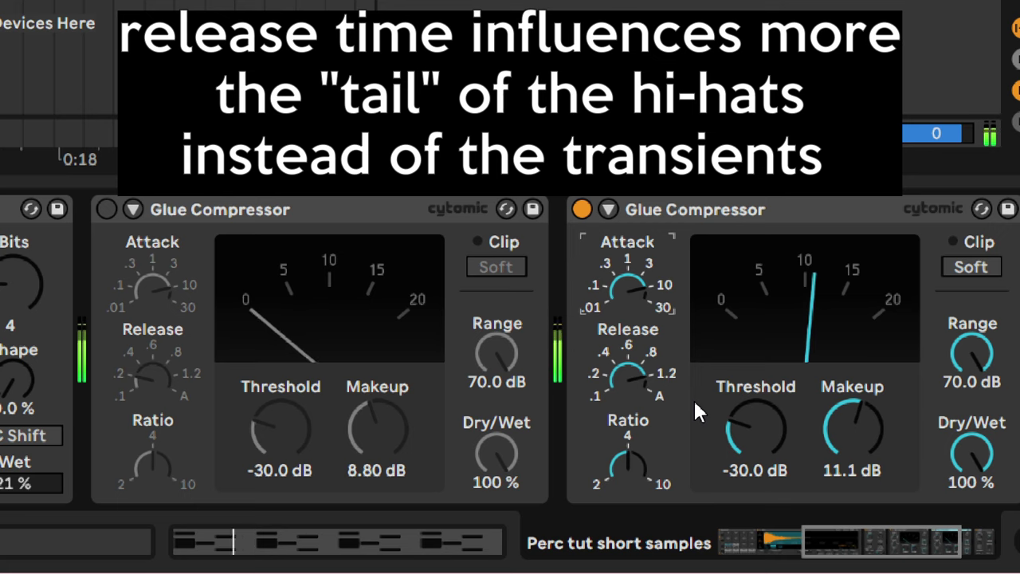
key(0)
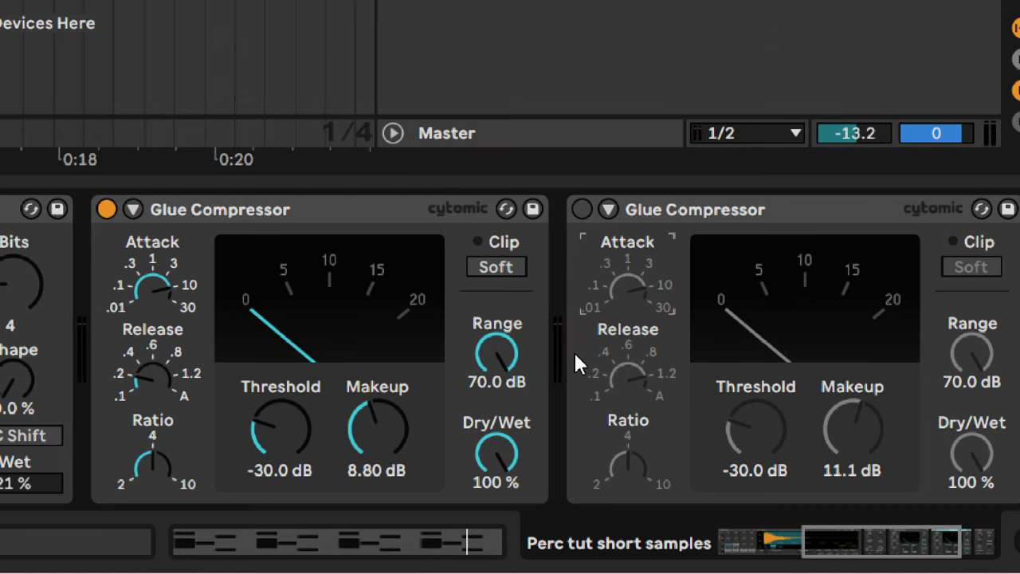
Set makeup to 8.8 dB on the second compressor and 10 dB on the first.
click(162, 368)
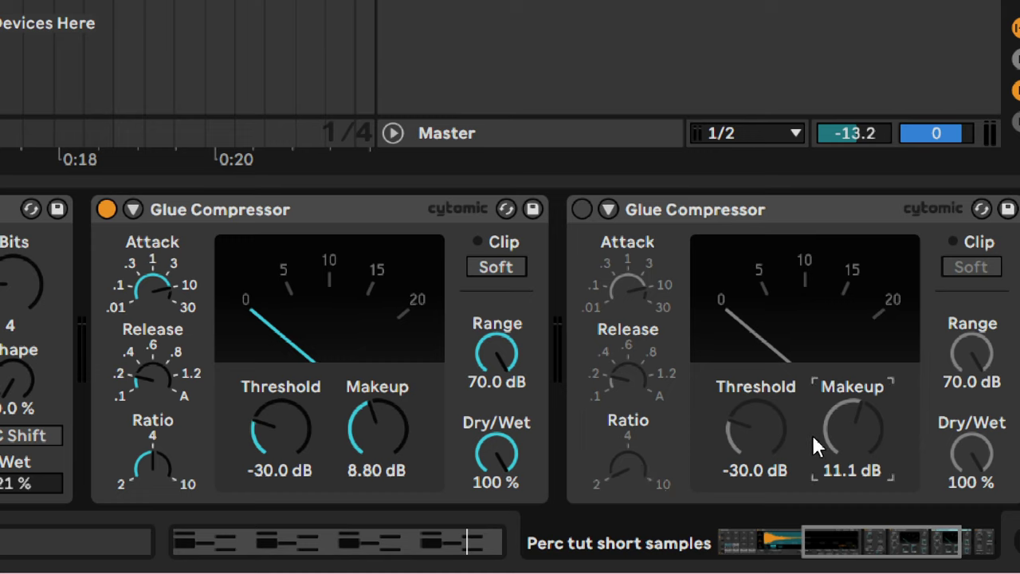
click(846, 422)
text(8.8)
key(Return)
text(10)
key(Return)
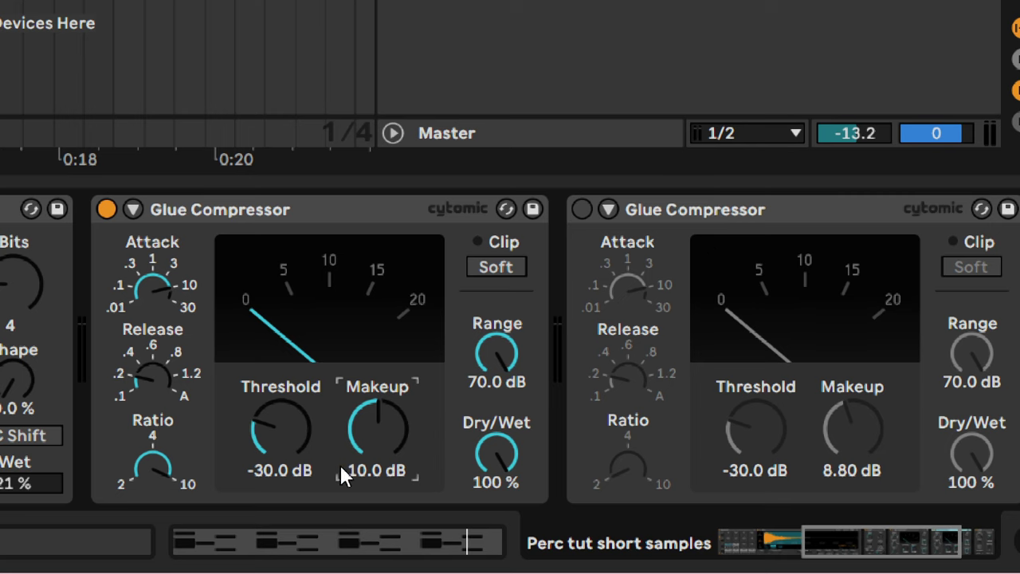
Compare the two compressors again, finishing on the second one.
key(0)
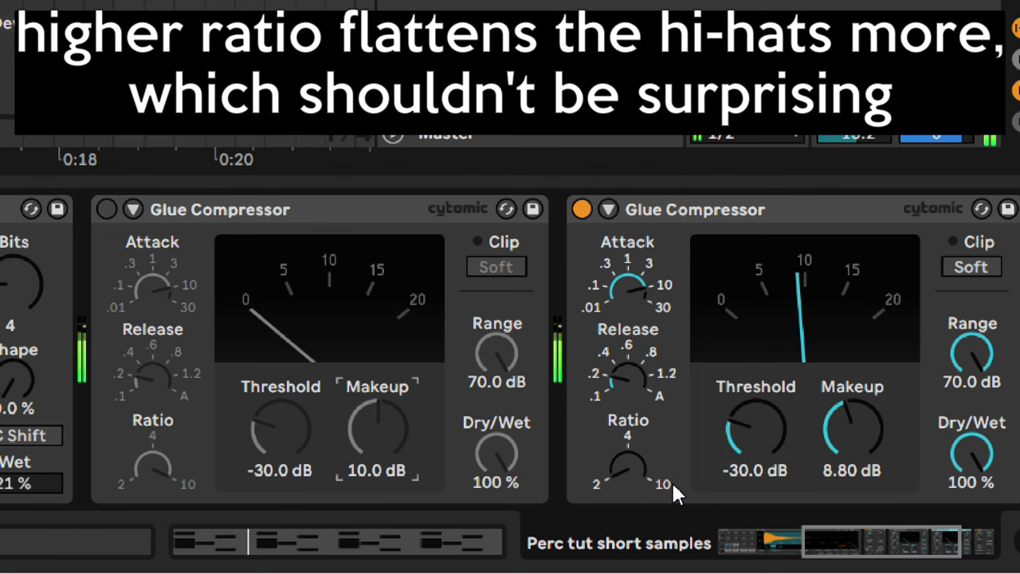
key(0)
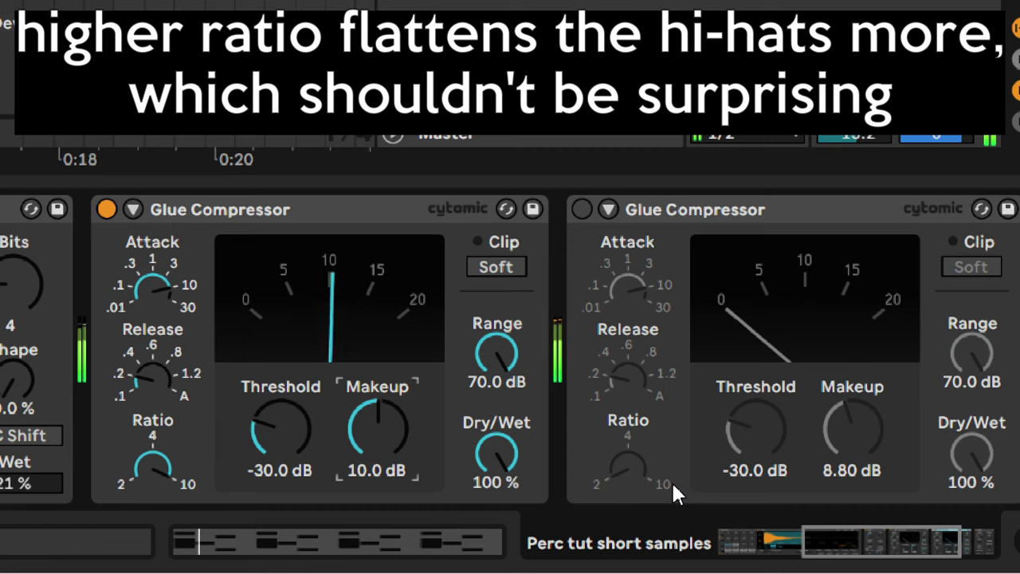
key(0)
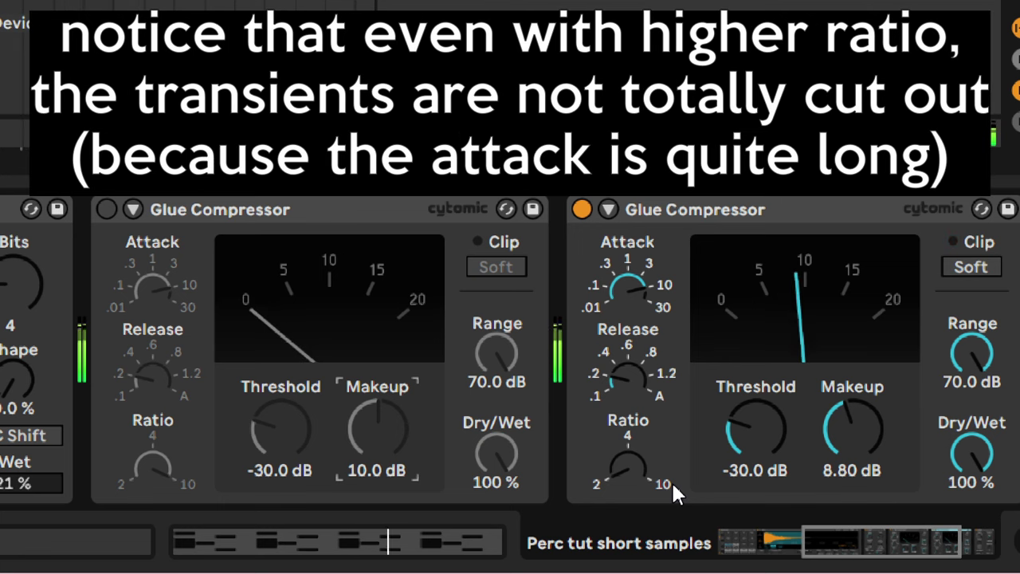
key(0)
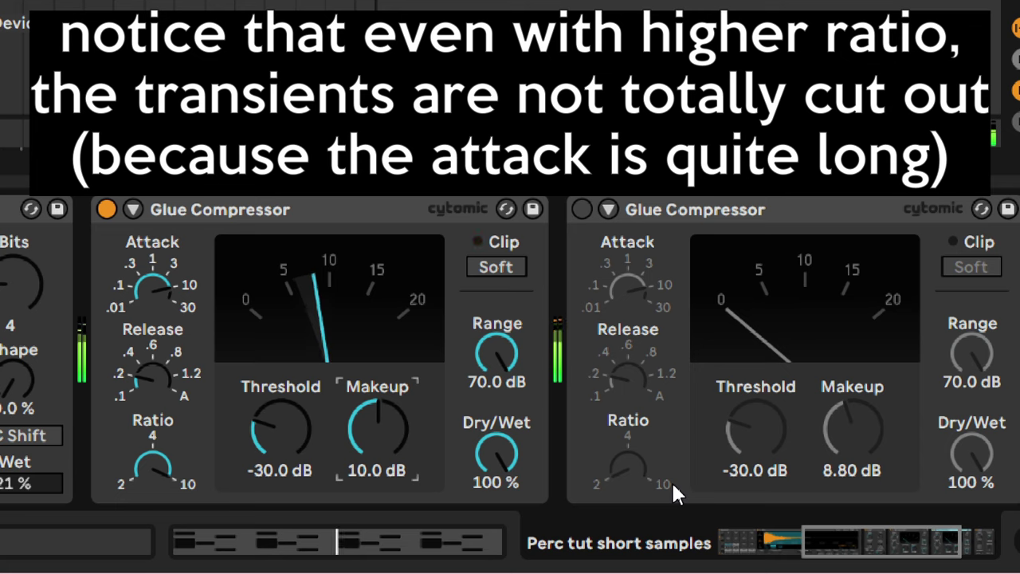
key(0)
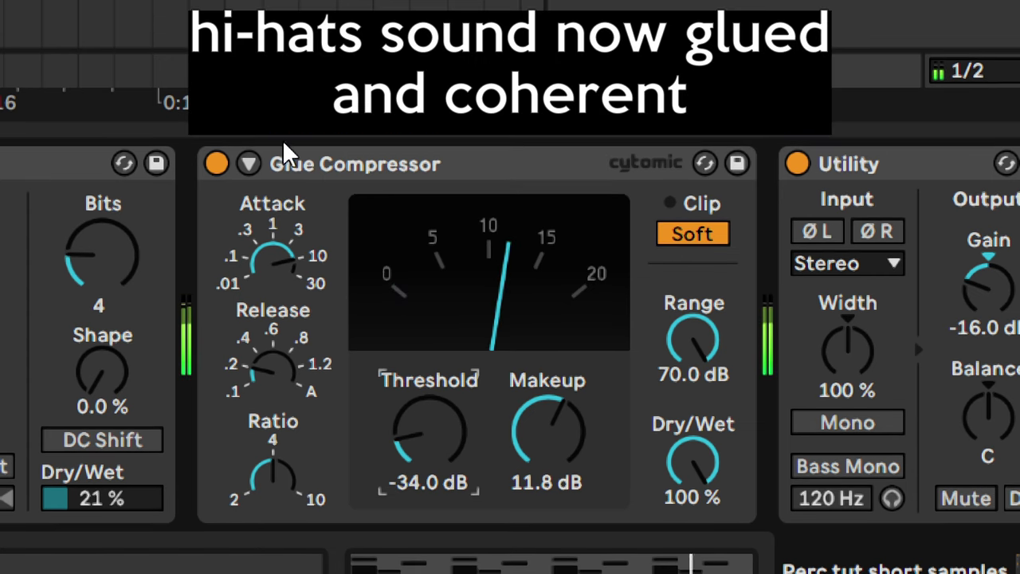
click(217, 165)
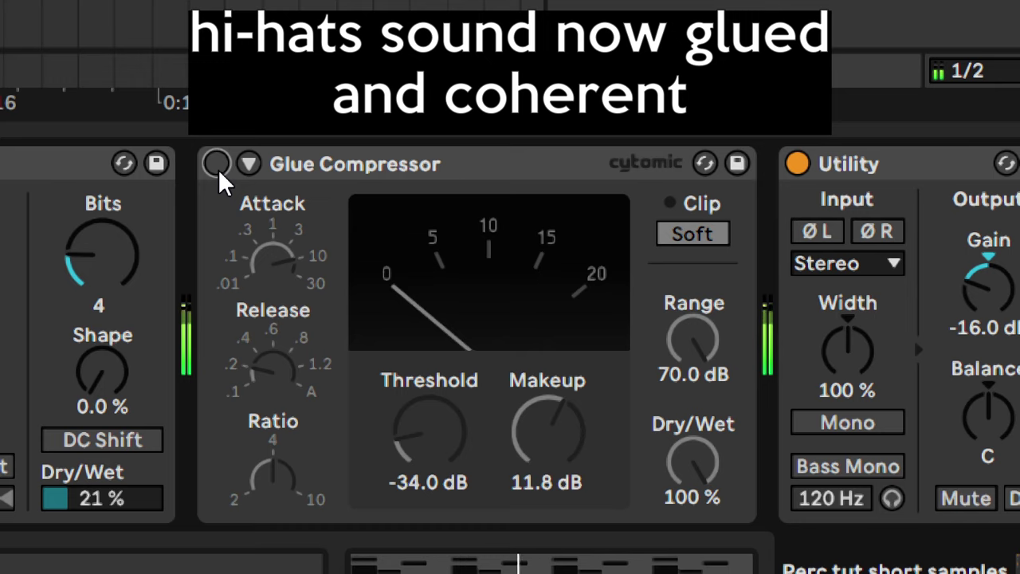
click(216, 166)
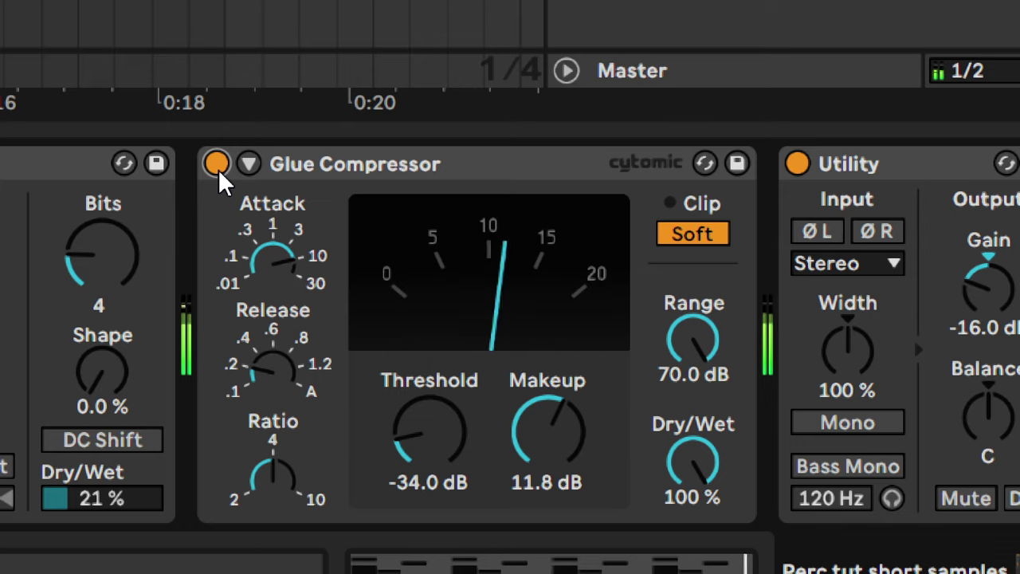
click(219, 172)
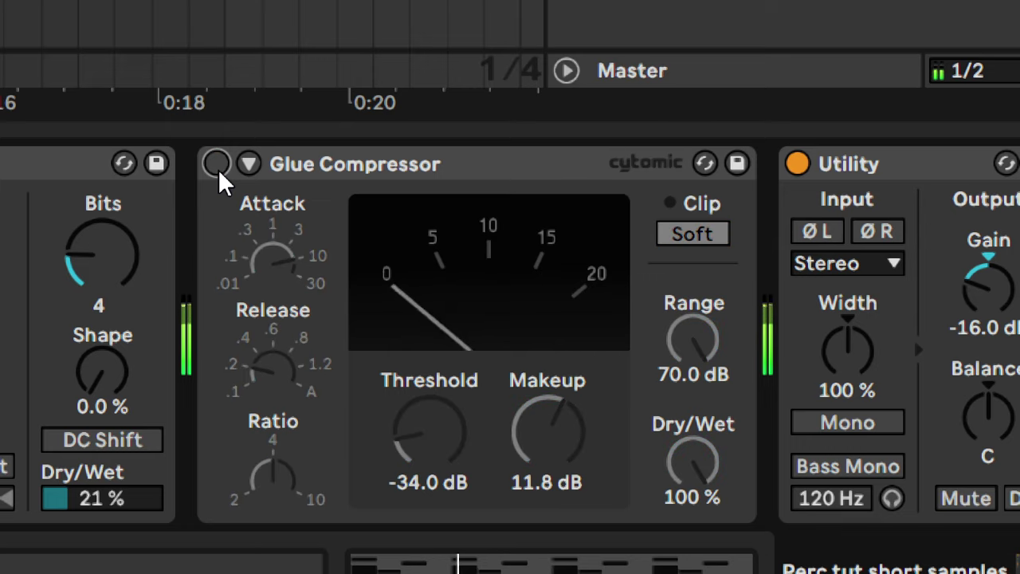
click(218, 170)
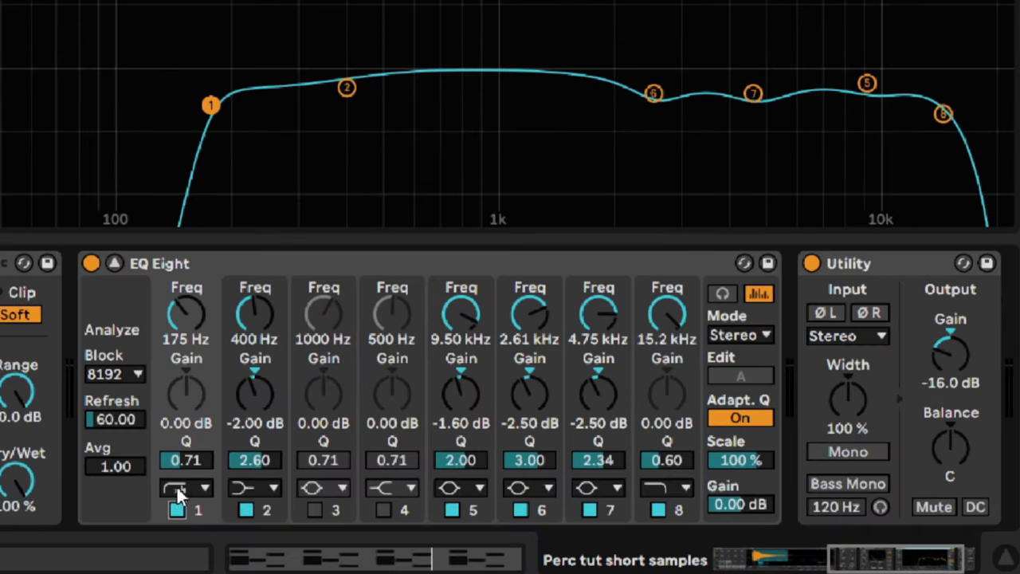
click(188, 313)
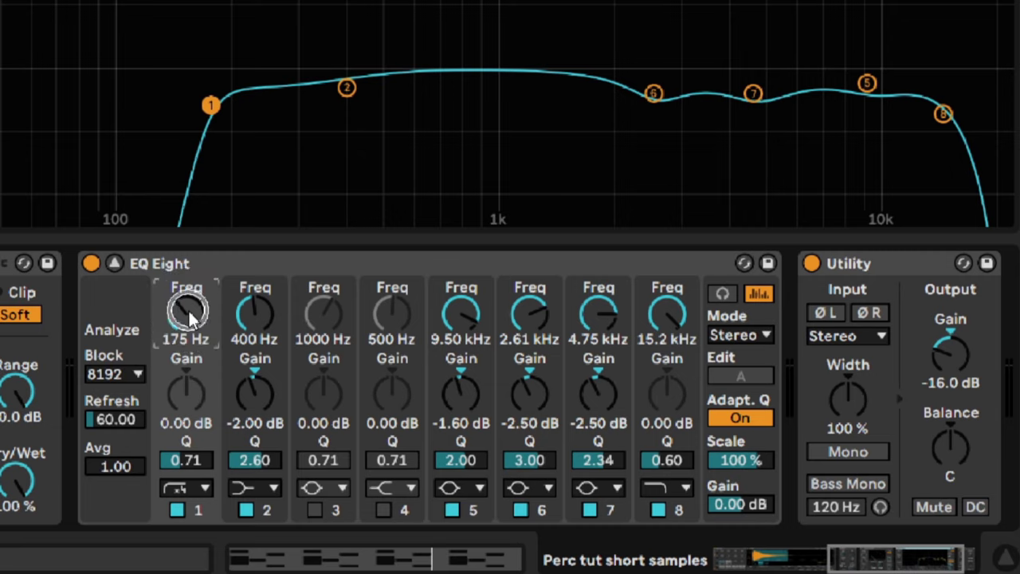
drag(188, 309, 188, 327)
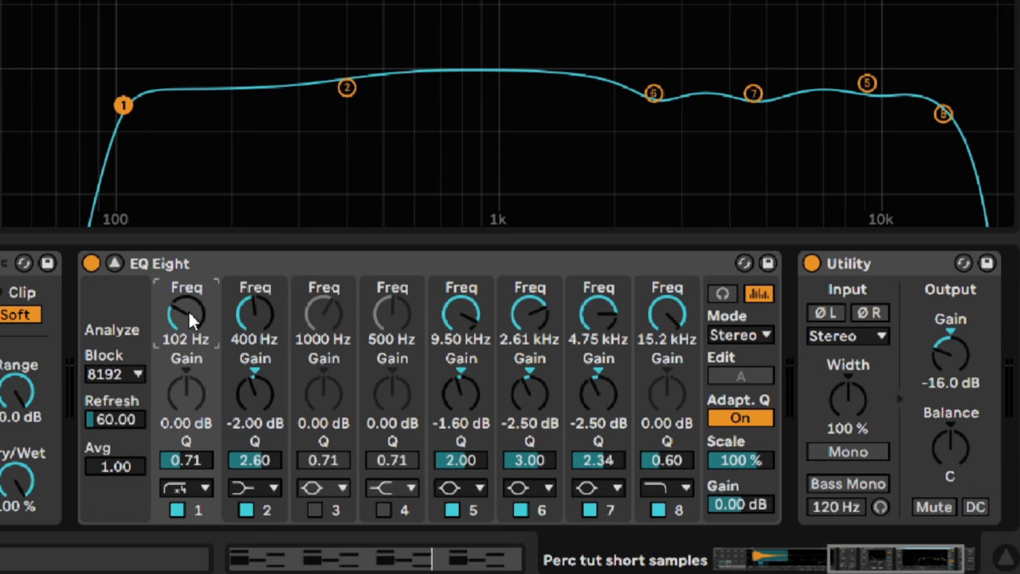
drag(191, 319, 197, 326)
click(250, 512)
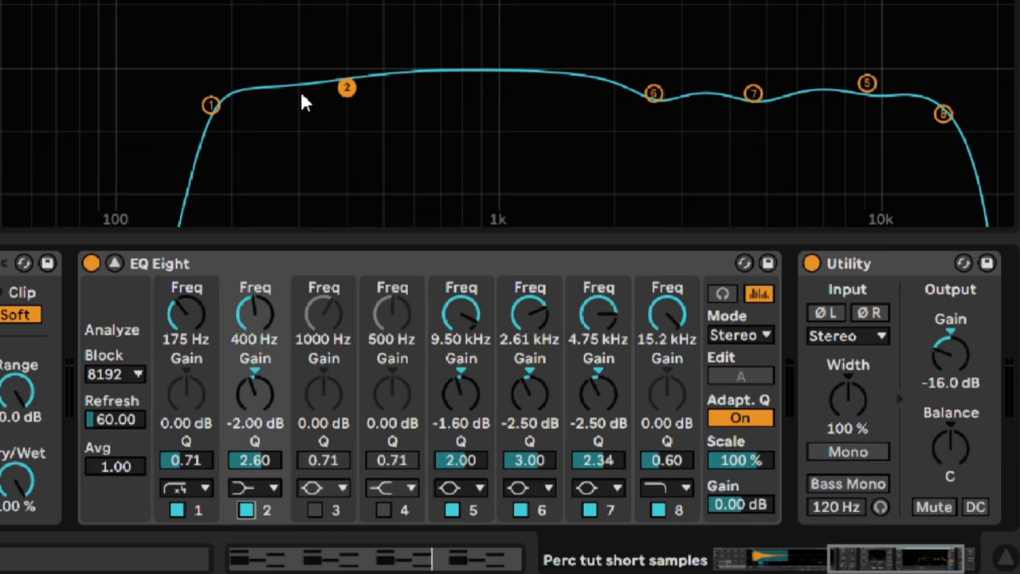
click(653, 96)
click(754, 94)
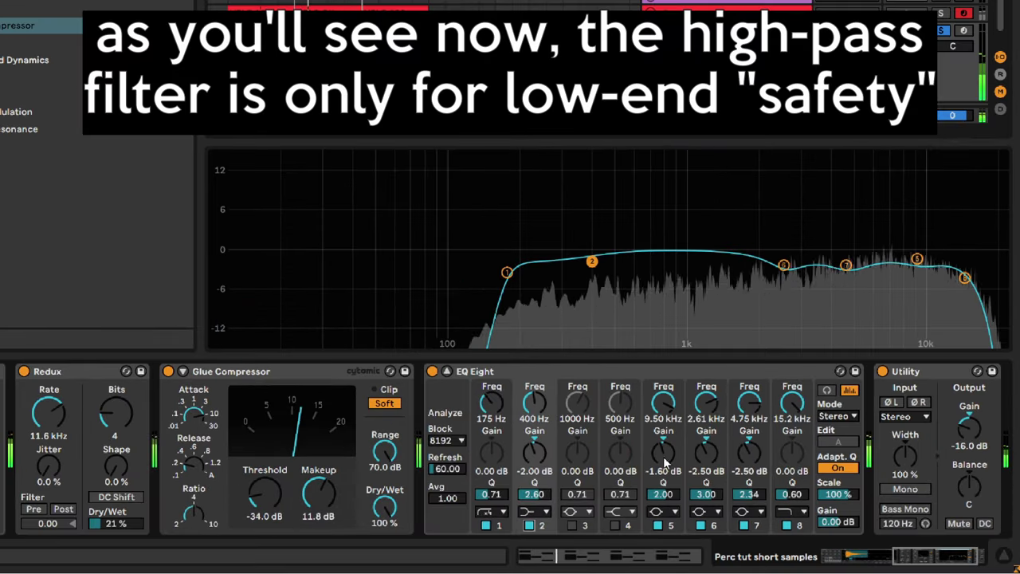
A/B the high-pass, 400 Hz shelf and 2.61 kHz cut bands, leaving them all on.
click(486, 525)
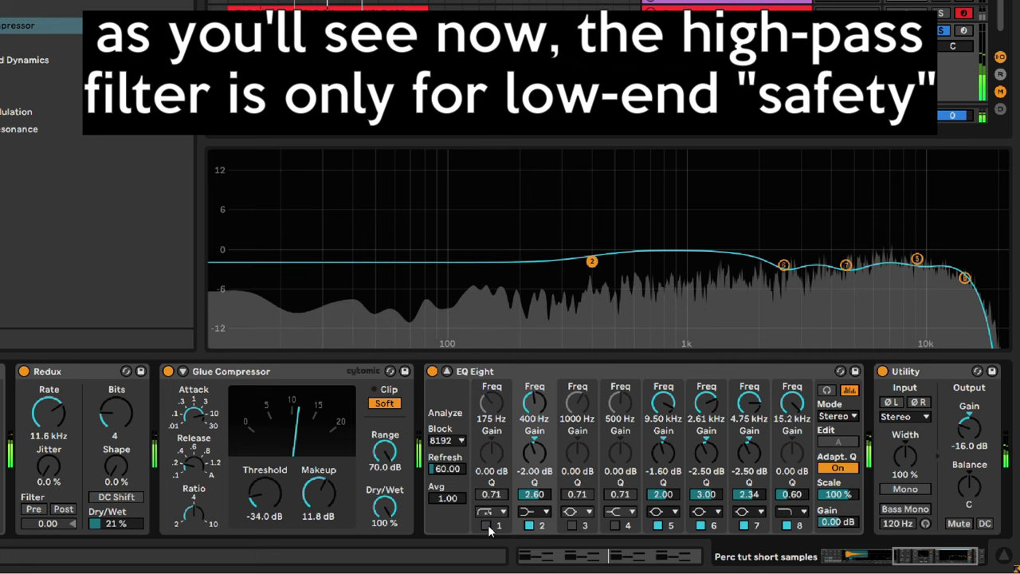
click(486, 525)
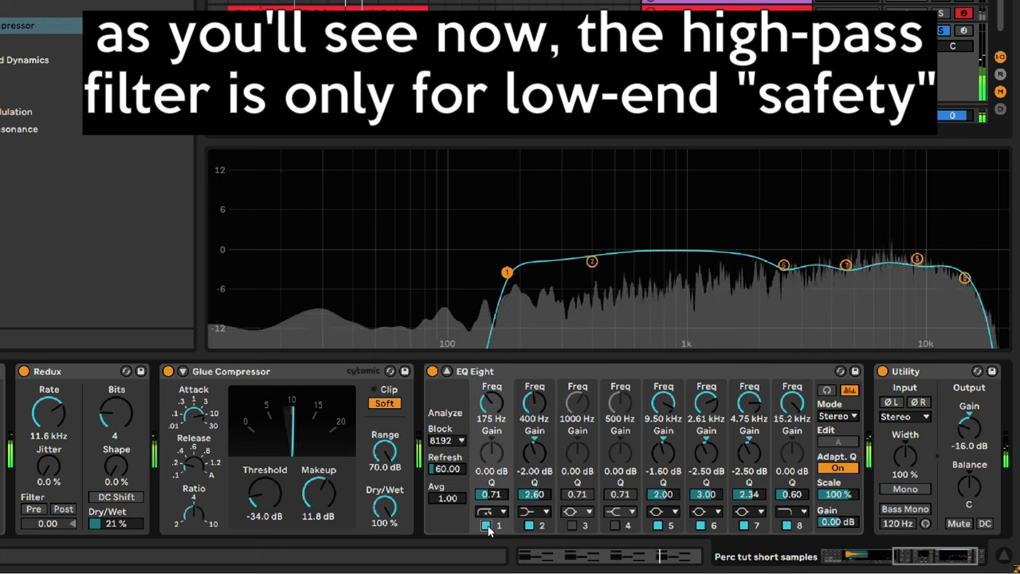
click(528, 525)
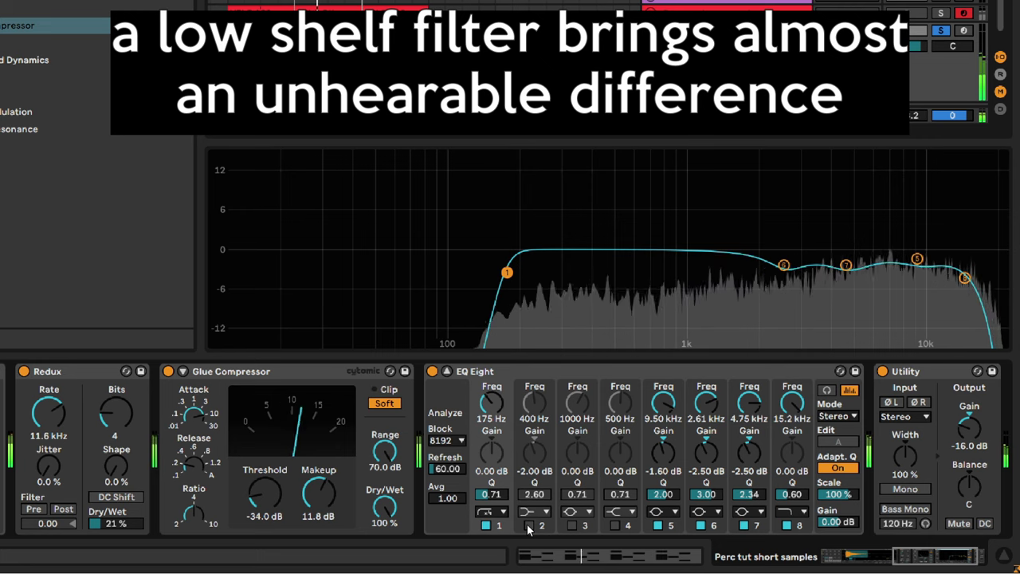
click(529, 525)
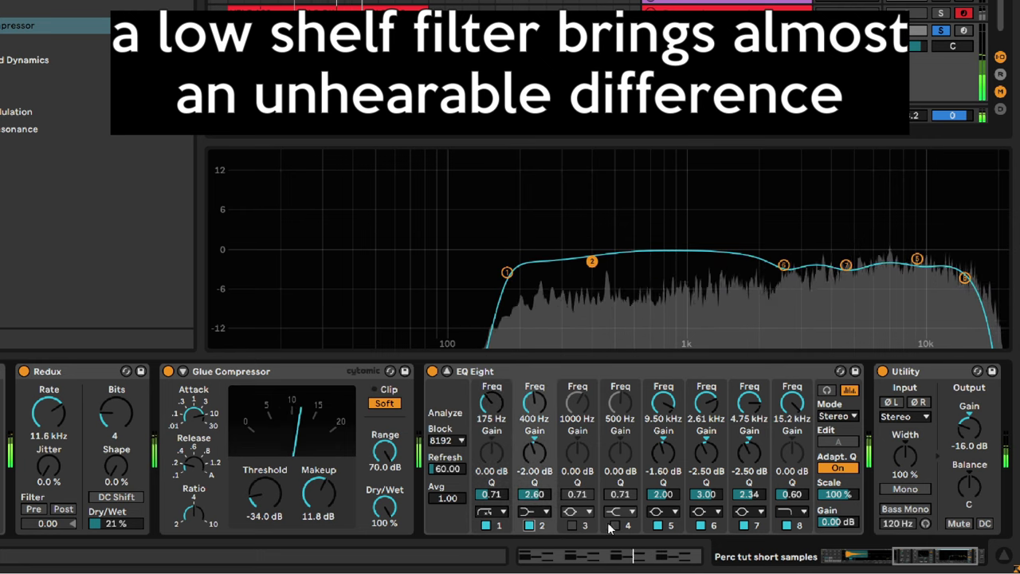
click(699, 525)
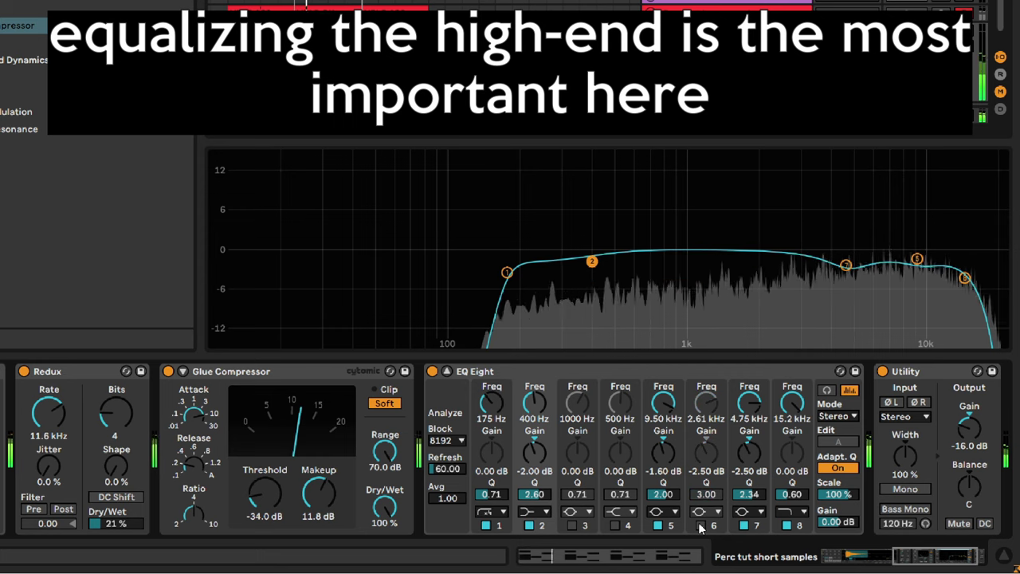
click(700, 525)
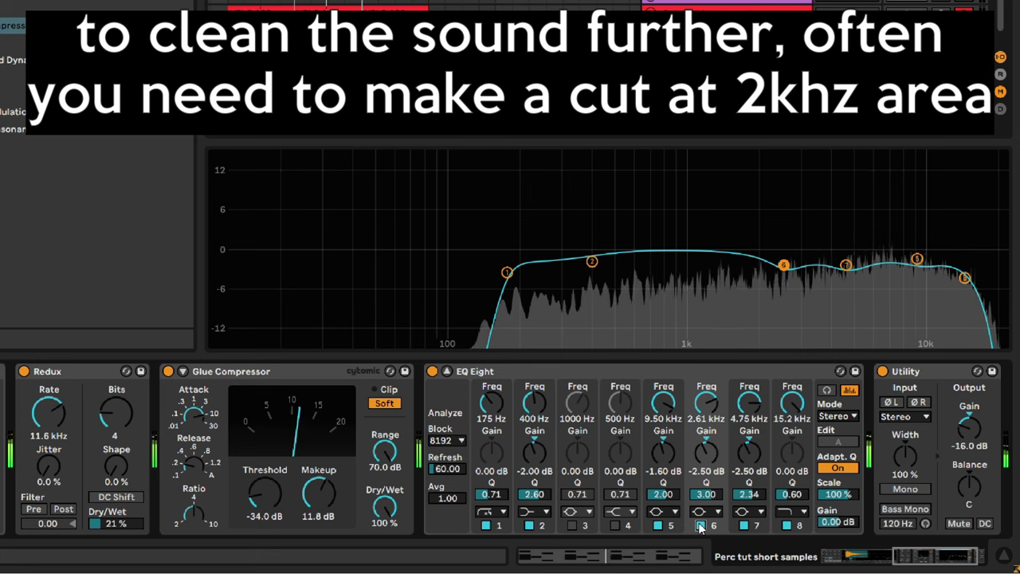
click(700, 525)
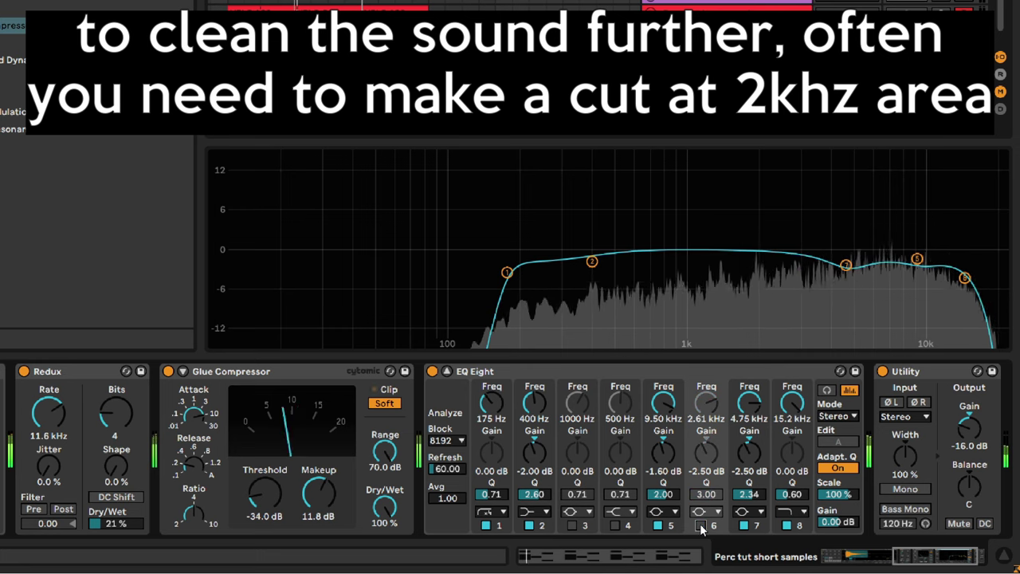
click(701, 526)
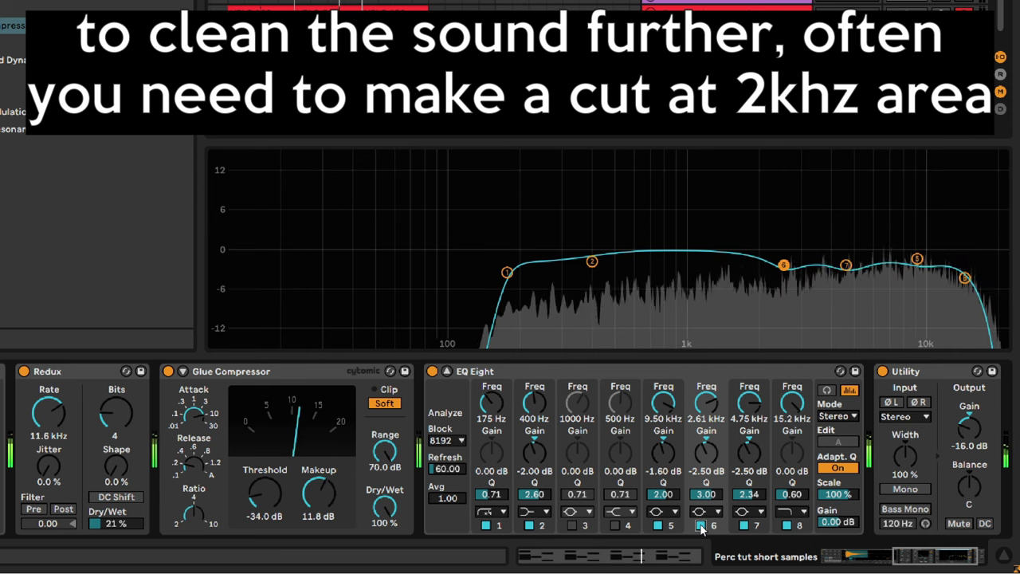
A/B the 4.75 kHz and 9.50 kHz cuts, leaving both active.
click(743, 526)
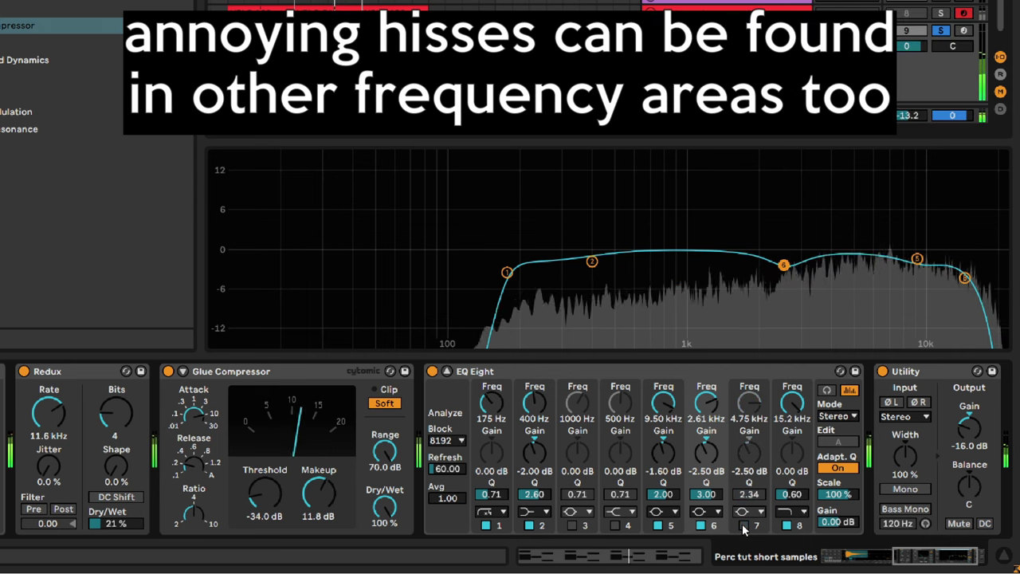
click(743, 525)
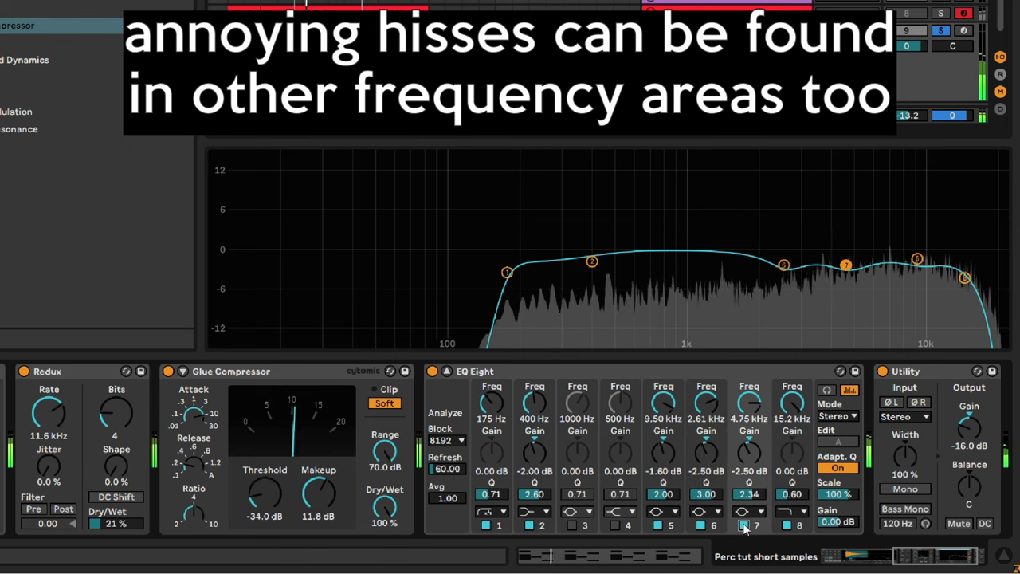
click(742, 526)
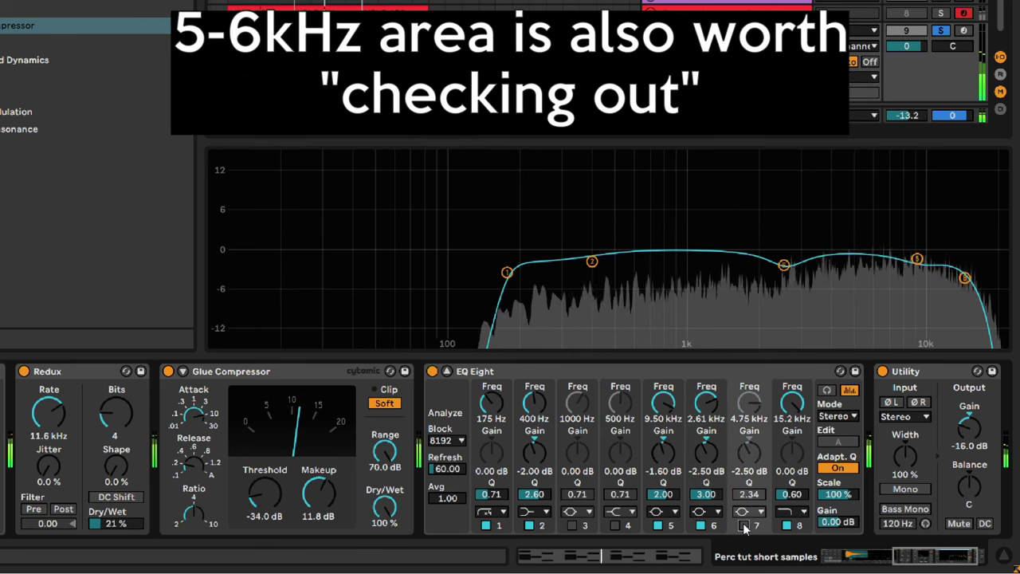
click(742, 525)
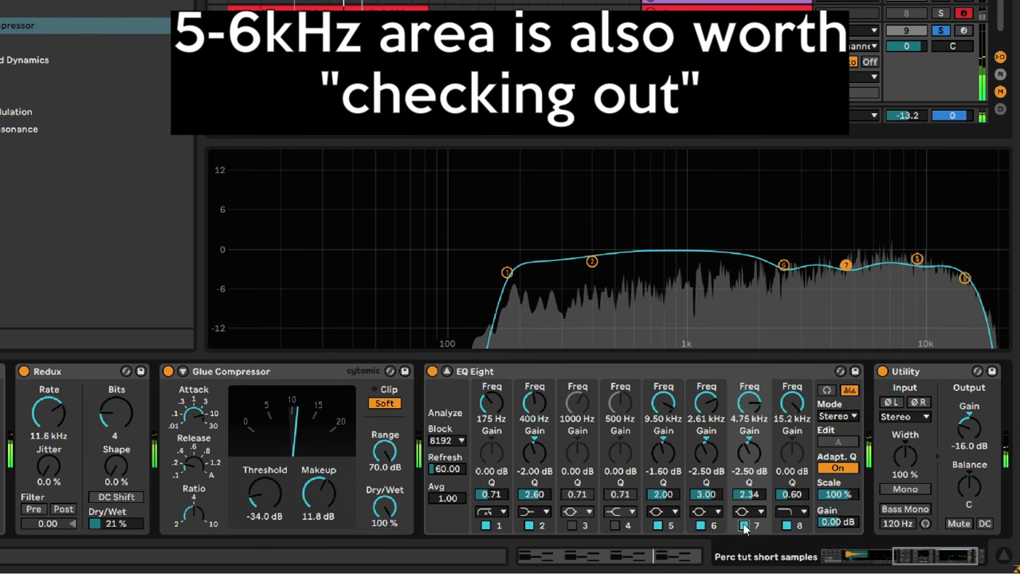
click(658, 526)
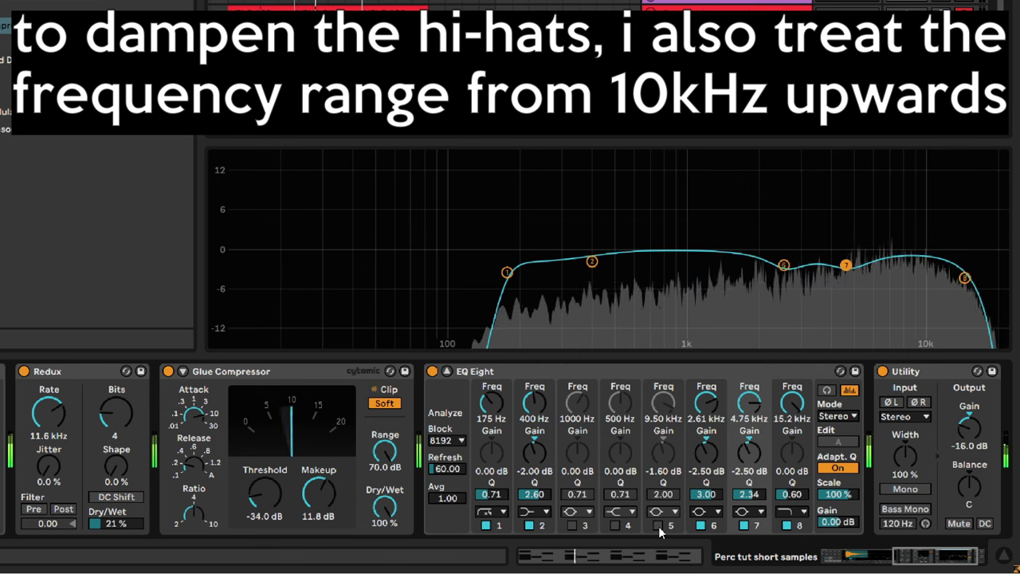
click(658, 526)
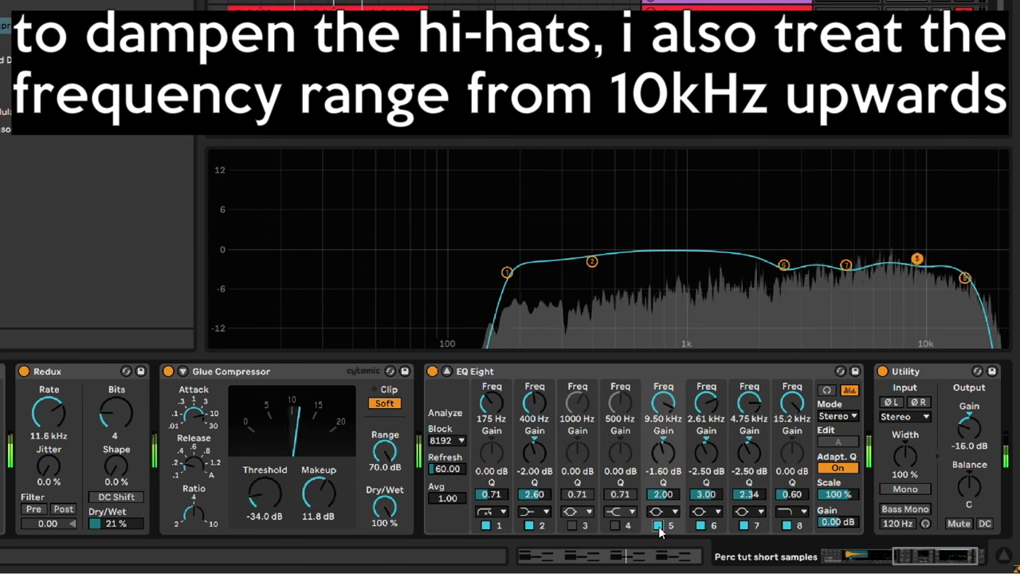
click(658, 526)
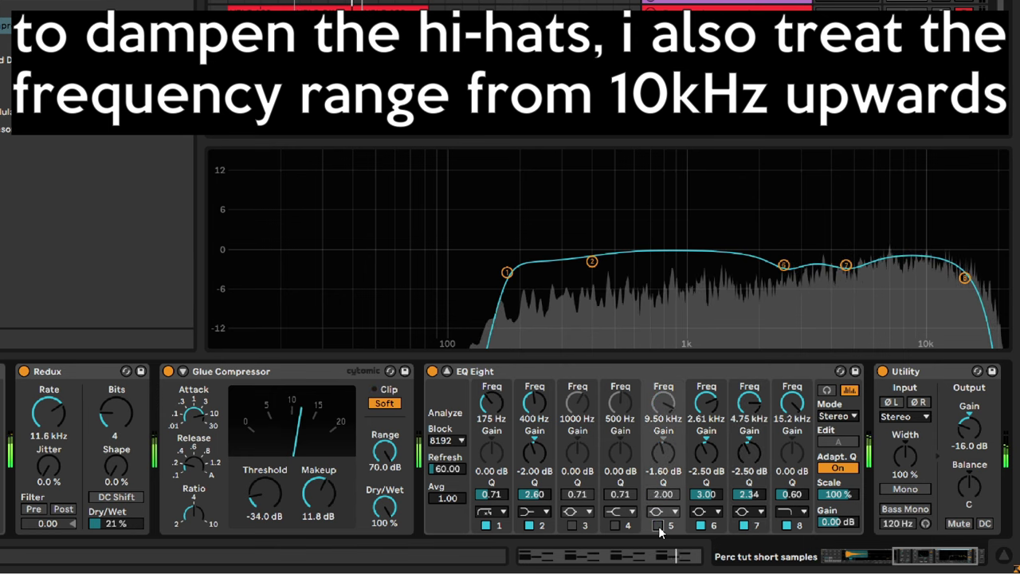
click(659, 526)
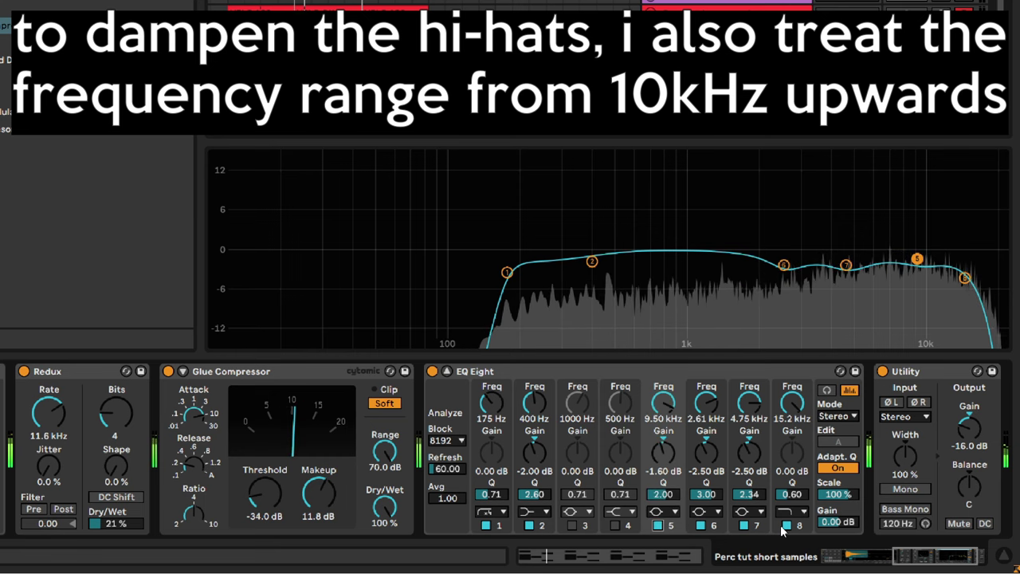
Compare without the 15.2 kHz high cut and without the whole EQ Eight, then re-enable them.
click(787, 525)
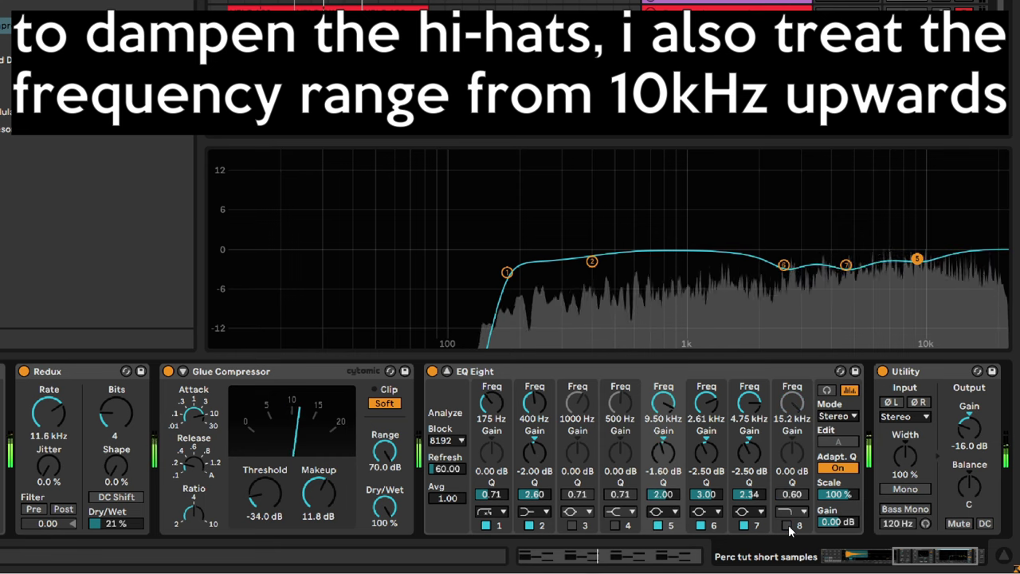
click(786, 525)
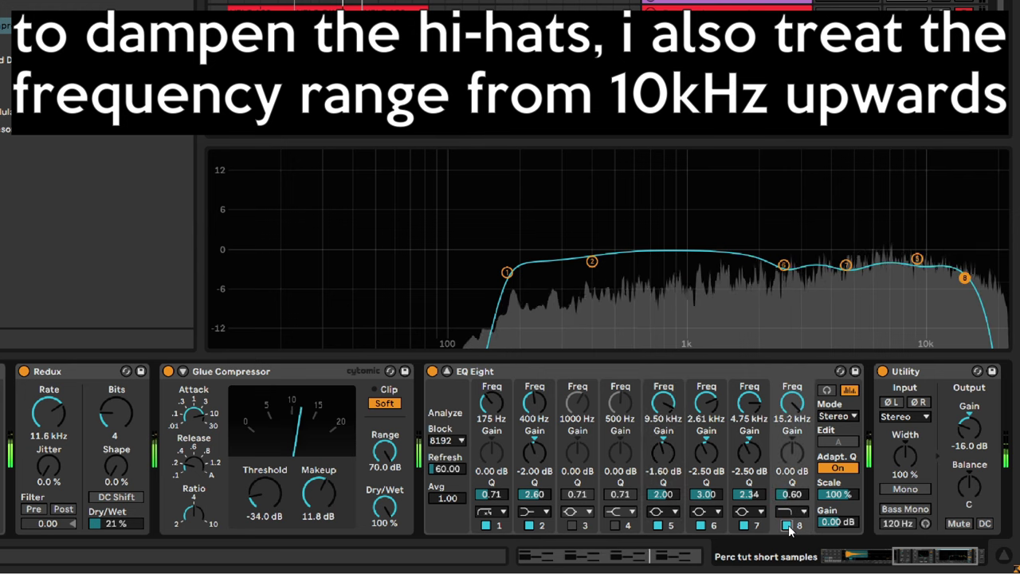
click(432, 371)
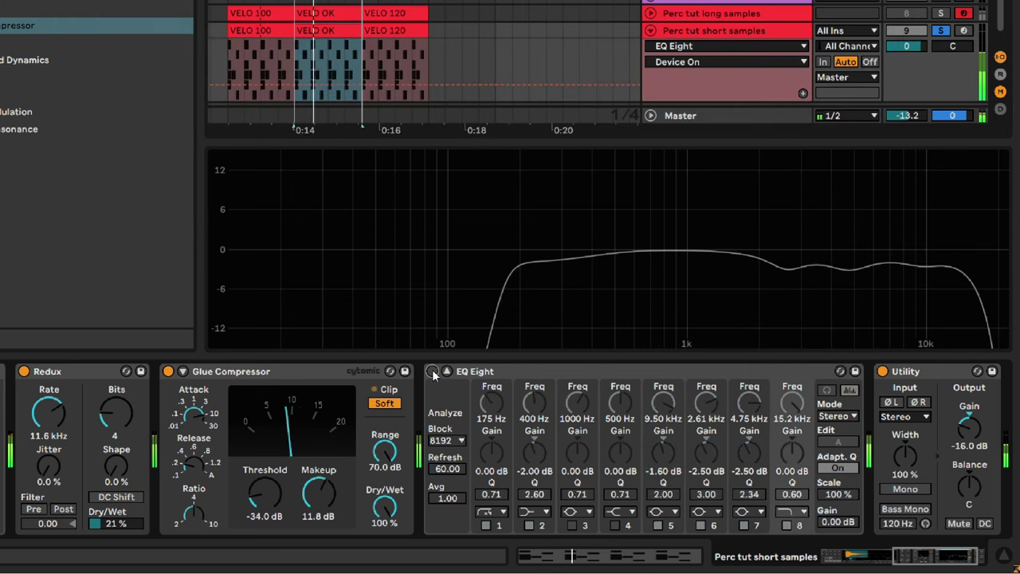
click(432, 371)
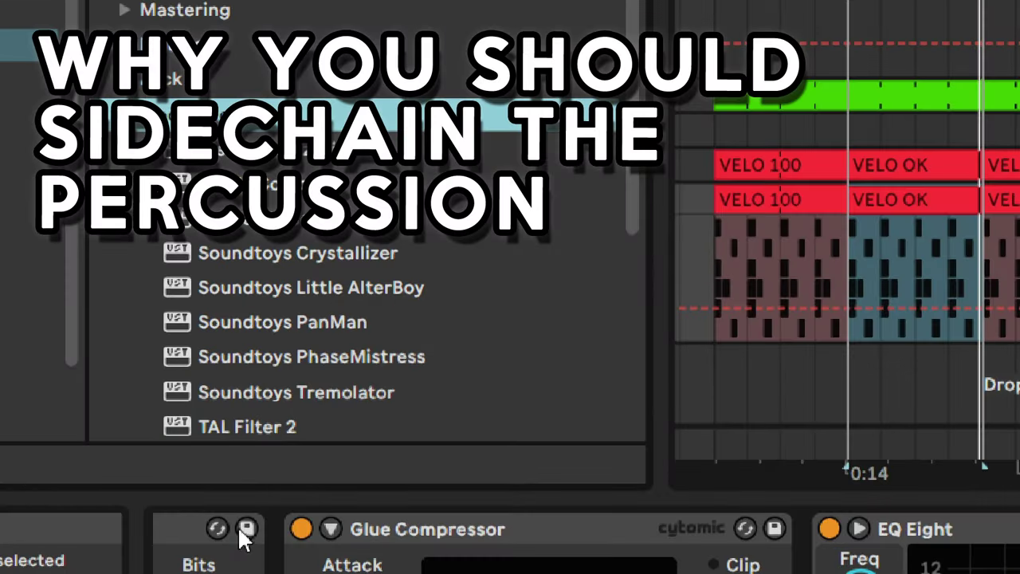
Load TAL Filter 2 onto the hi-hat track with x16 oversampling in Volume mode.
scroll(221, 382, down, 6)
drag(219, 258, 603, 322)
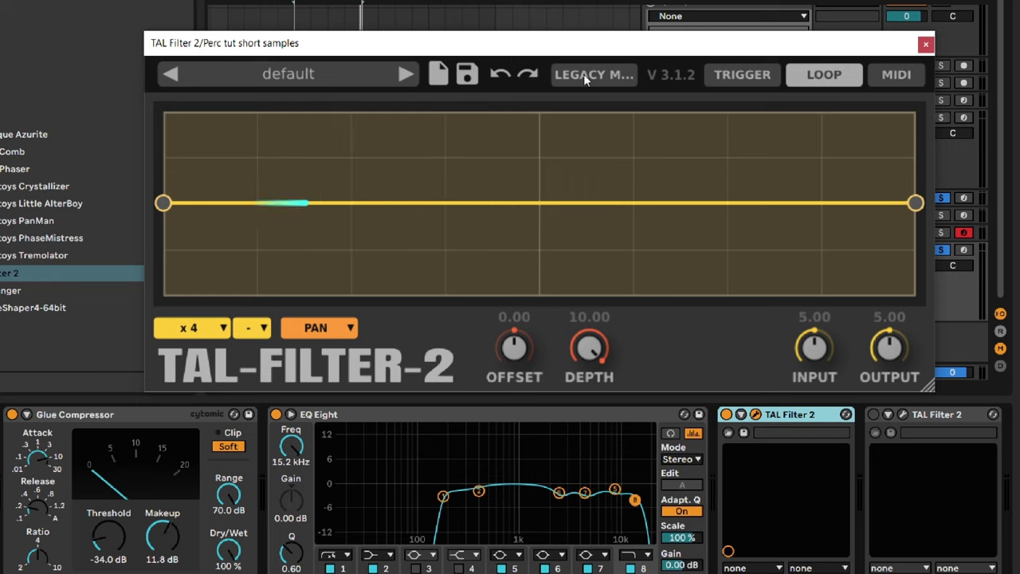
click(500, 73)
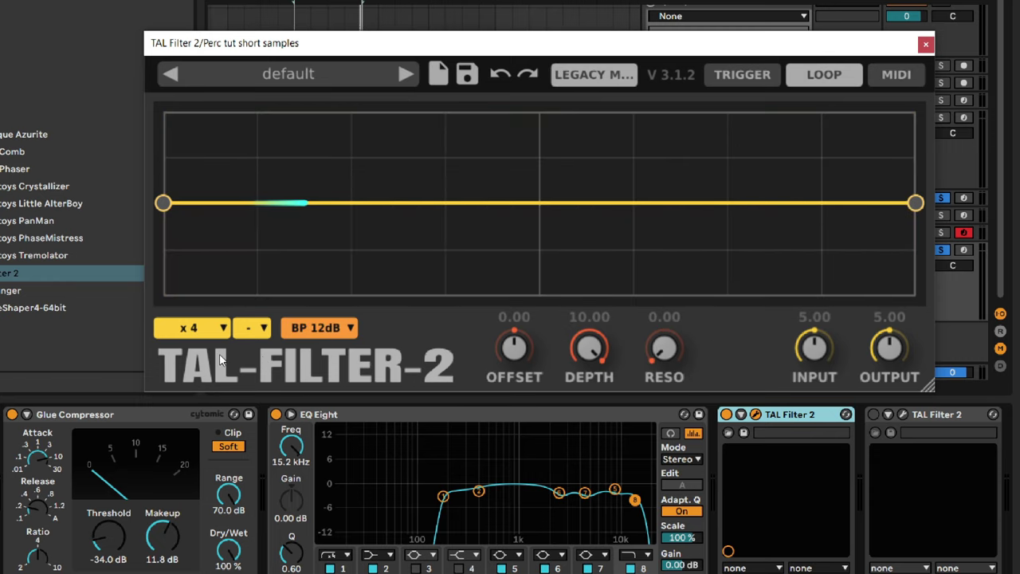
click(191, 328)
click(202, 427)
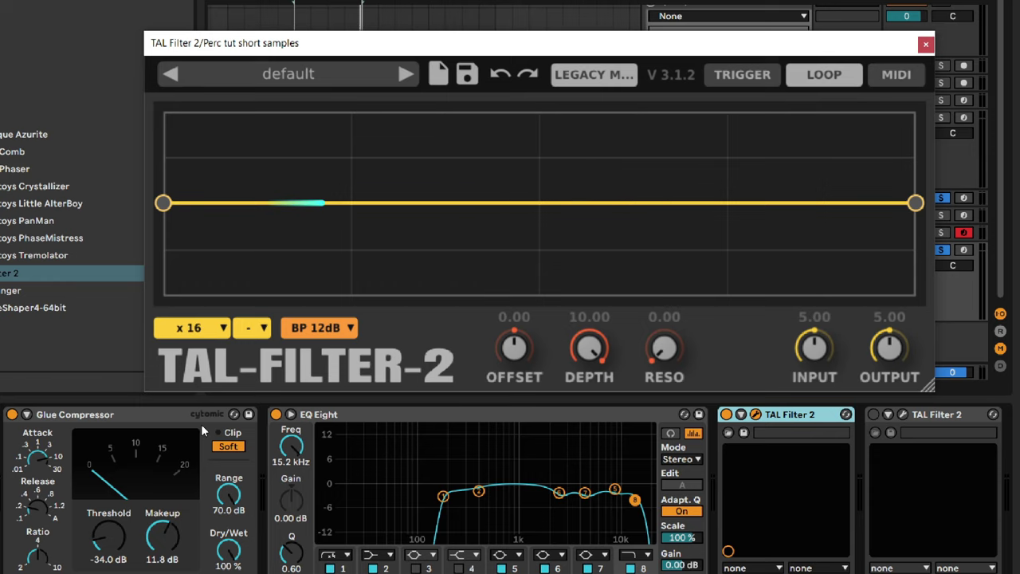
click(330, 328)
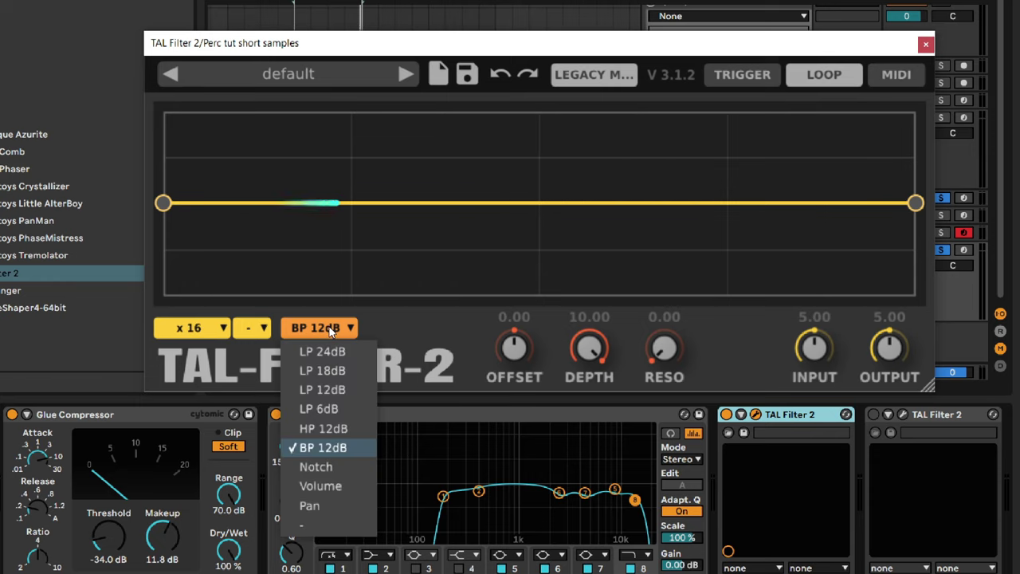
click(316, 485)
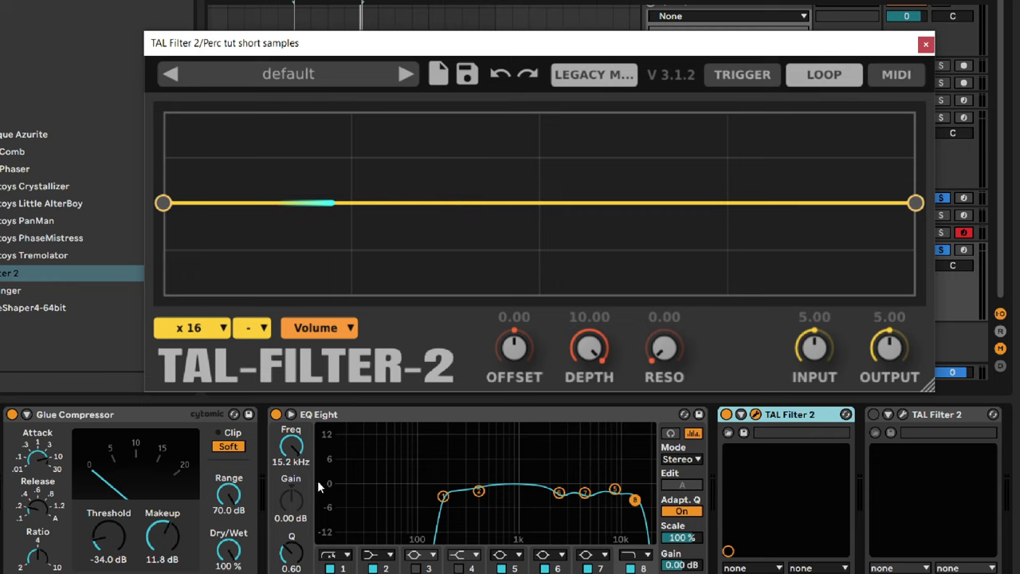
Draw a volume envelope that starts quiet and rises steeply to full level.
drag(163, 203, 144, 59)
drag(212, 112, 163, 296)
drag(228, 282, 343, 292)
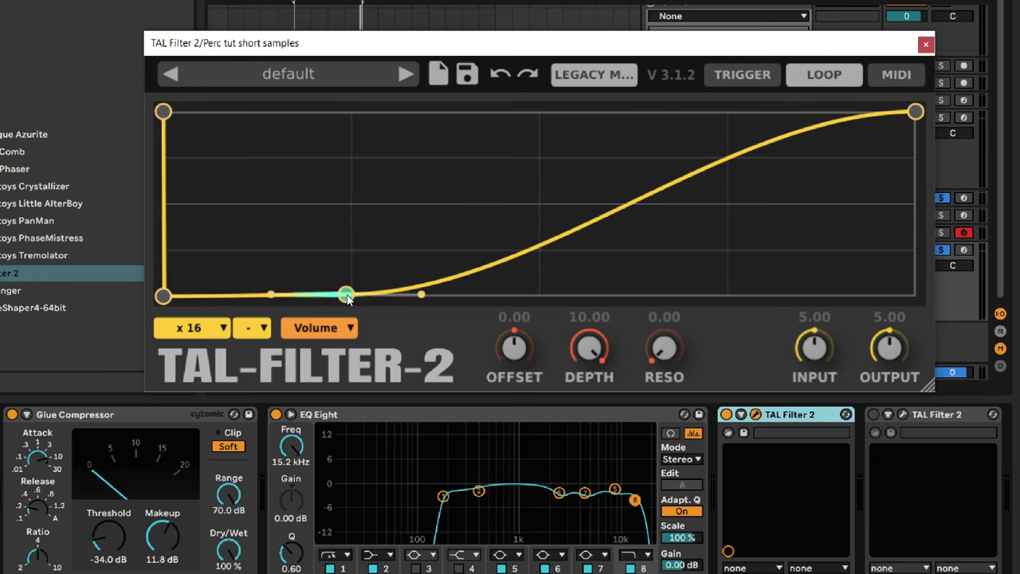
drag(442, 259, 545, 97)
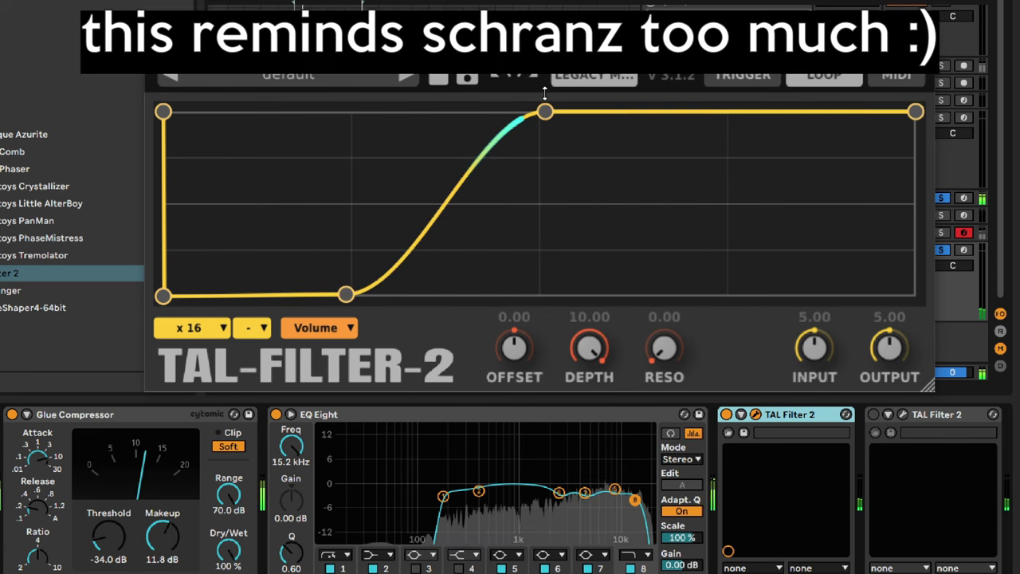
drag(346, 294, 254, 254)
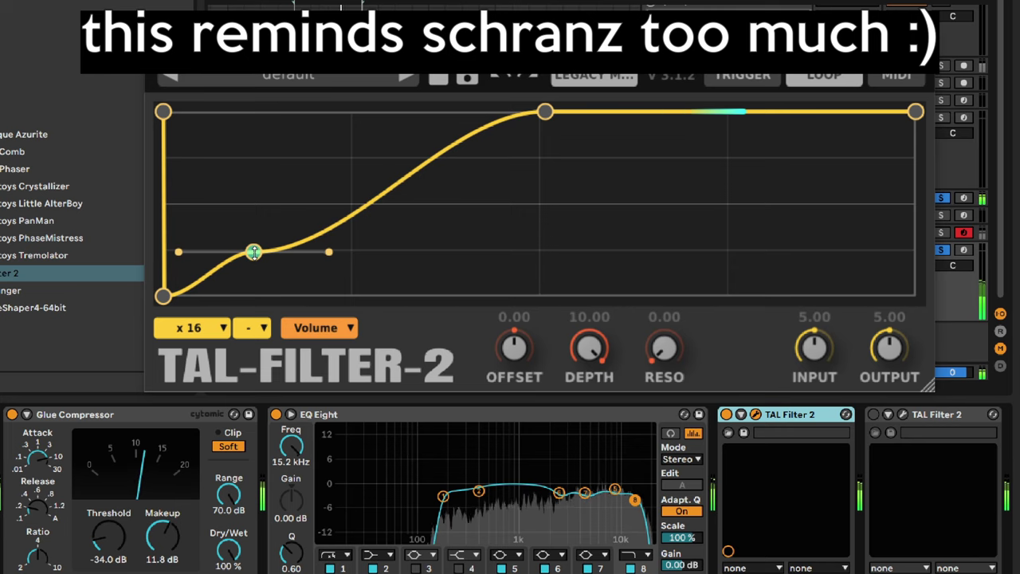
drag(162, 296, 163, 256)
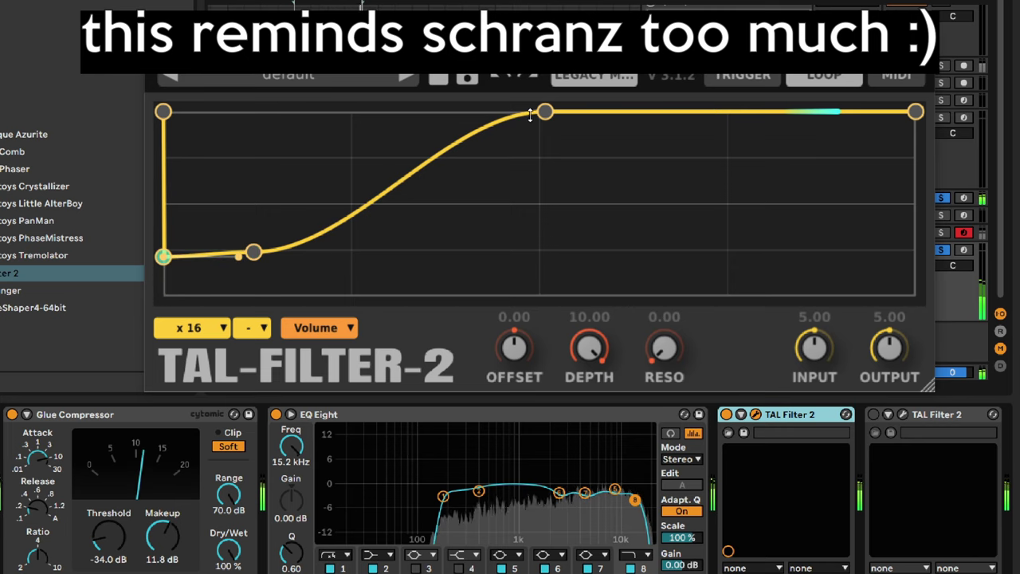
drag(545, 111, 468, 111)
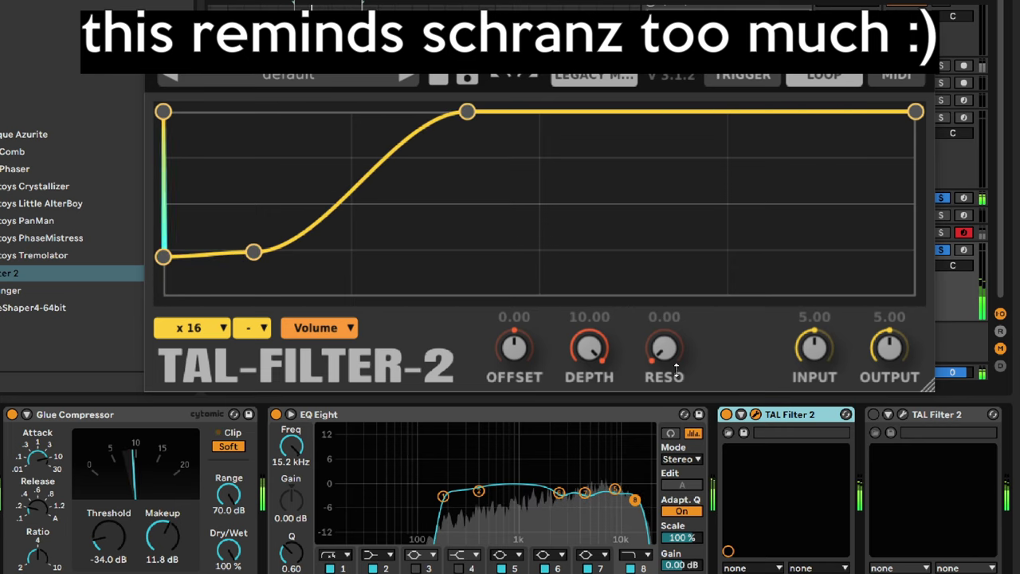
Open the TAL Filter 2 window and A/B the plugin during playback, leaving it on.
click(725, 415)
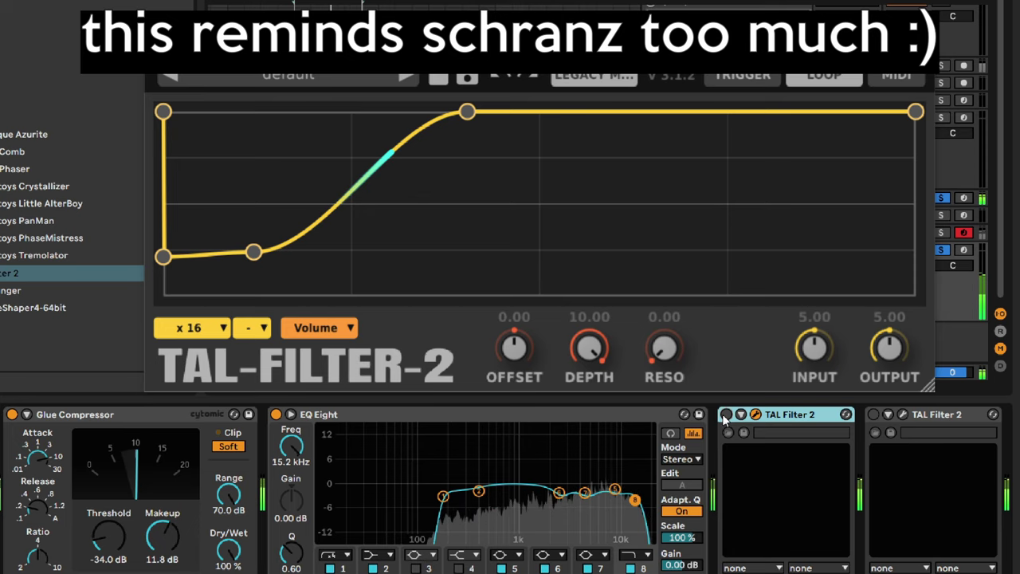
click(725, 415)
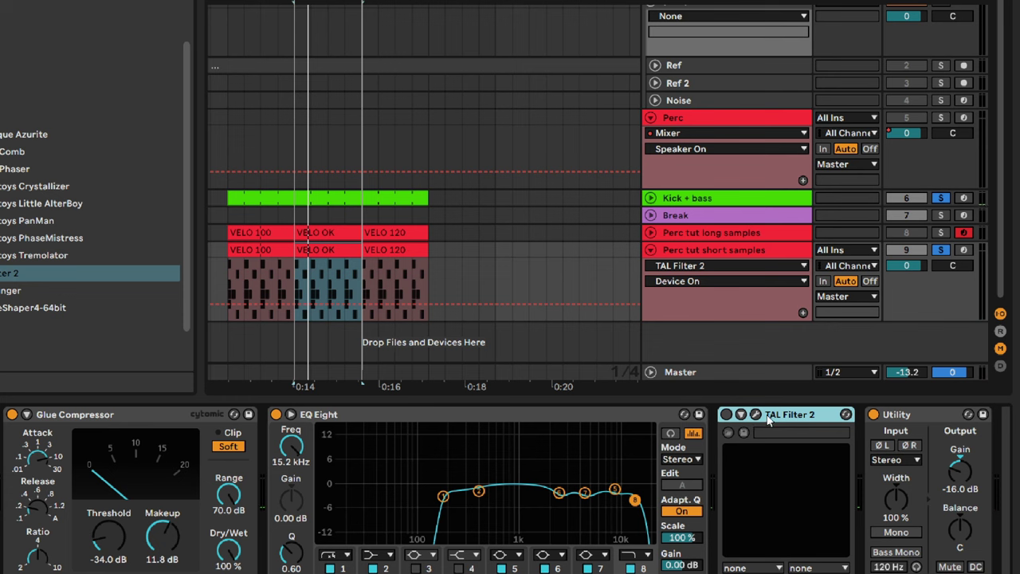
click(756, 414)
drag(550, 185, 412, 85)
click(344, 137)
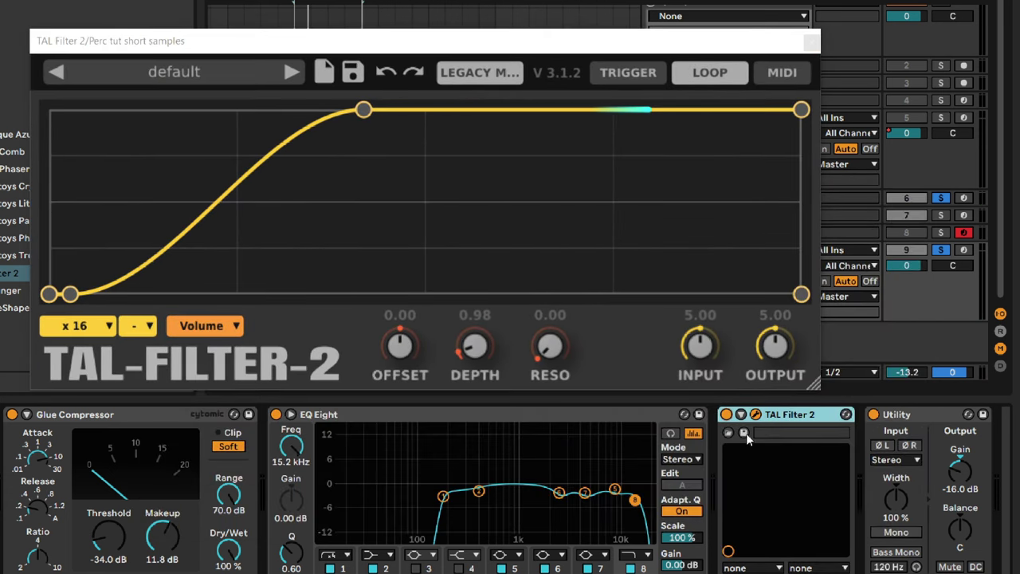
key(space)
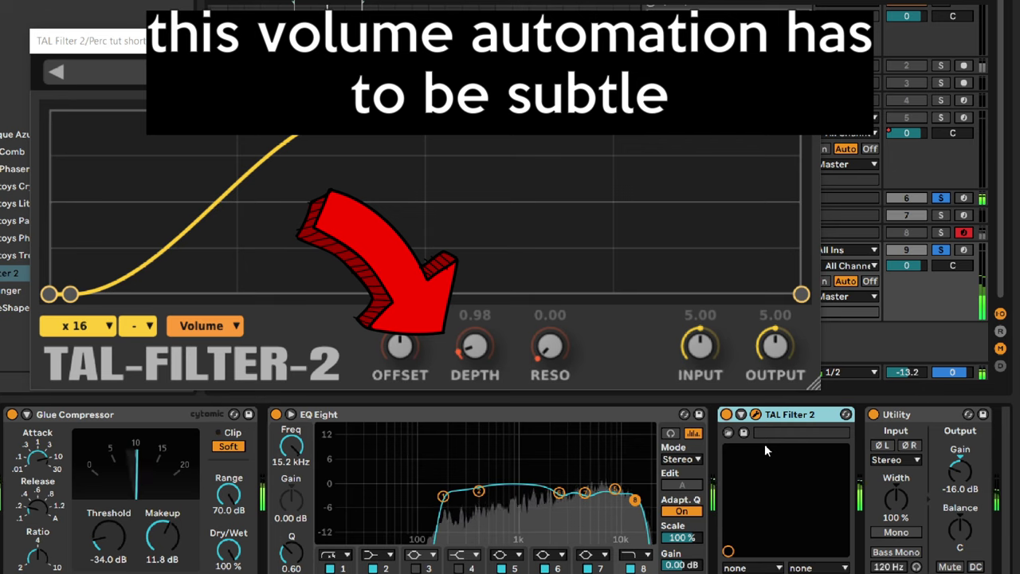
click(726, 415)
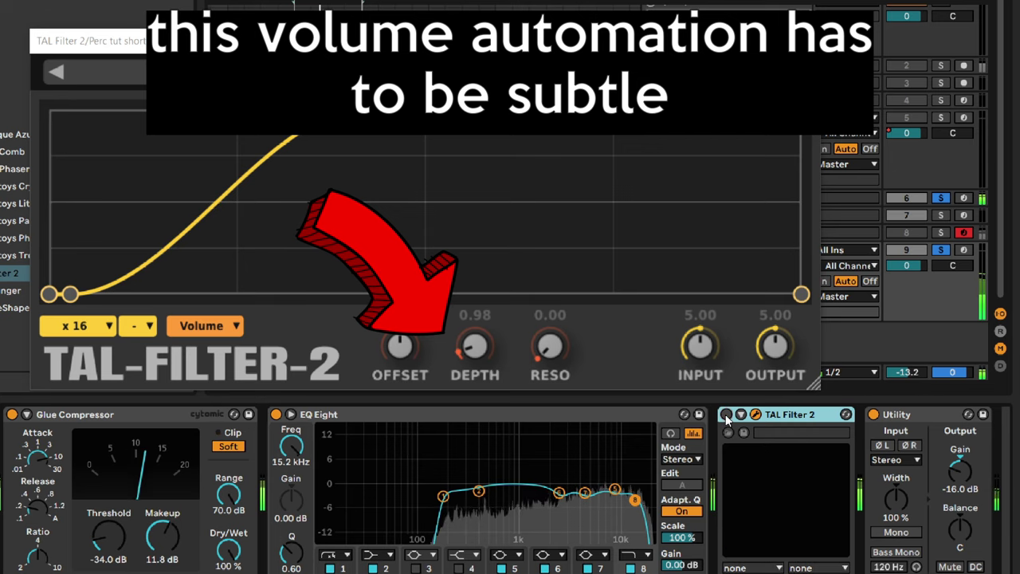
click(726, 415)
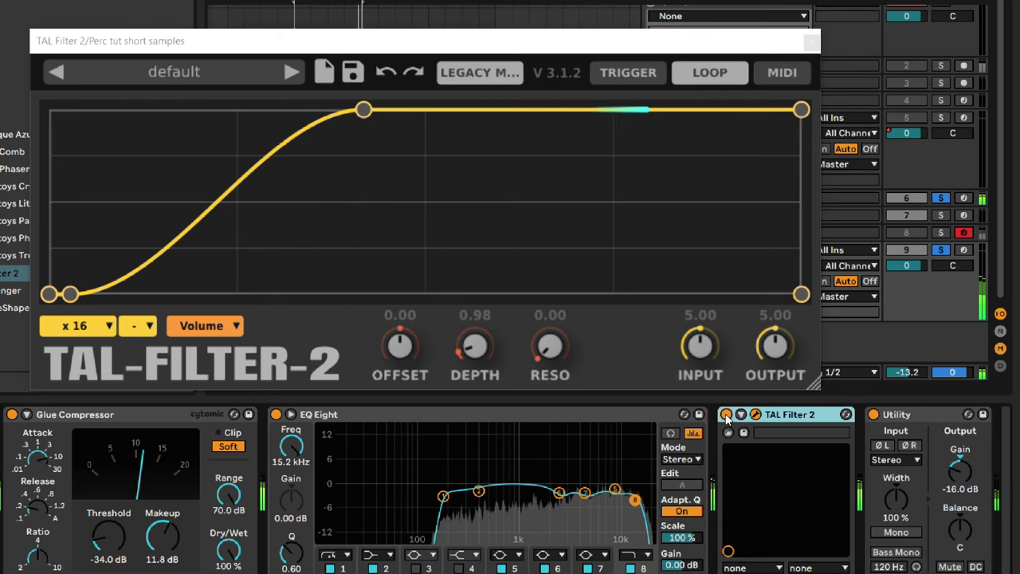
click(726, 415)
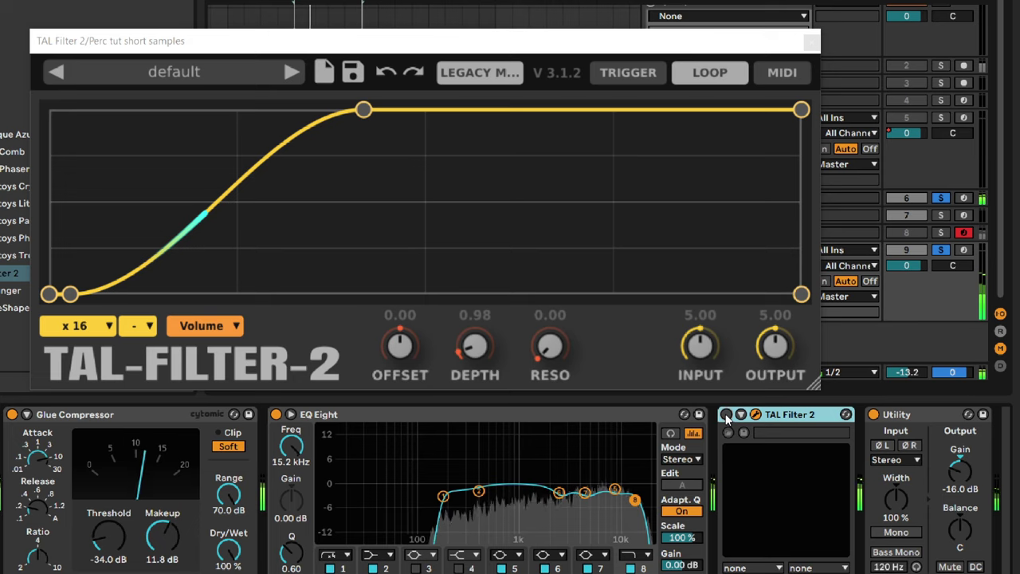
click(726, 415)
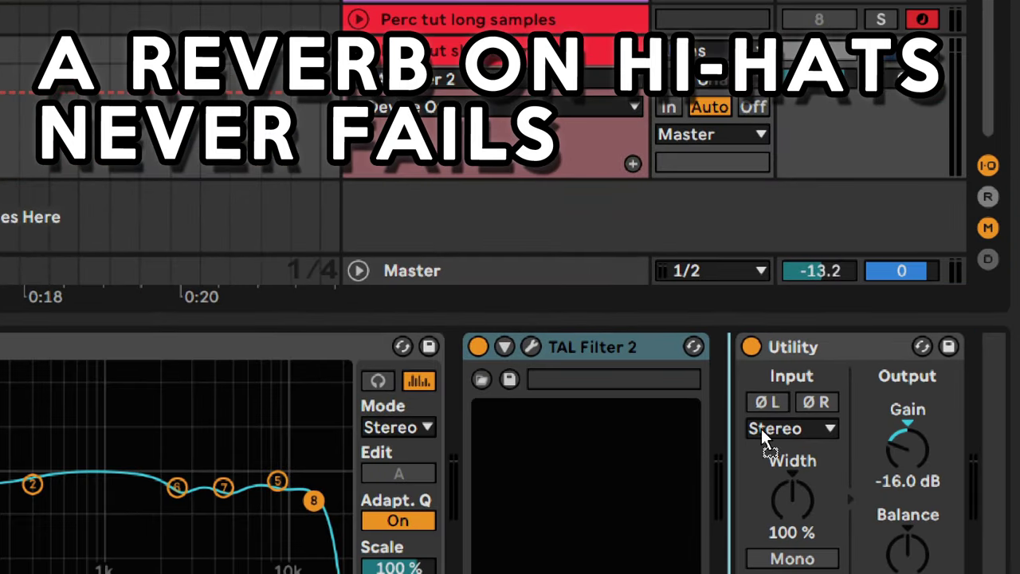
Insert an Audio Effect Rack after TAL Filter 2 with chains named Dry and Reverb.
drag(887, 464, 870, 461)
drag(743, 435, 745, 436)
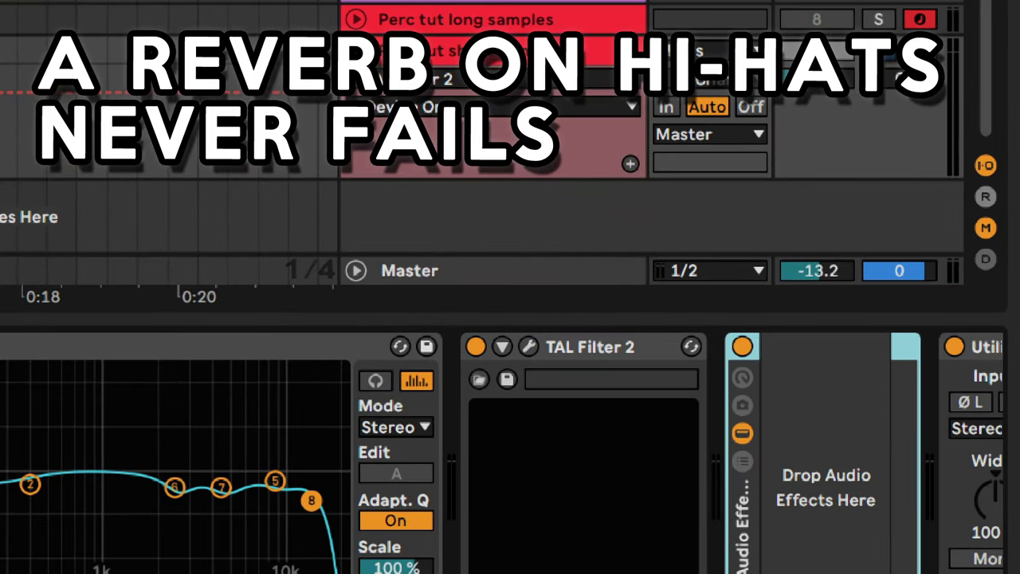
click(741, 323)
drag(807, 537, 858, 542)
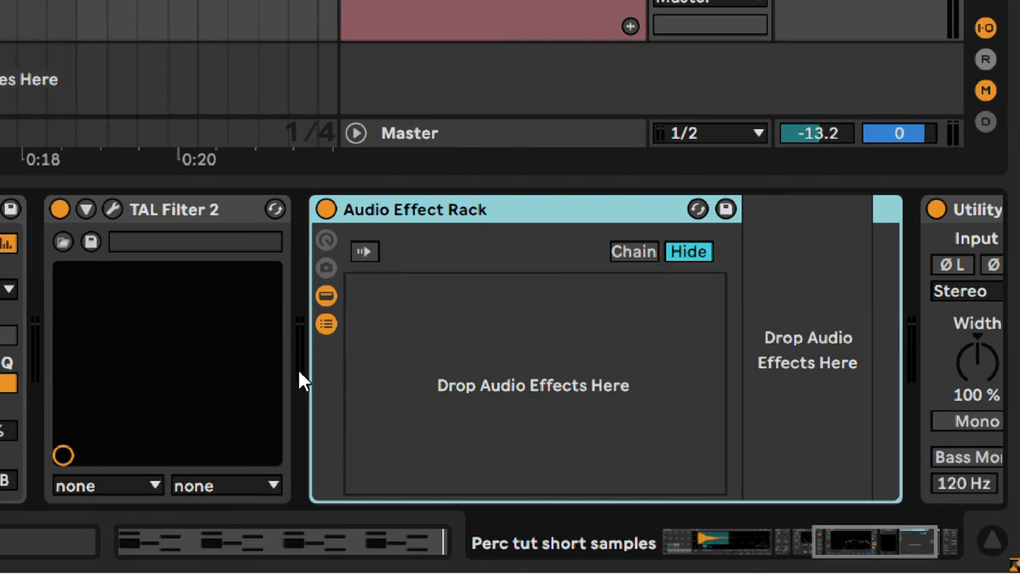
right_click(475, 350)
click(540, 408)
key(ctrl+r)
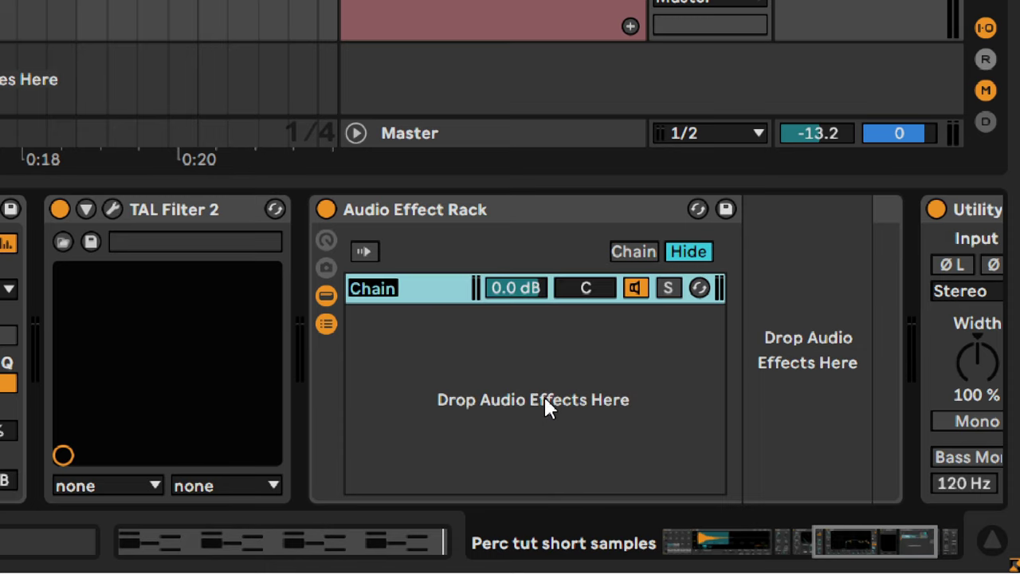
text(Dry)
key(Return)
key(ctrl+d)
text(Reverb)
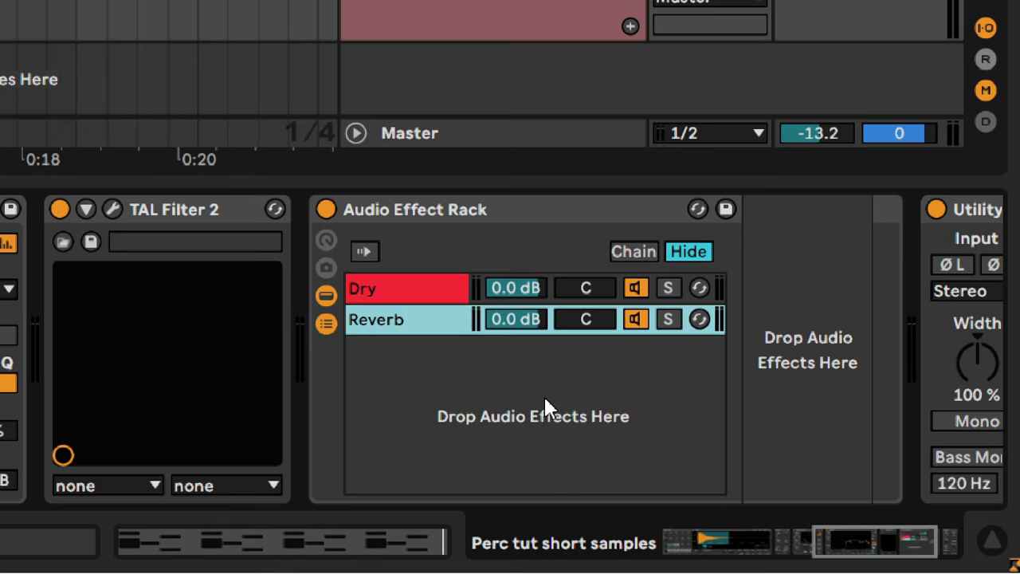
key(Return)
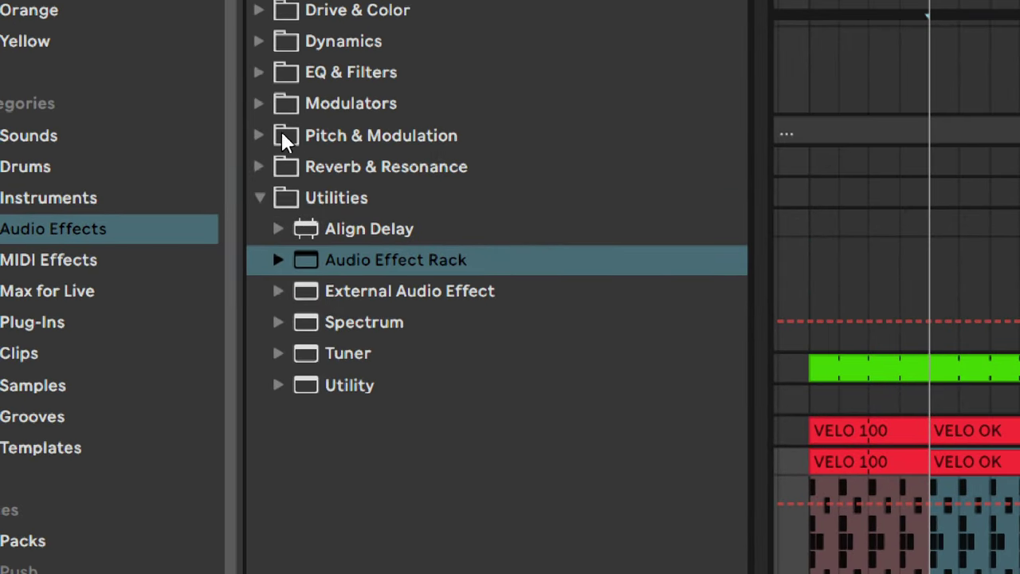
Put Hybrid Reverb on the Reverb chain with Algorithm-only routing.
click(288, 167)
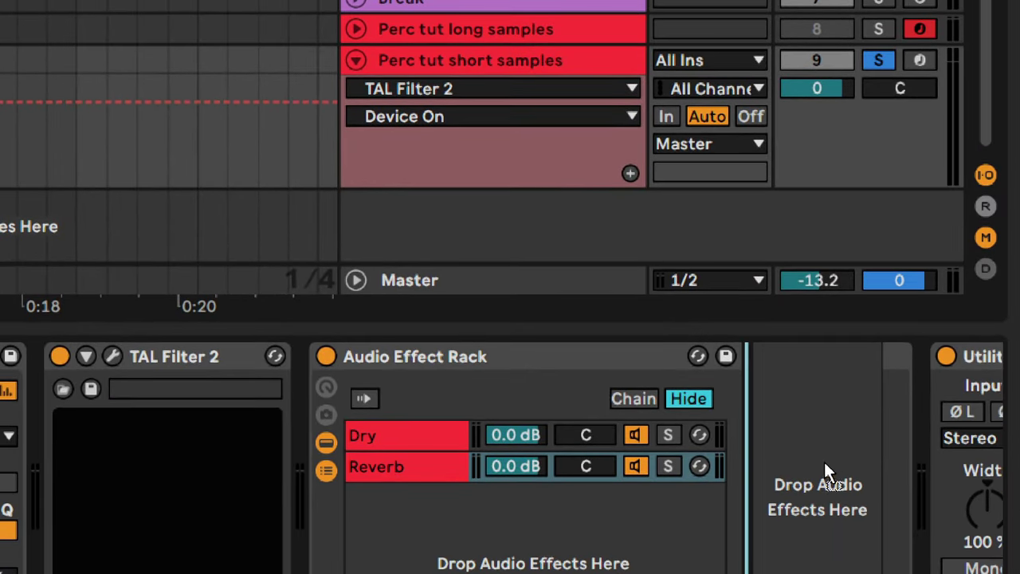
drag(827, 472, 827, 472)
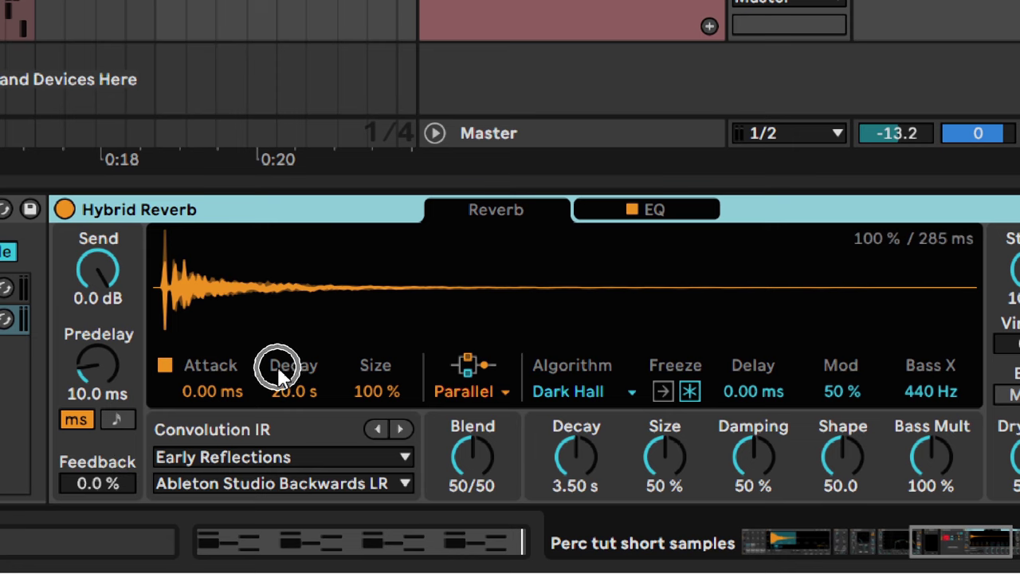
click(469, 385)
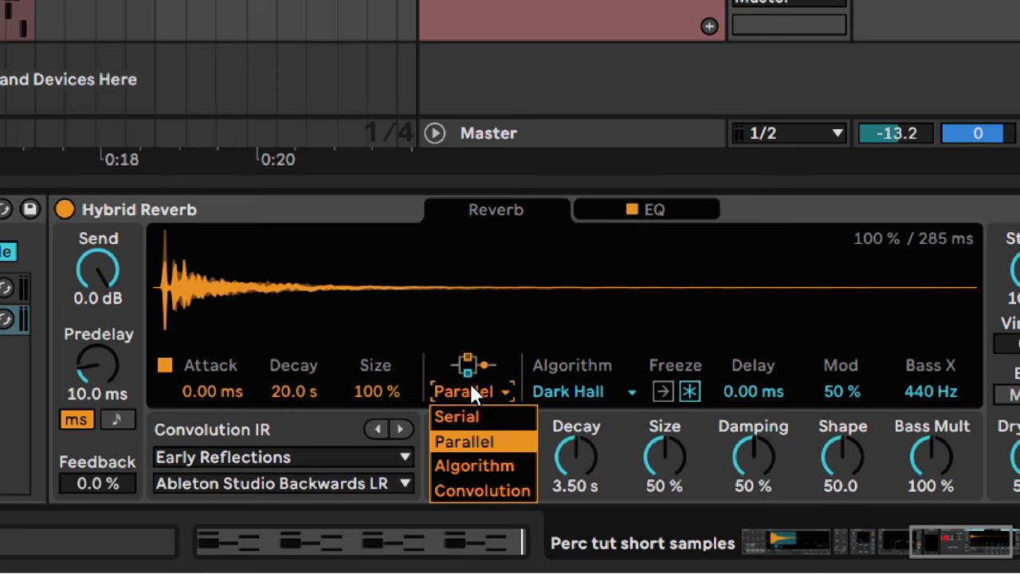
click(505, 464)
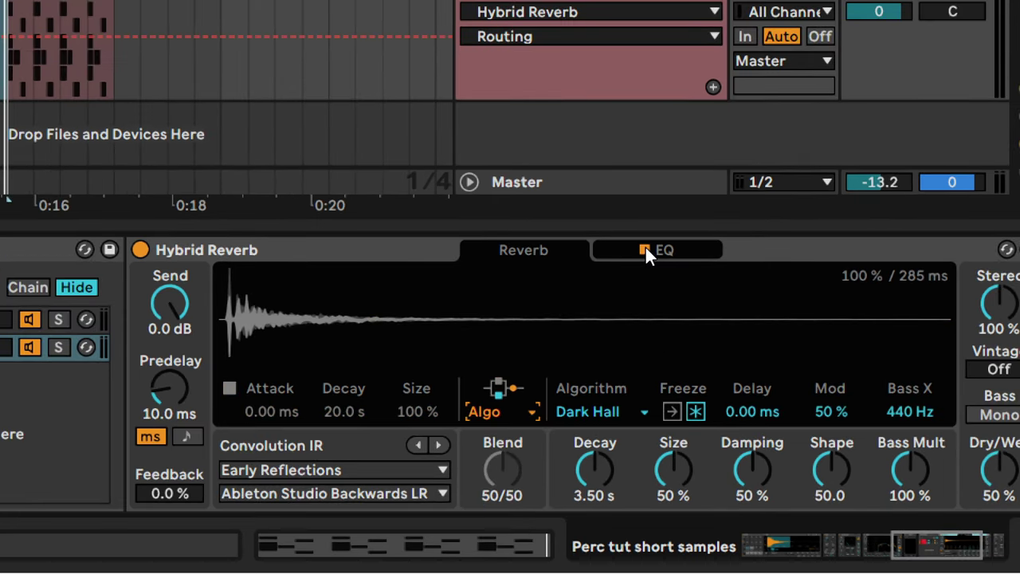
Switch off the reverb's EQ section and set it 100% wet, keeping Dark Hall.
click(645, 250)
drag(997, 471, 997, 436)
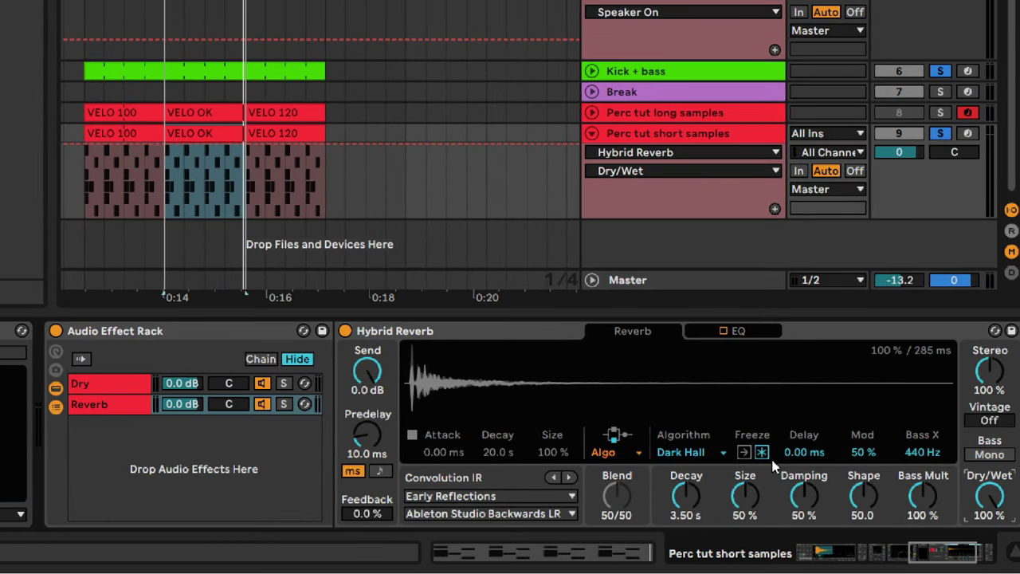
click(608, 413)
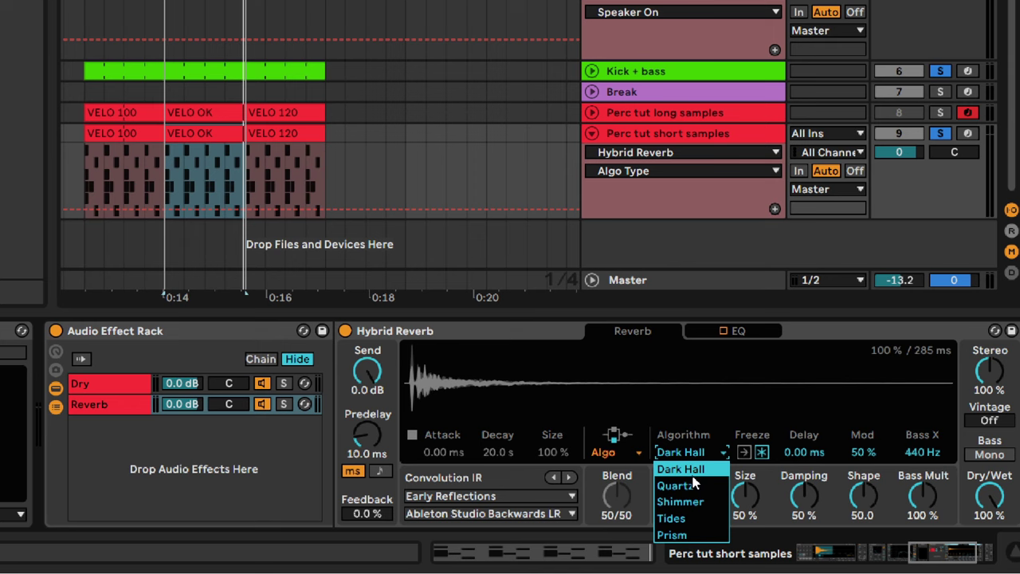
click(288, 494)
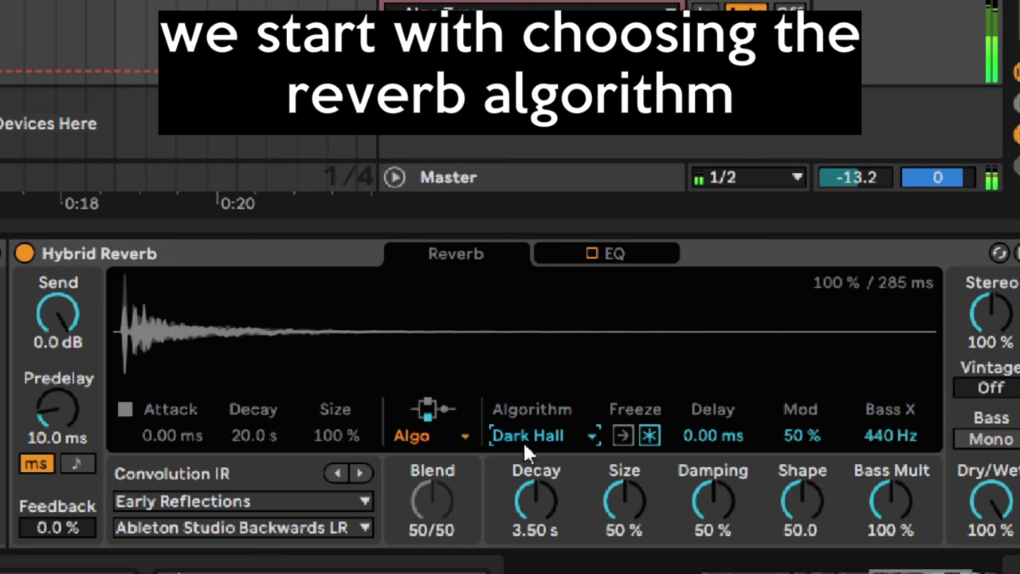
Audition the Shimmer, Tides and Prism algorithms, then settle on Quartz.
click(523, 435)
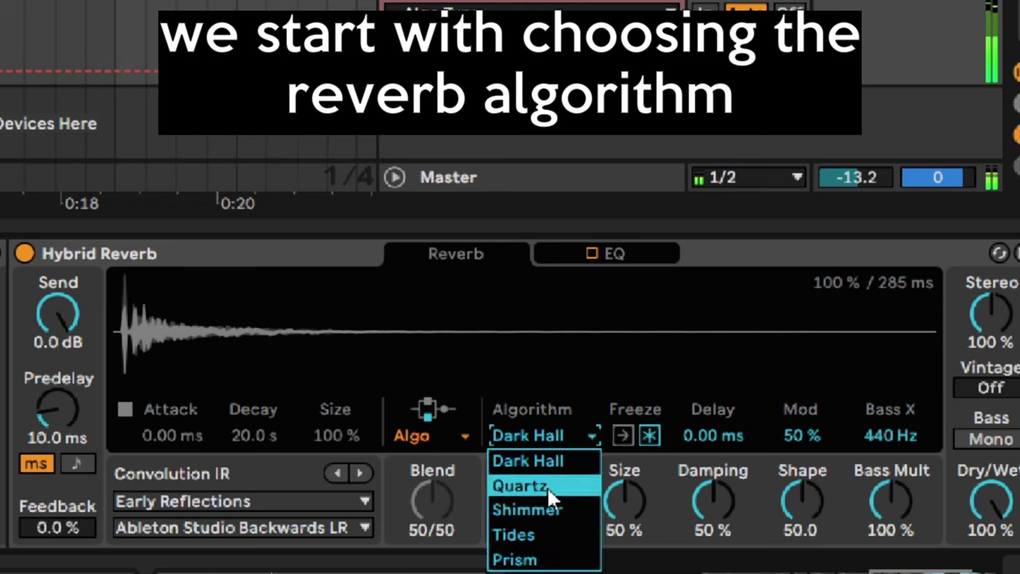
click(549, 509)
click(531, 442)
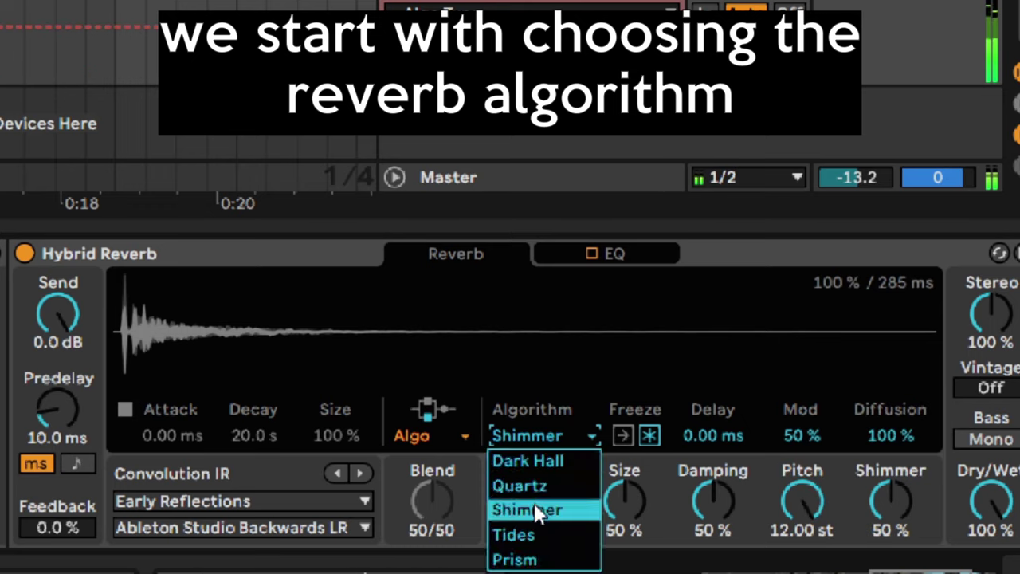
click(538, 536)
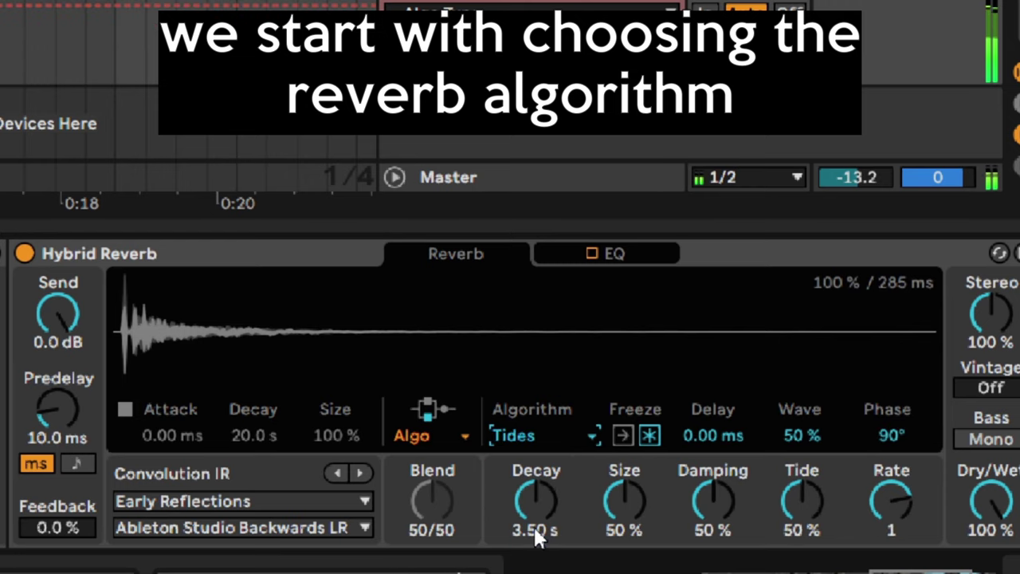
click(528, 435)
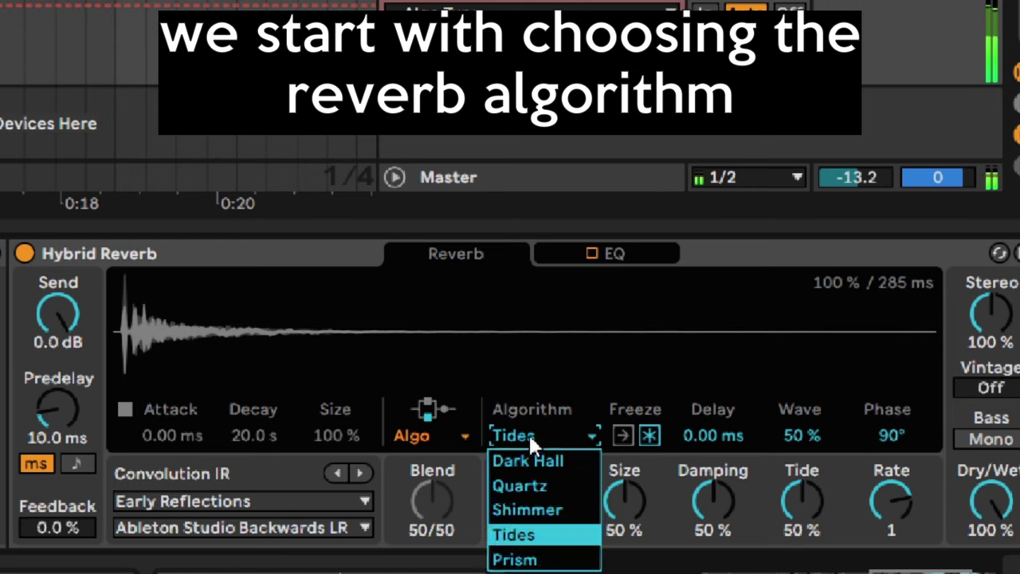
click(548, 560)
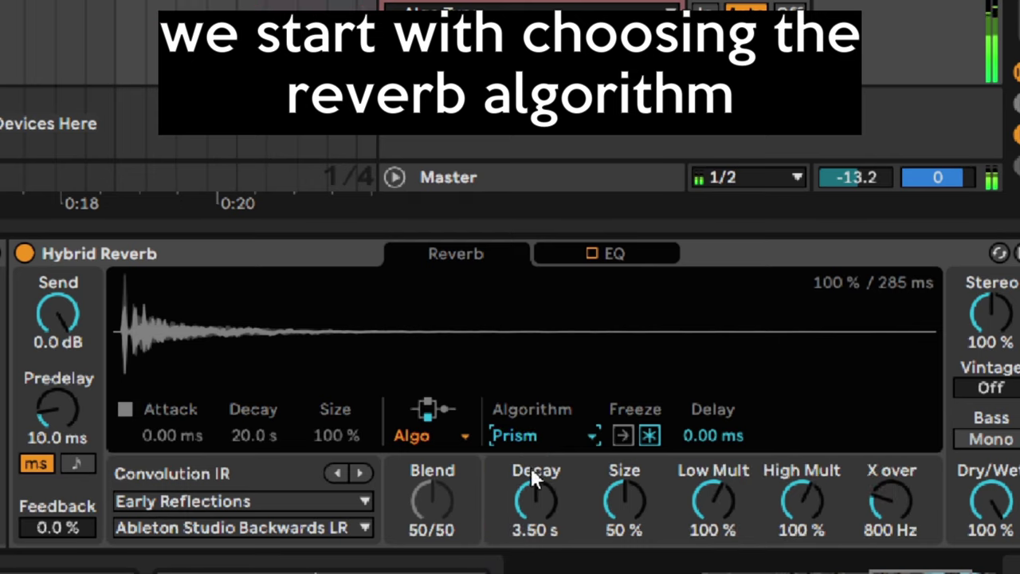
click(520, 436)
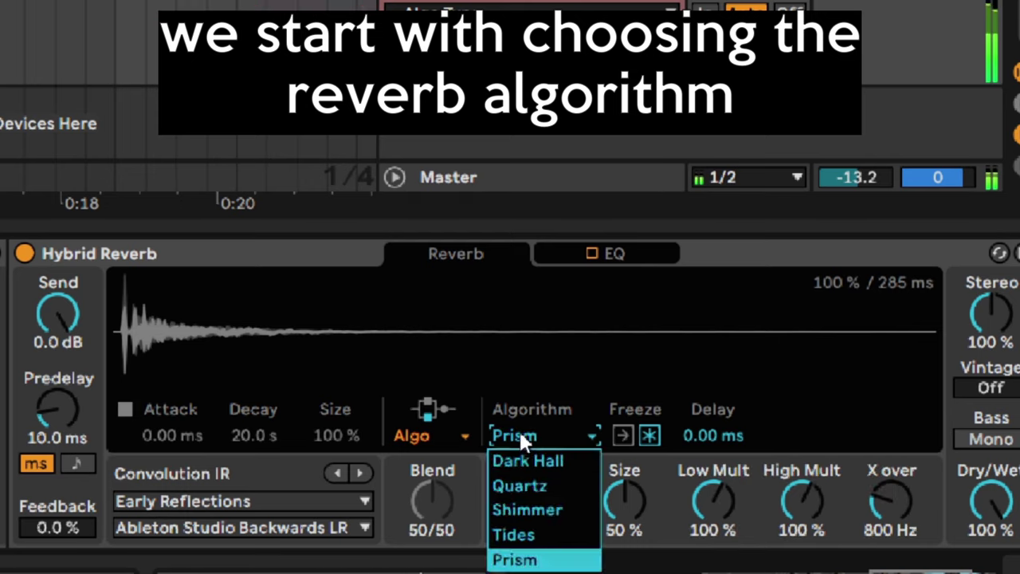
click(528, 484)
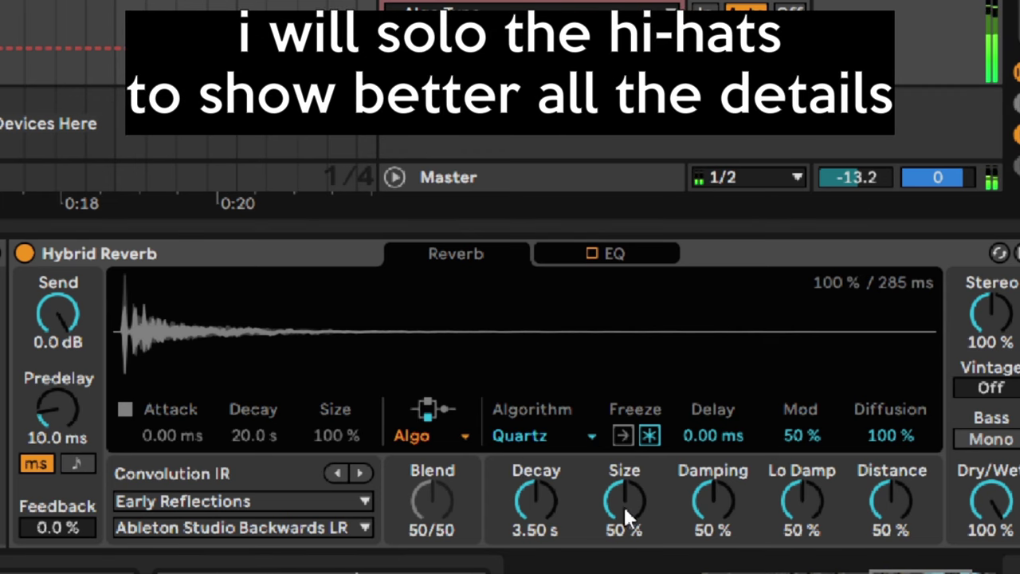
Set the reverb Size to 23% and Damping to 28%.
drag(624, 511, 625, 464)
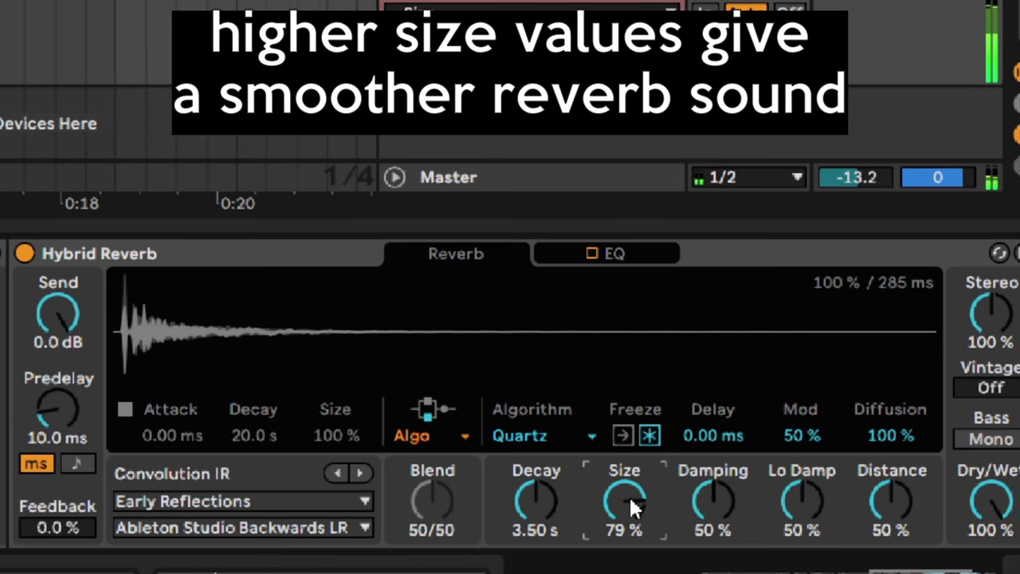
drag(630, 499, 629, 573)
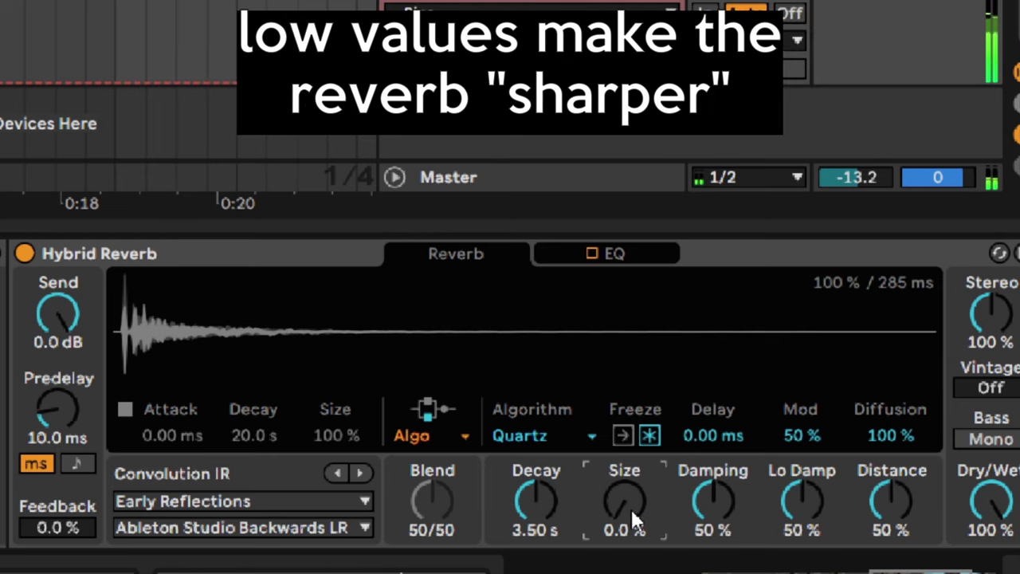
text(23)
key(Return)
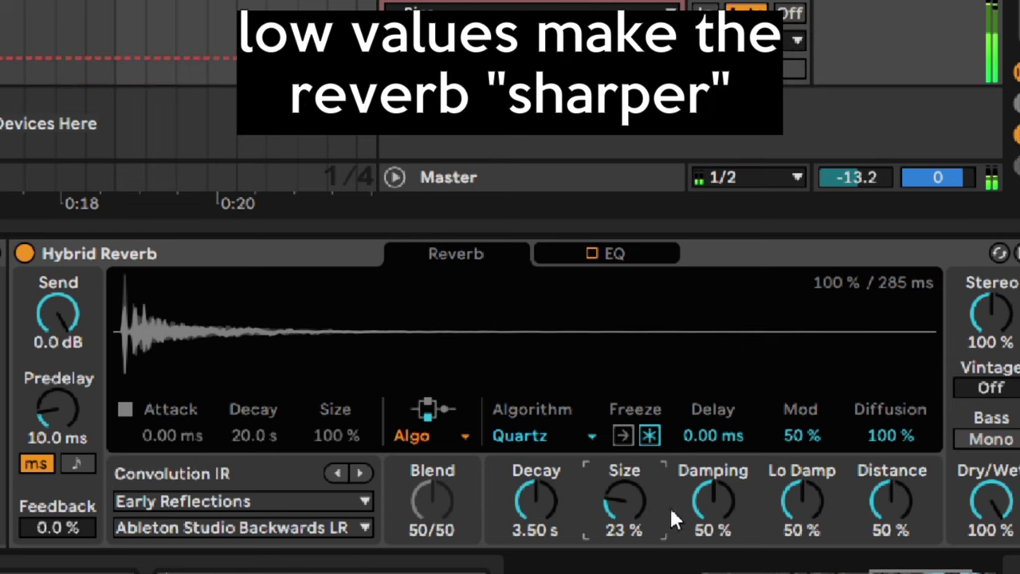
drag(707, 502, 715, 573)
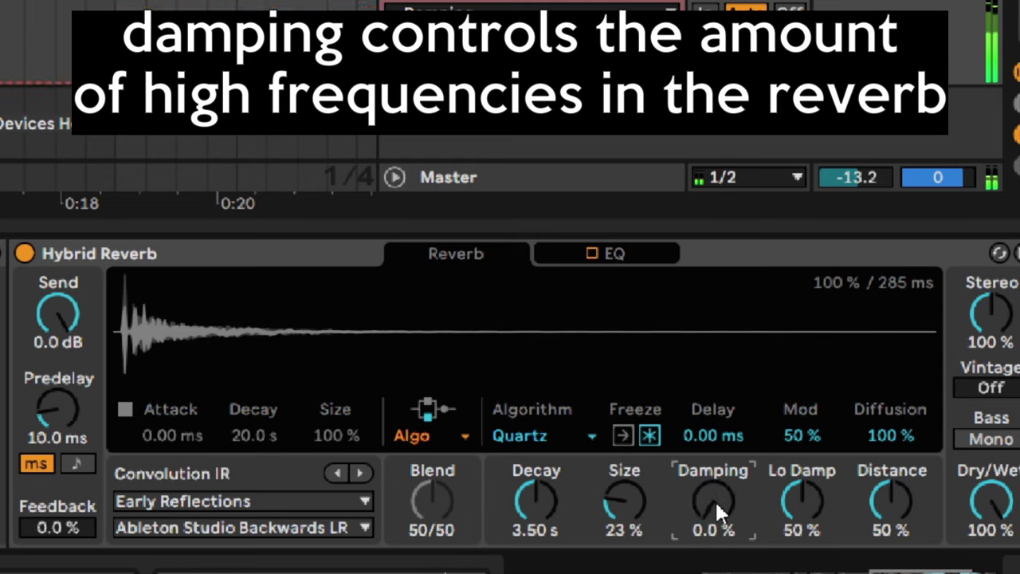
text(28)
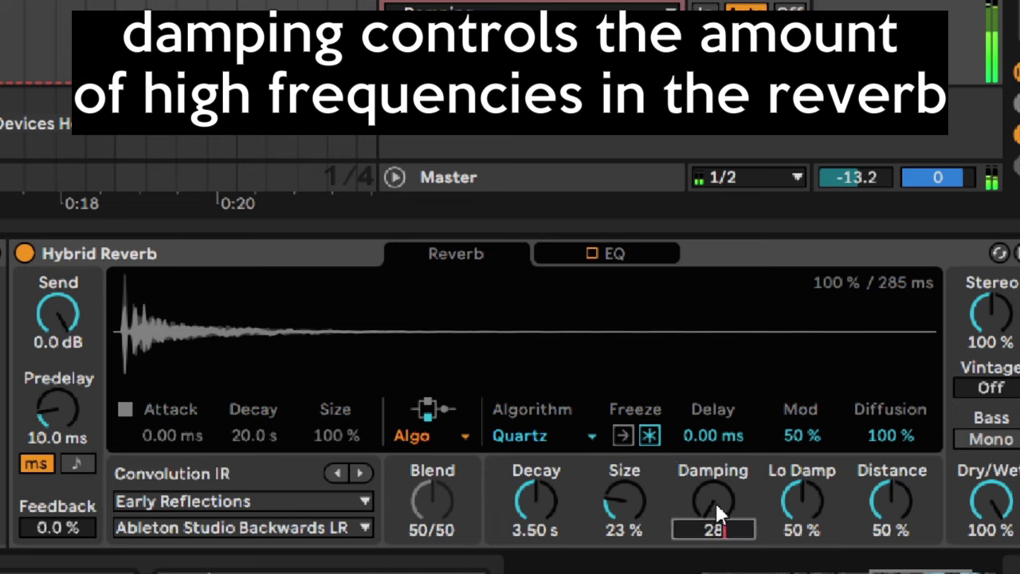
key(Return)
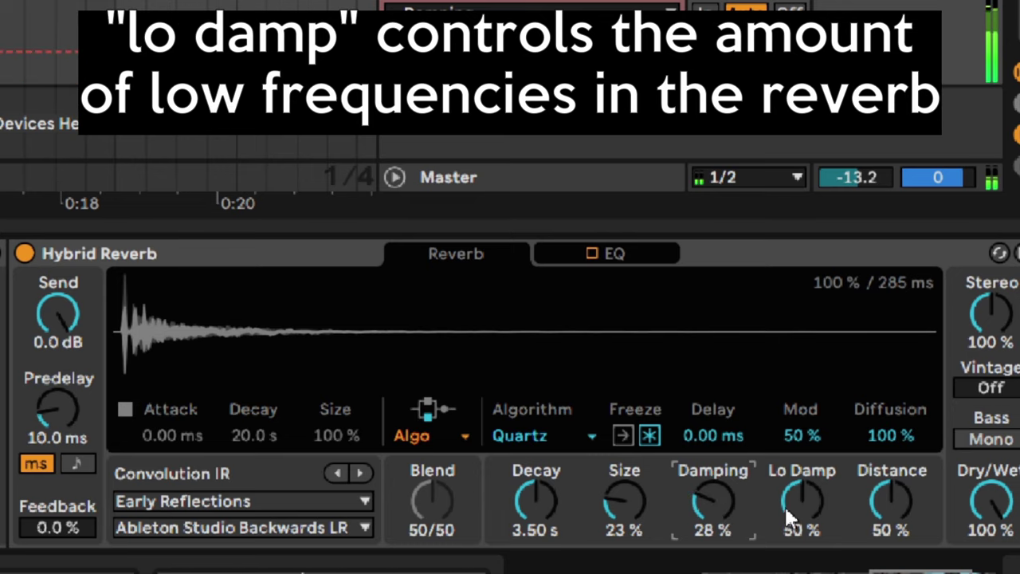
Set Lo Damp to 31% and Distance to 42%, then begin shortening the Decay.
drag(802, 510, 810, 554)
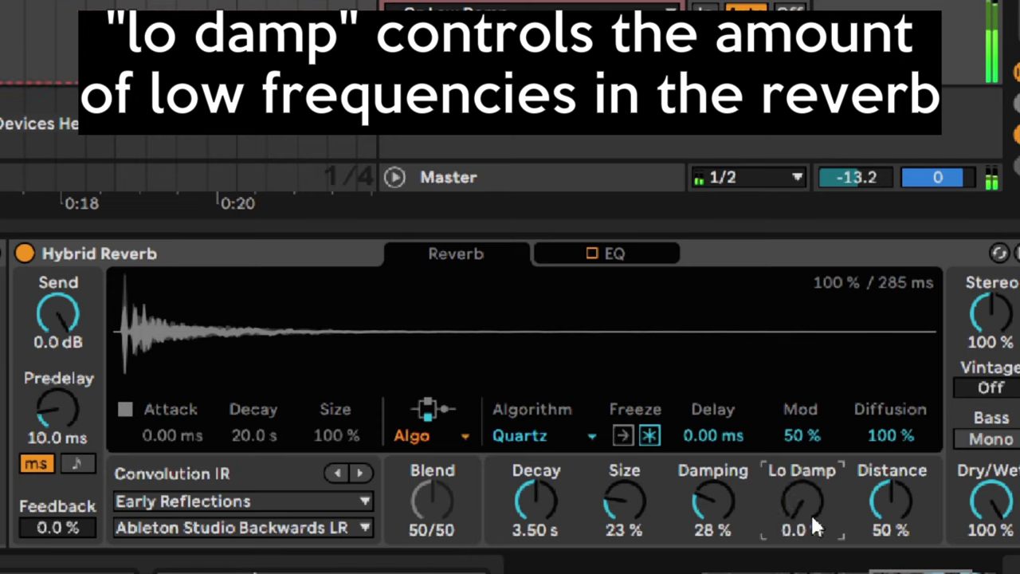
scroll(810, 513, up, 5)
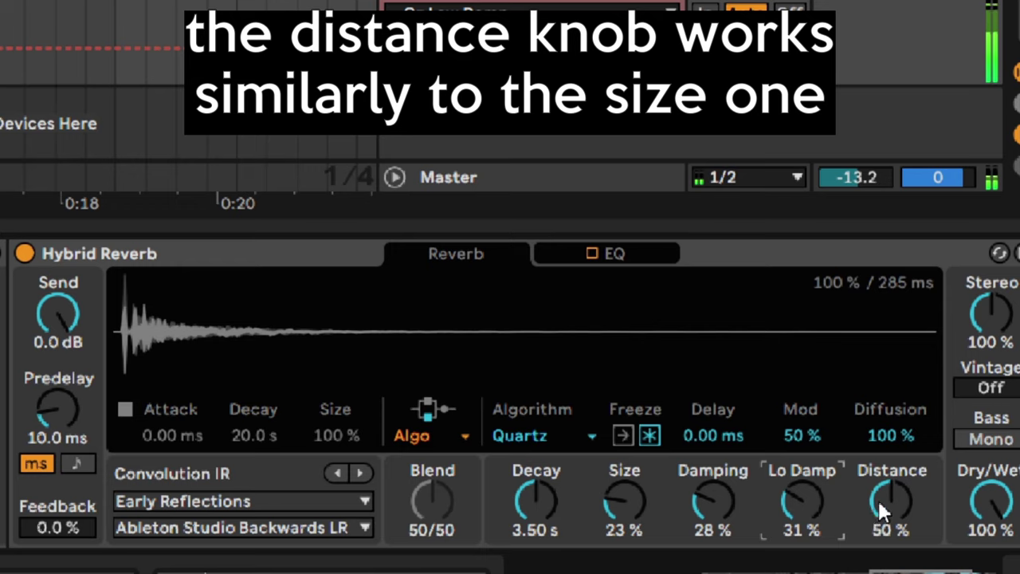
drag(878, 498, 877, 458)
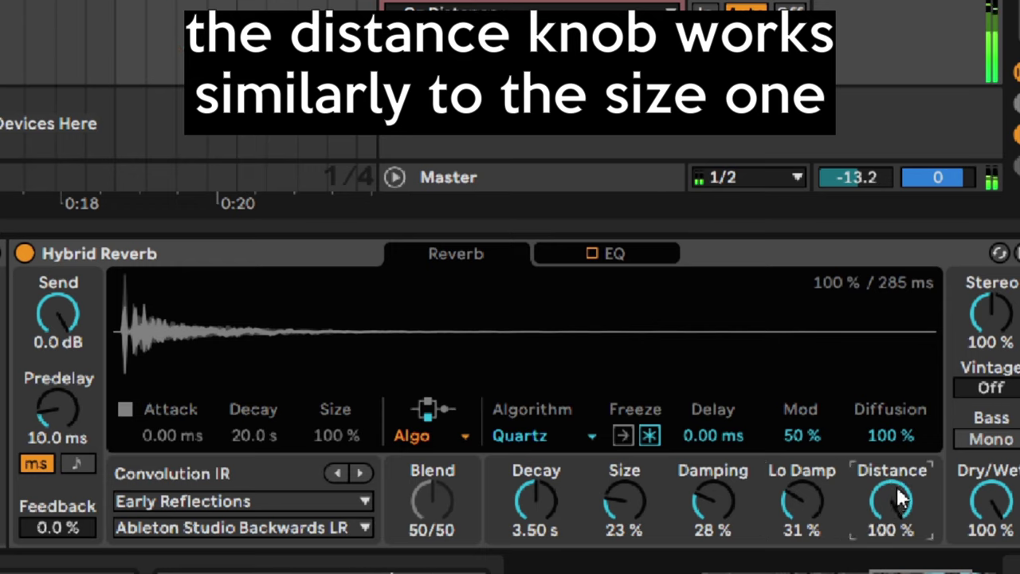
drag(892, 498, 890, 514)
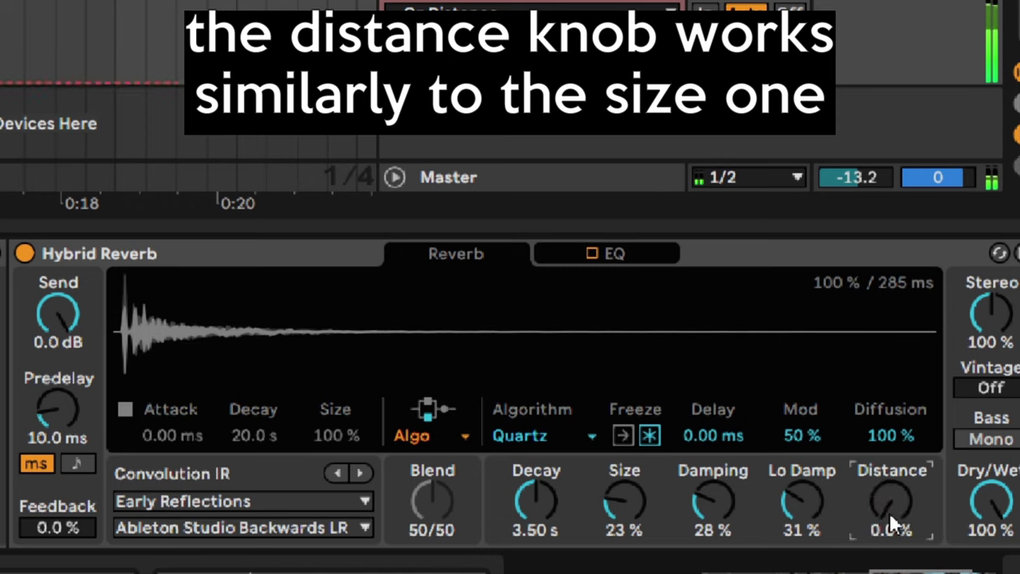
text(42)
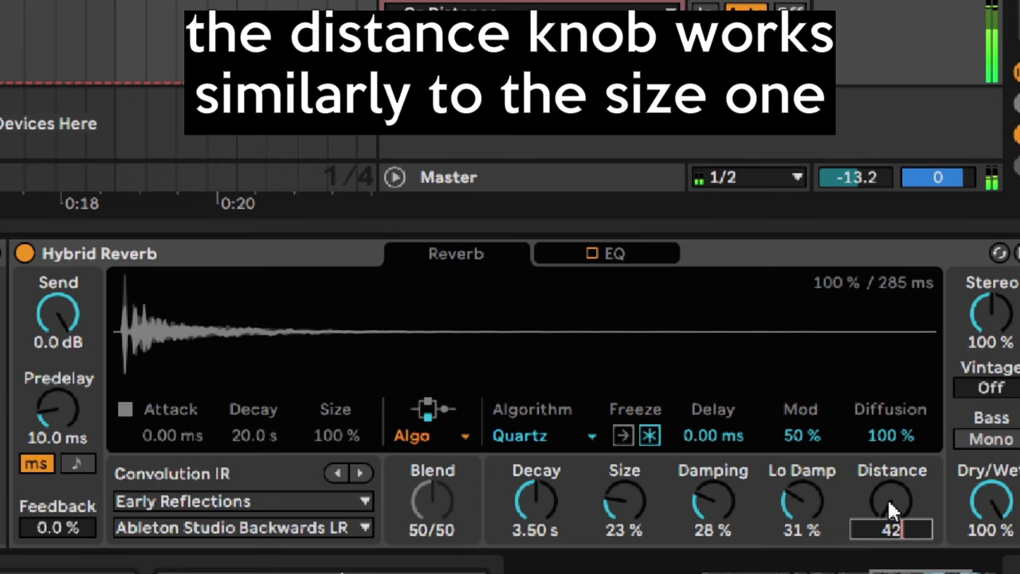
key(Return)
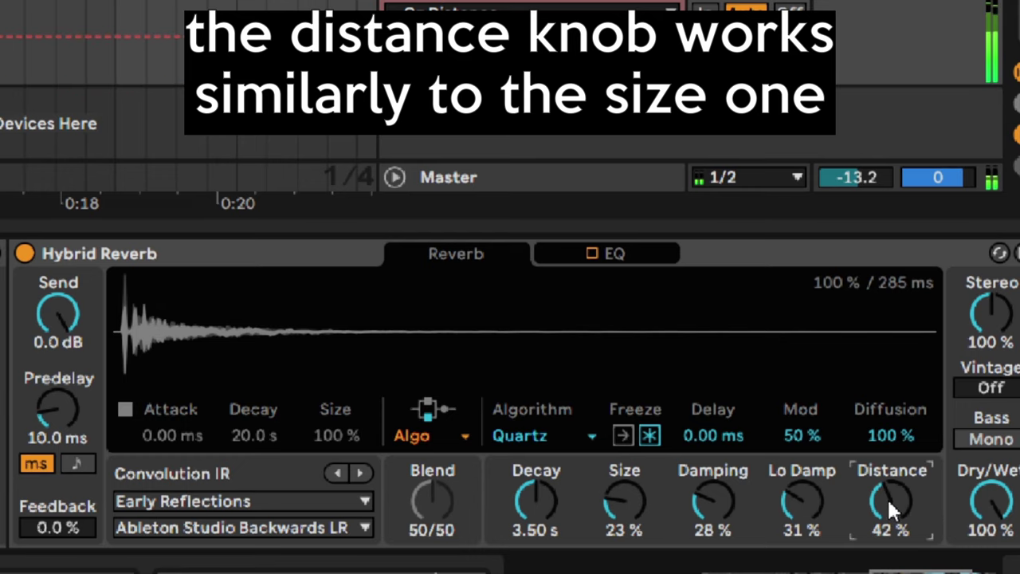
drag(537, 501, 538, 528)
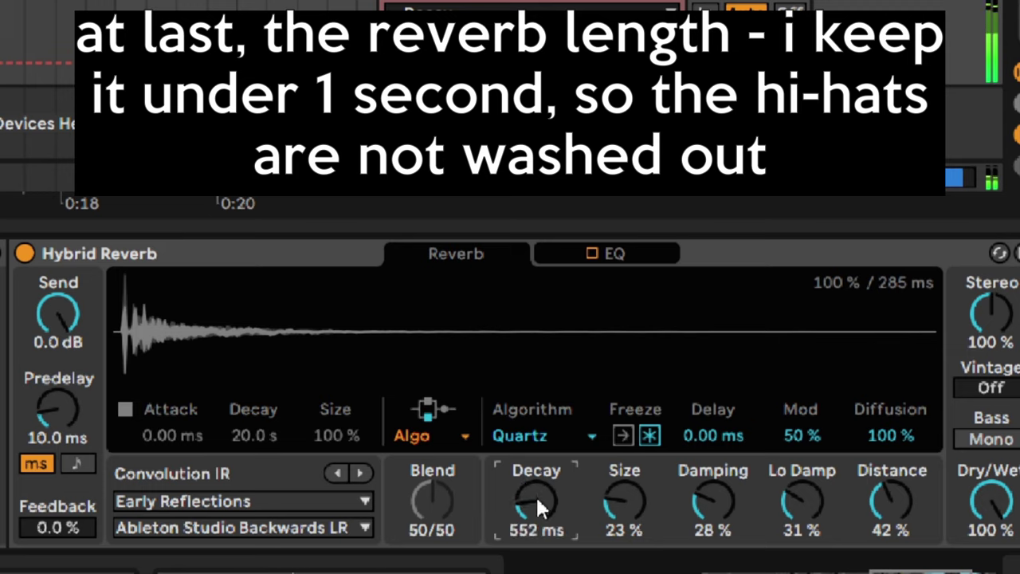
Set the reverb Decay to 730 ms.
text(79)
key(BackSpace)
key(Return)
text(730)
key(Return)
Narrow the reverb Stereo width to 33% and raise Predelay to 8.40 ms.
drag(995, 320, 994, 413)
drag(991, 314, 991, 161)
text(33)
key(Return)
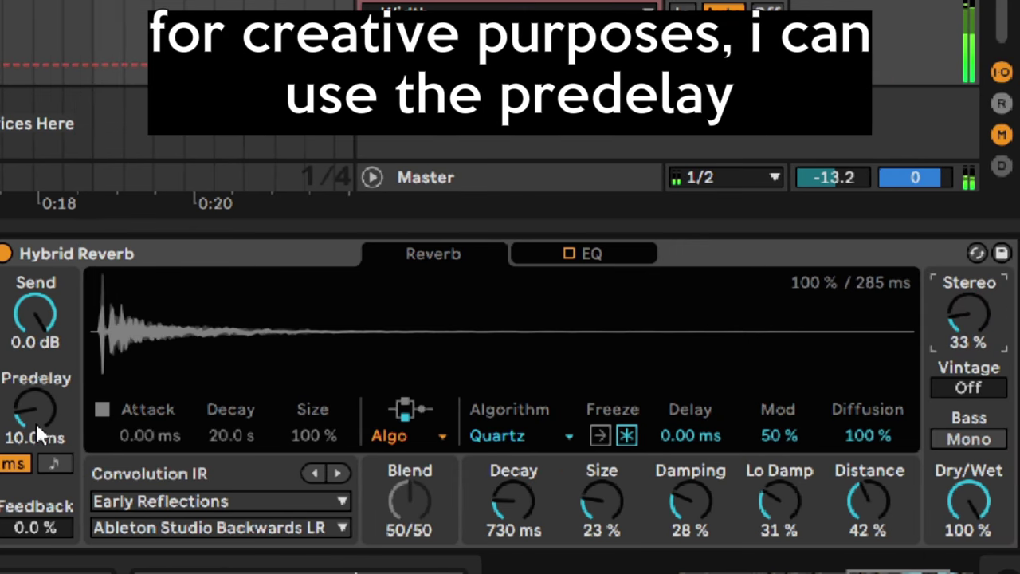
mouse_move(35, 416)
mouse_down()
mouse_move(35, 390)
mouse_move(32, 431)
mouse_move(31, 405)
mouse_up()
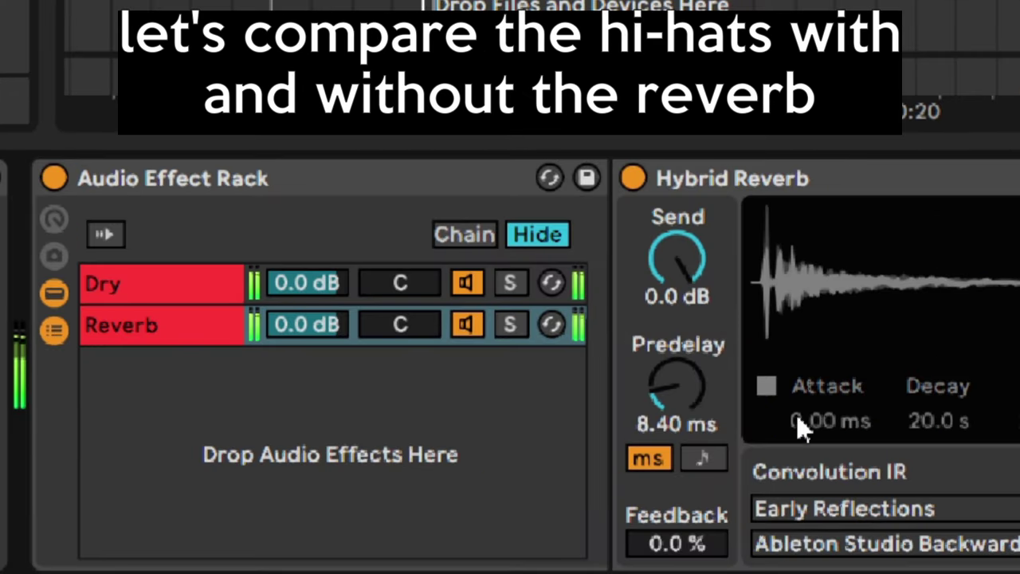
click(458, 326)
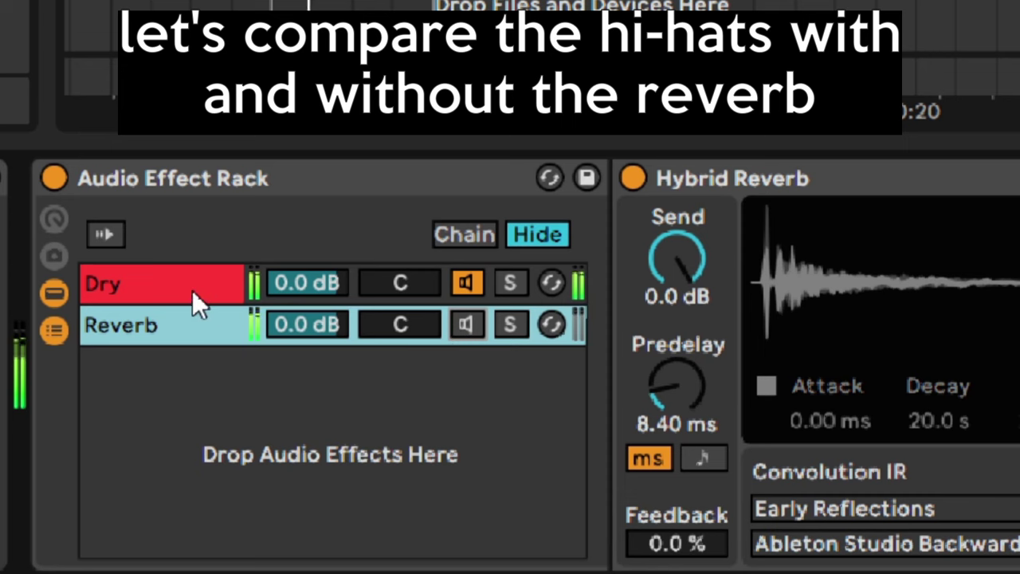
click(197, 328)
key(Up)
click(476, 323)
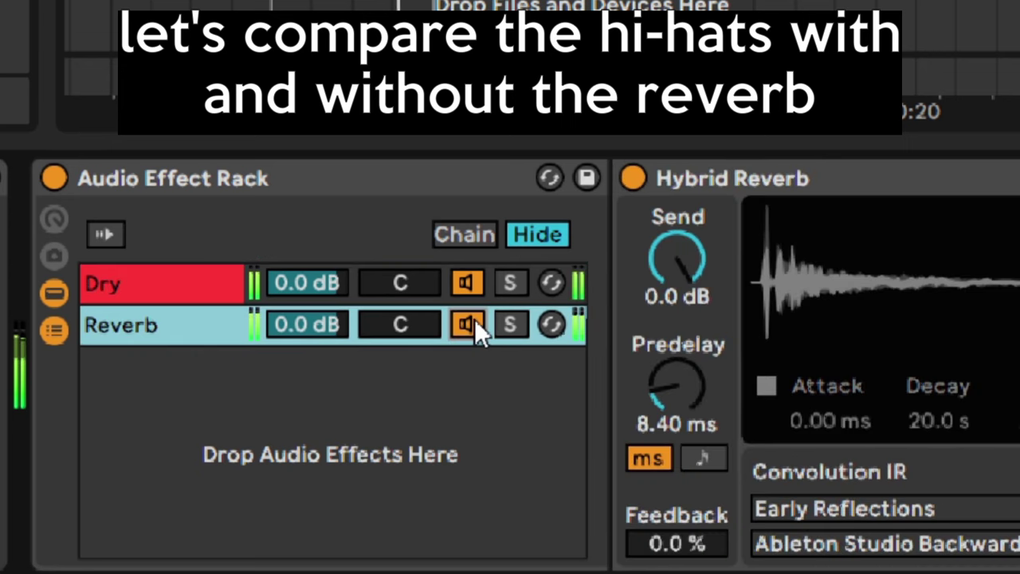
click(474, 322)
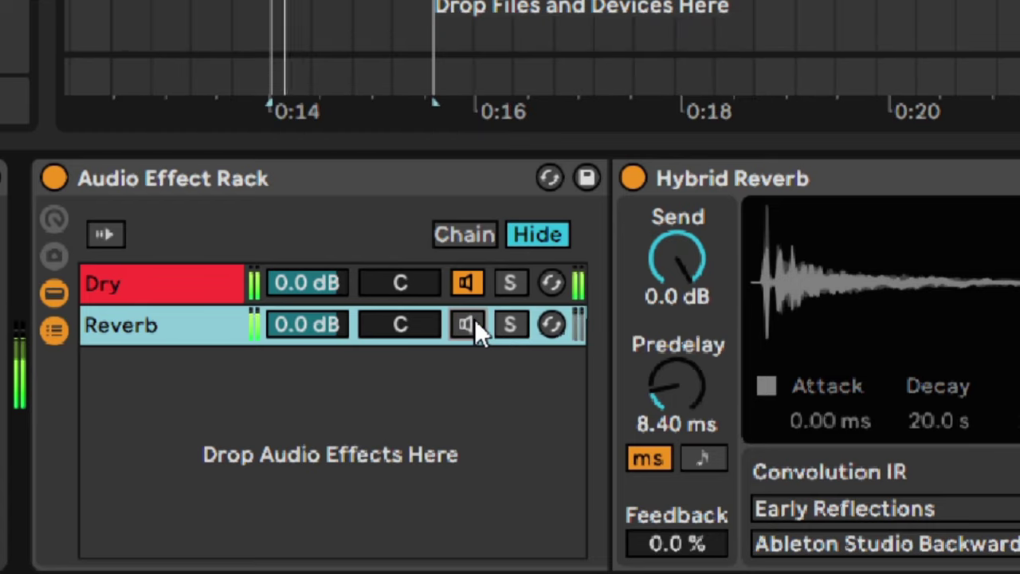
click(476, 324)
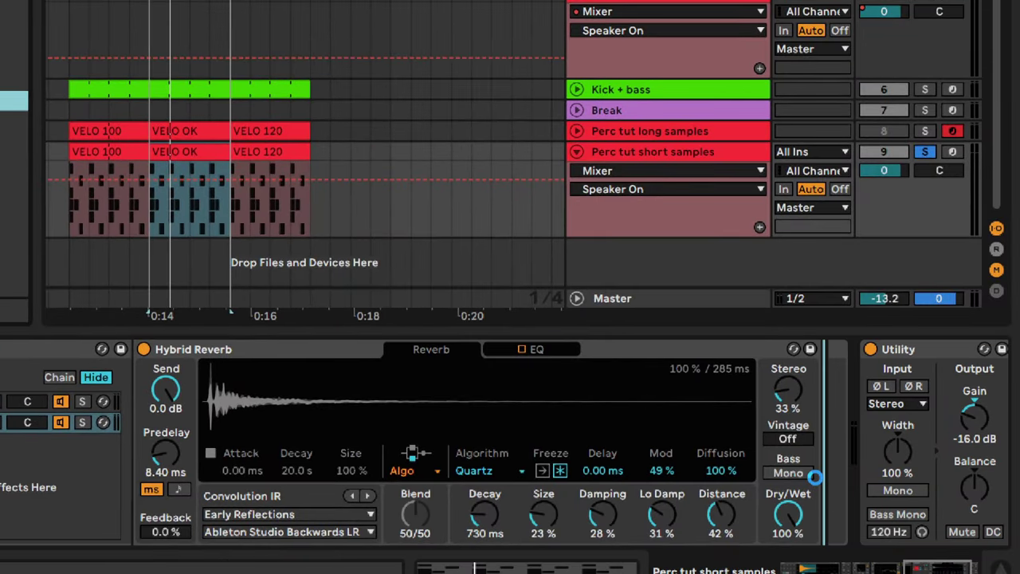
Reset the Utility gain to 0.00 dB, then lower its output slightly.
click(814, 475)
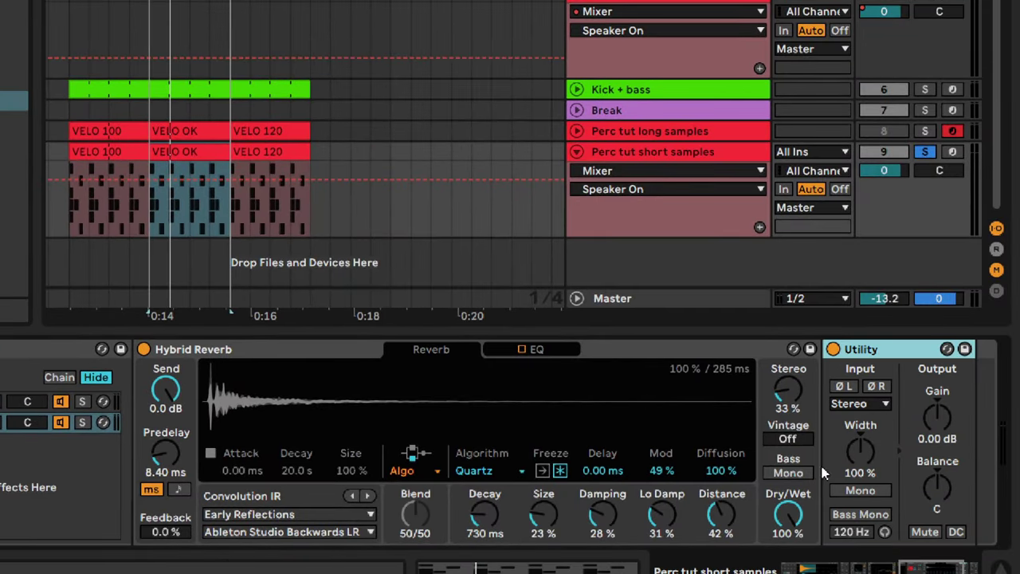
click(861, 419)
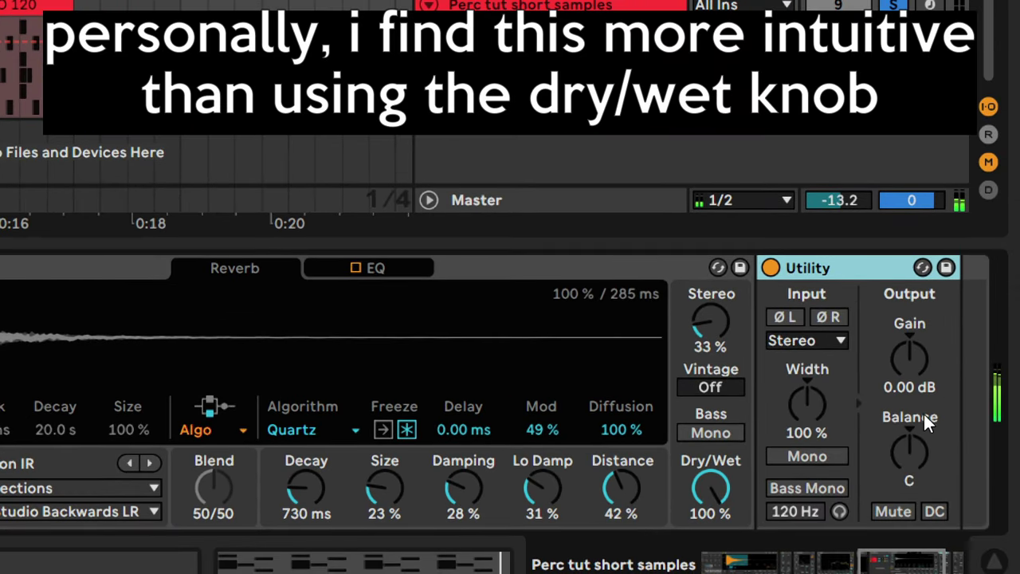
drag(955, 422, 955, 431)
scroll(933, 360, down, 5)
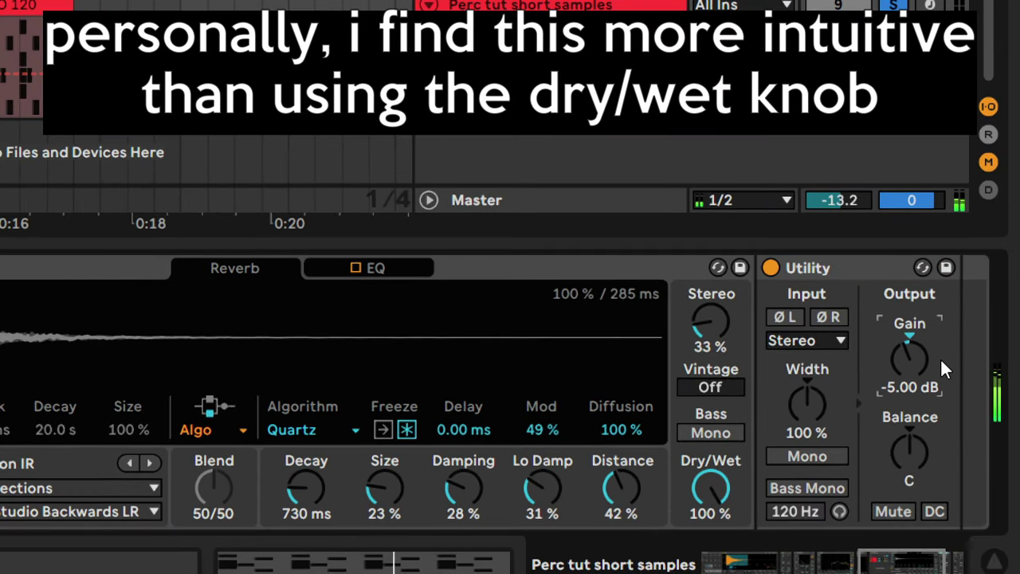
scroll(940, 358, down, 2)
A/B the Utility mute and the reverb chain, leaving both audible.
click(889, 511)
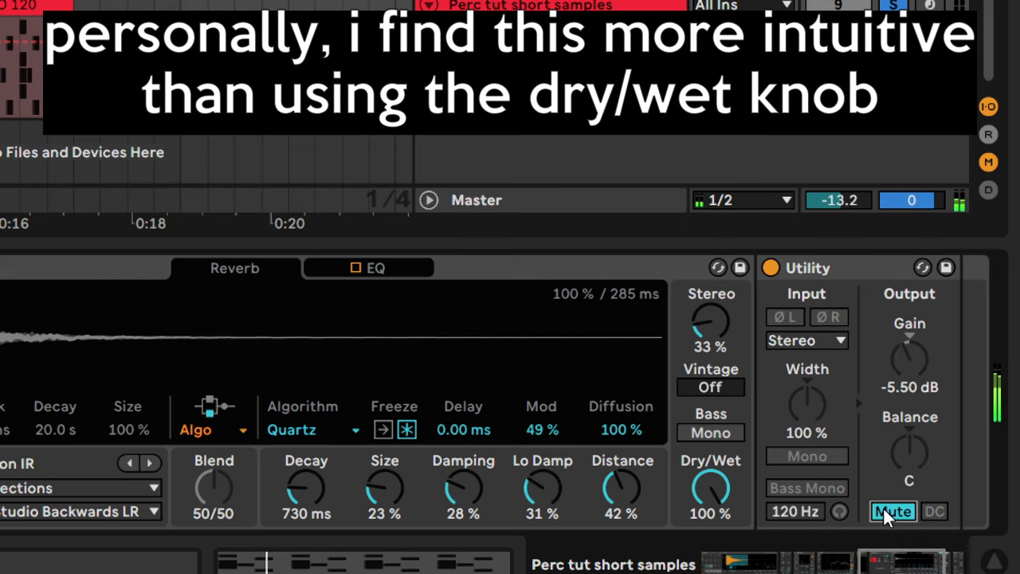
click(884, 510)
click(883, 507)
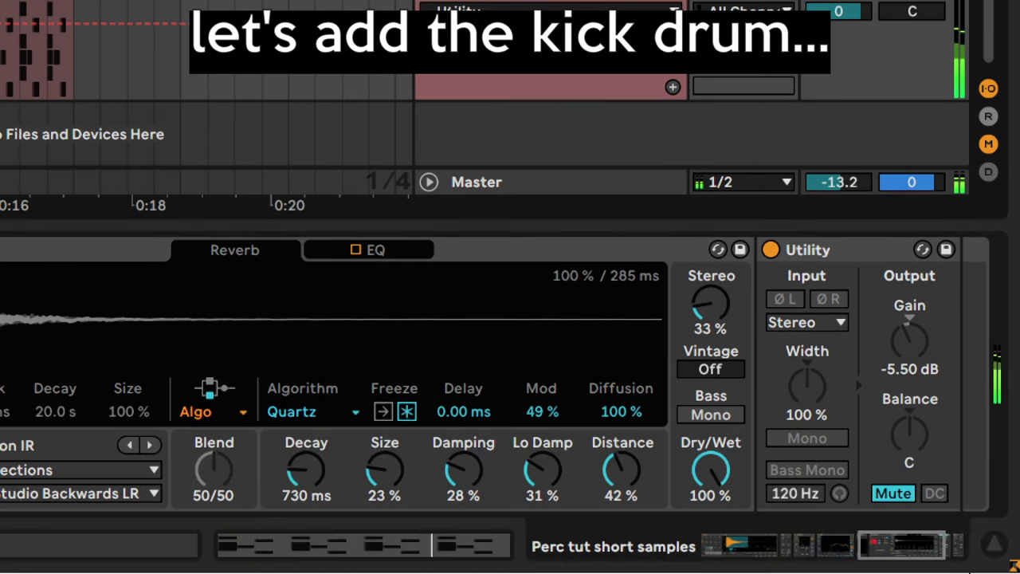
click(885, 492)
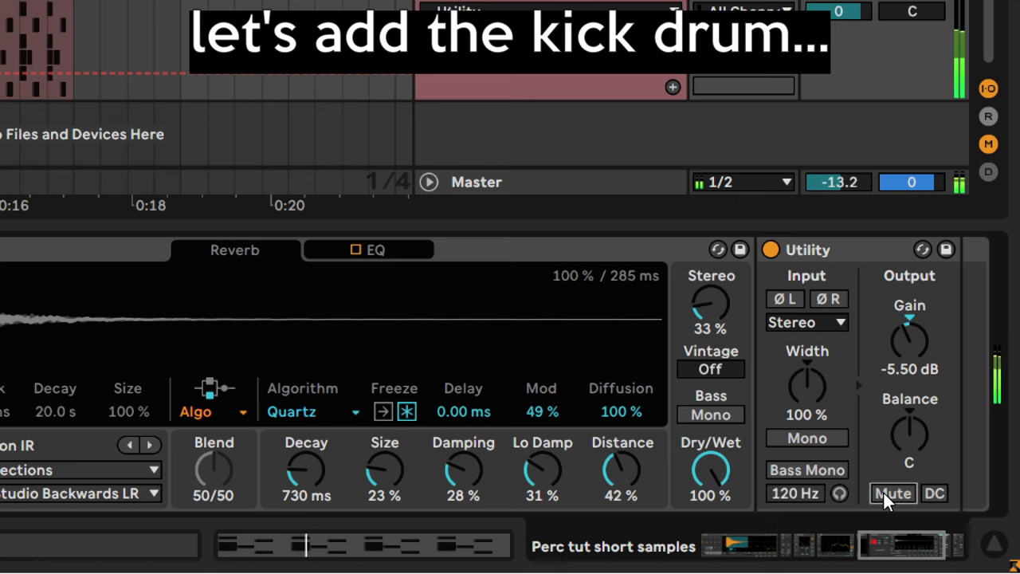
click(883, 493)
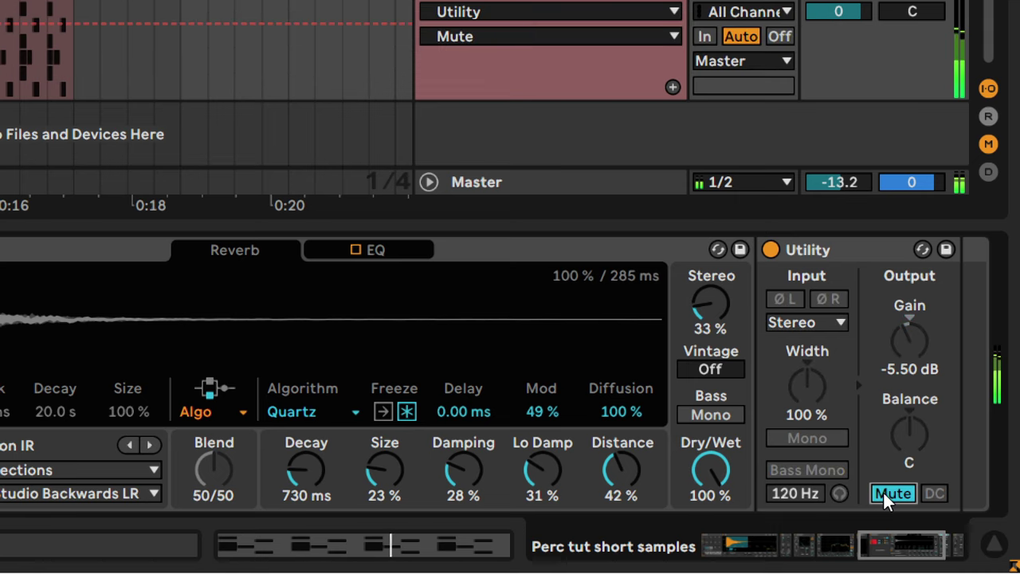
click(883, 493)
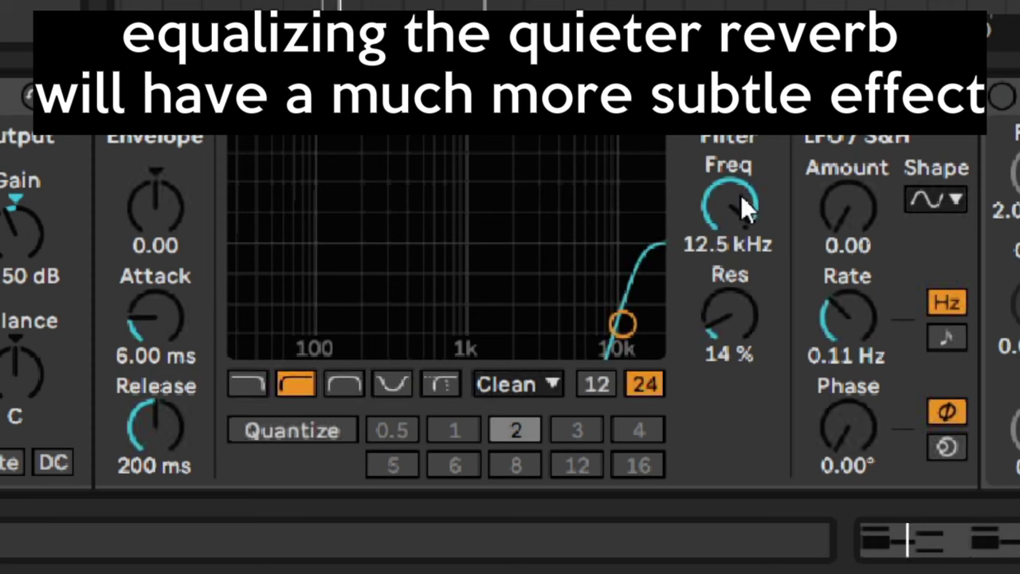
Lower the Auto Filter high-pass cutoff to 371 Hz.
drag(740, 194, 741, 251)
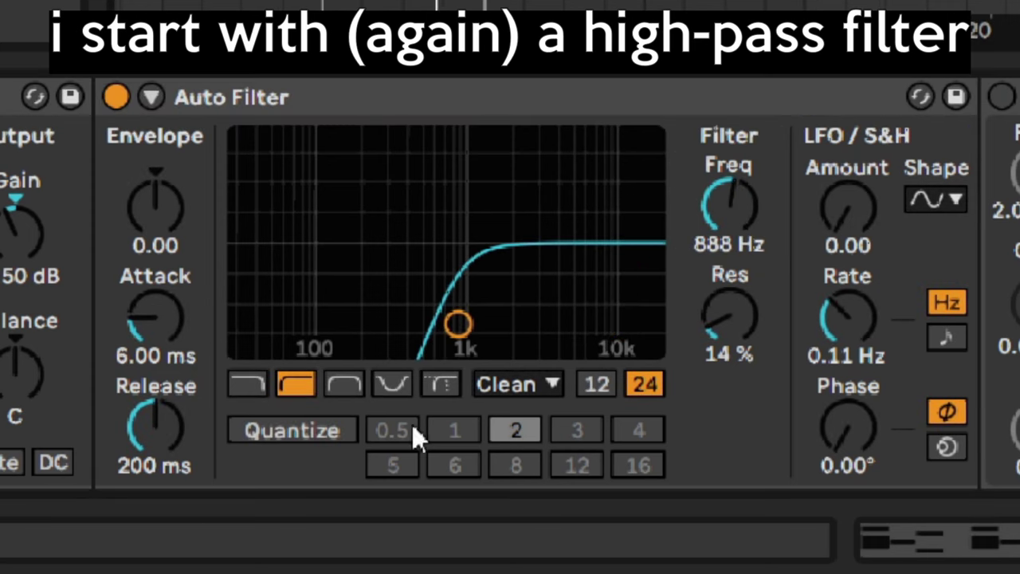
drag(458, 323, 344, 322)
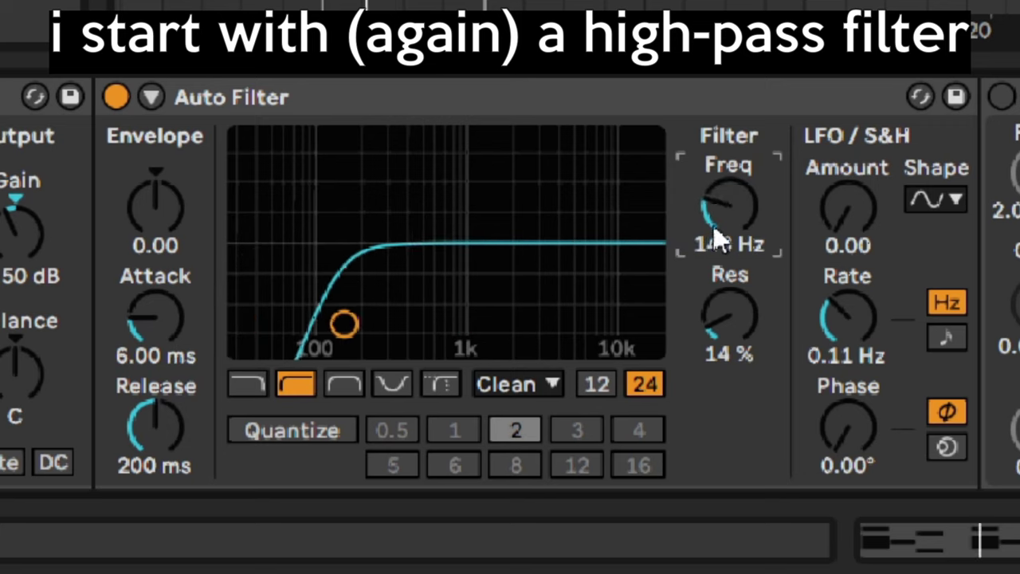
click(719, 229)
text(3713)
key(BackSpace)
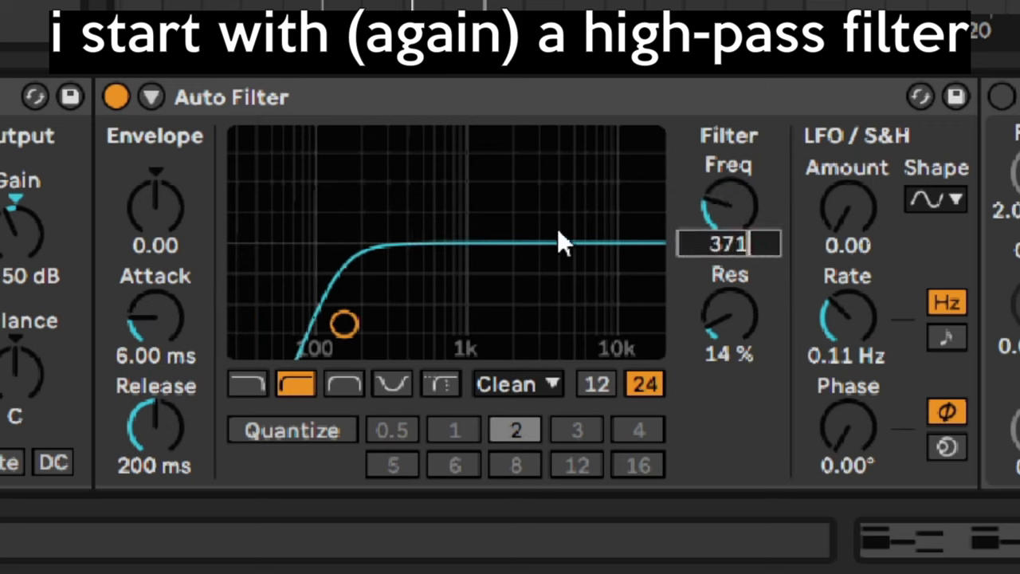
key(Return)
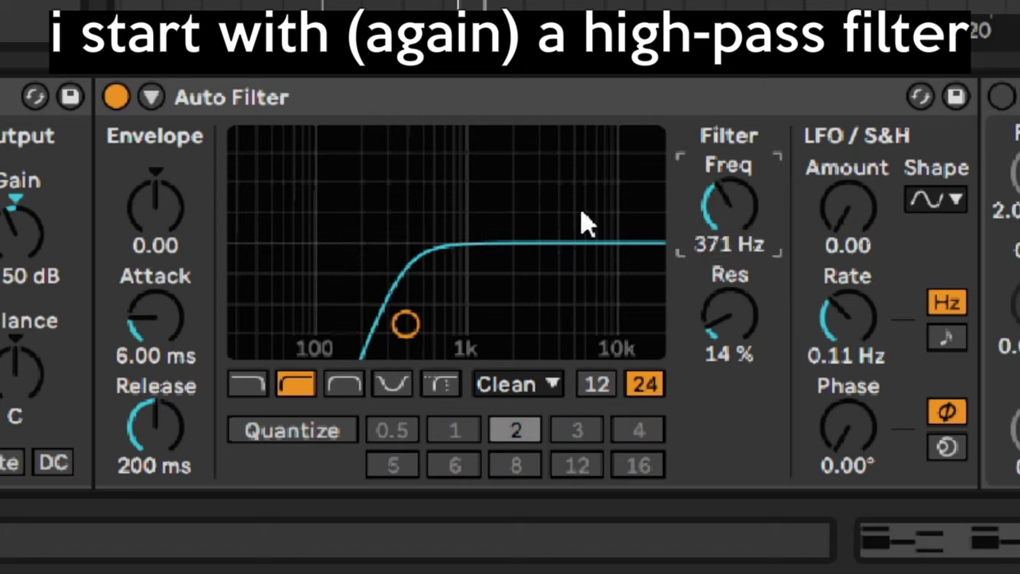
A/B the Auto Filter on and off, ending with it bypassed.
click(117, 98)
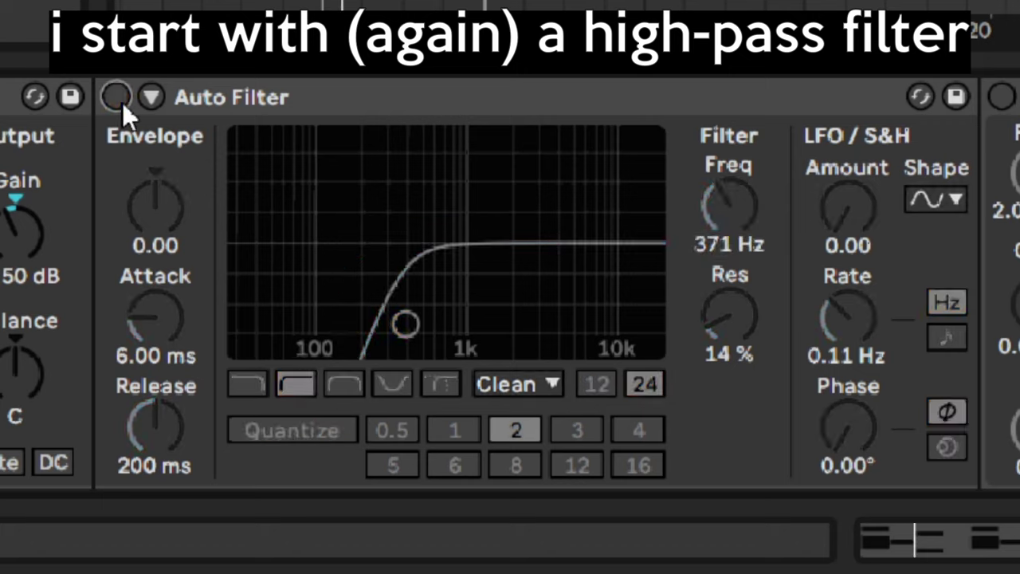
click(117, 98)
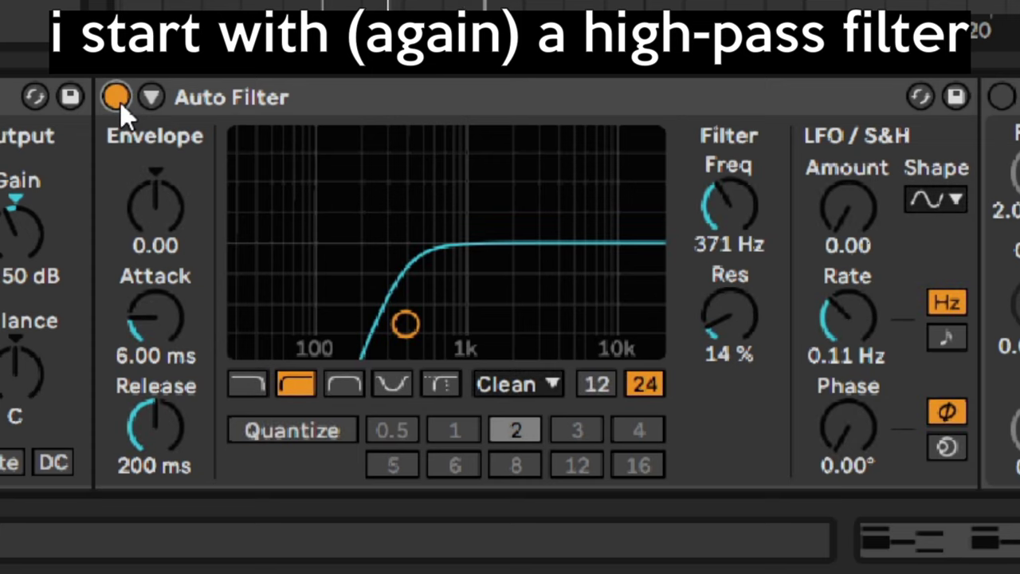
click(119, 101)
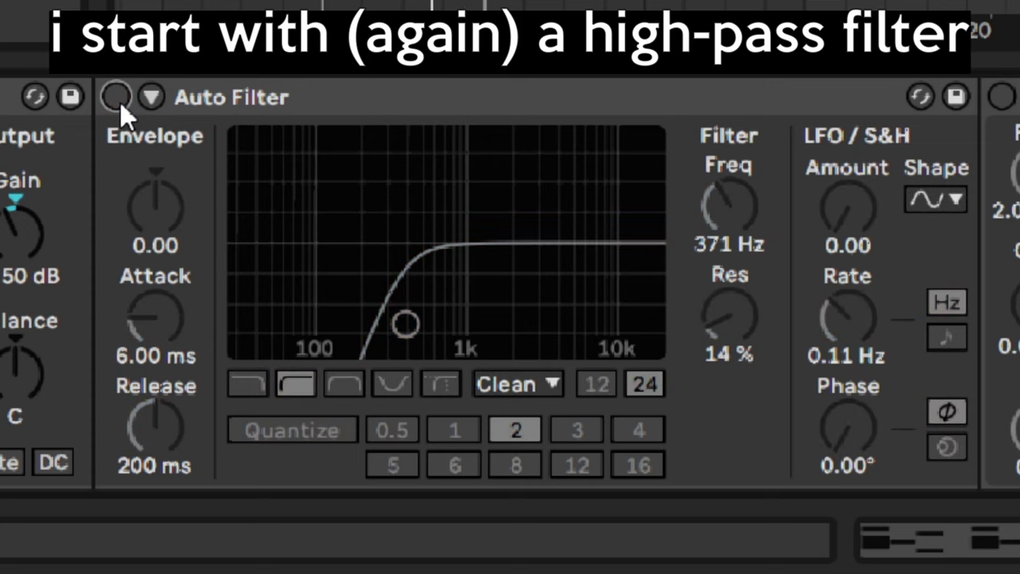
Re-enable the Auto Filter, switch on the EQ Eight and expand it to show all bands.
click(117, 100)
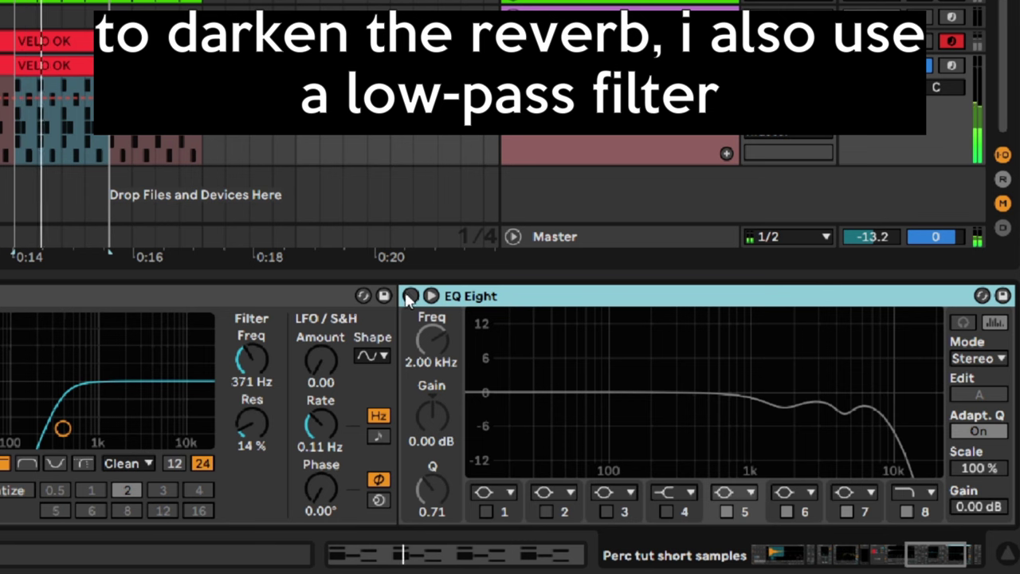
click(408, 295)
click(430, 296)
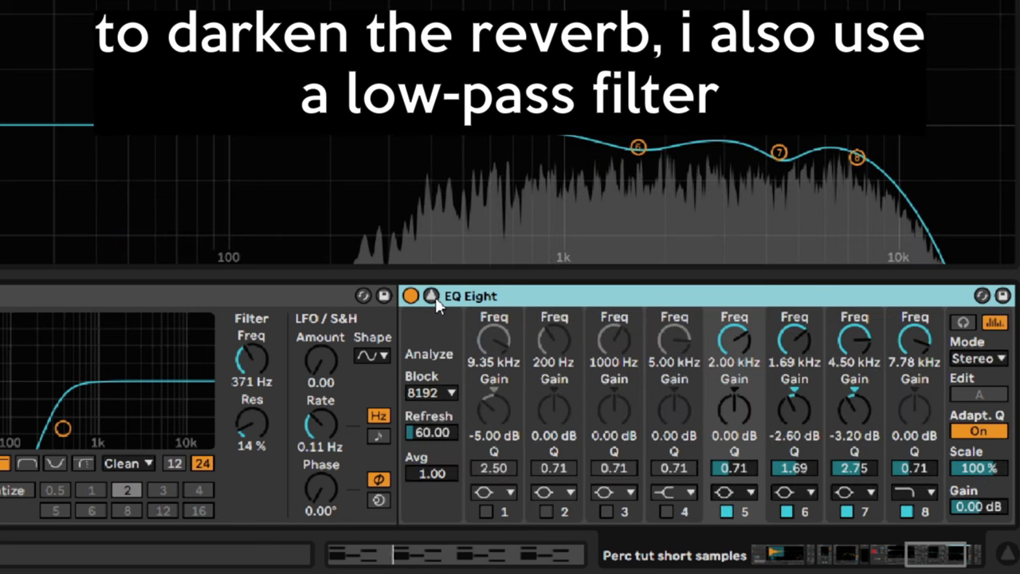
Compare the EQ with and without the band 8 high roll-off and band 7 dip, leaving both enabled.
click(904, 511)
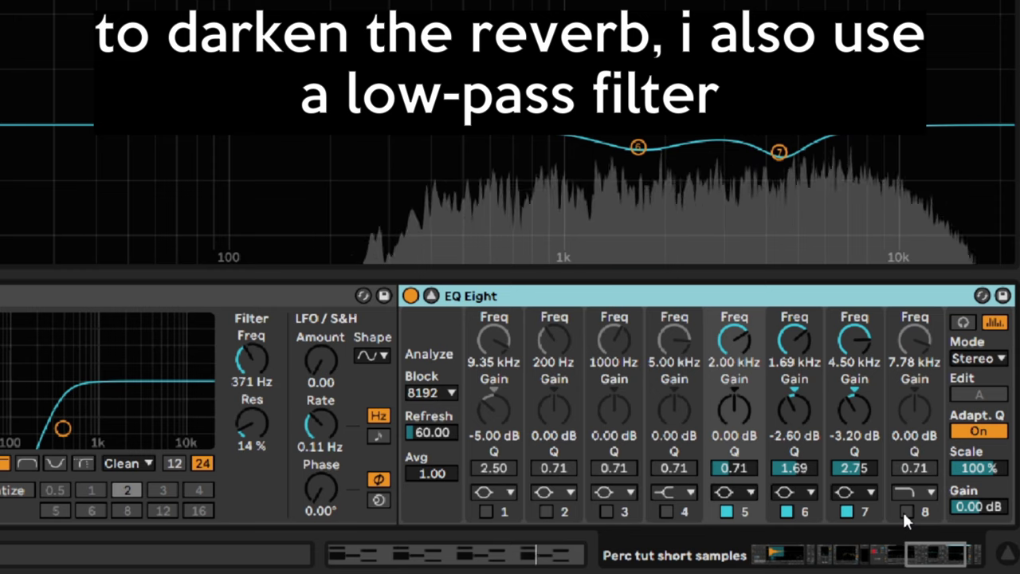
click(904, 511)
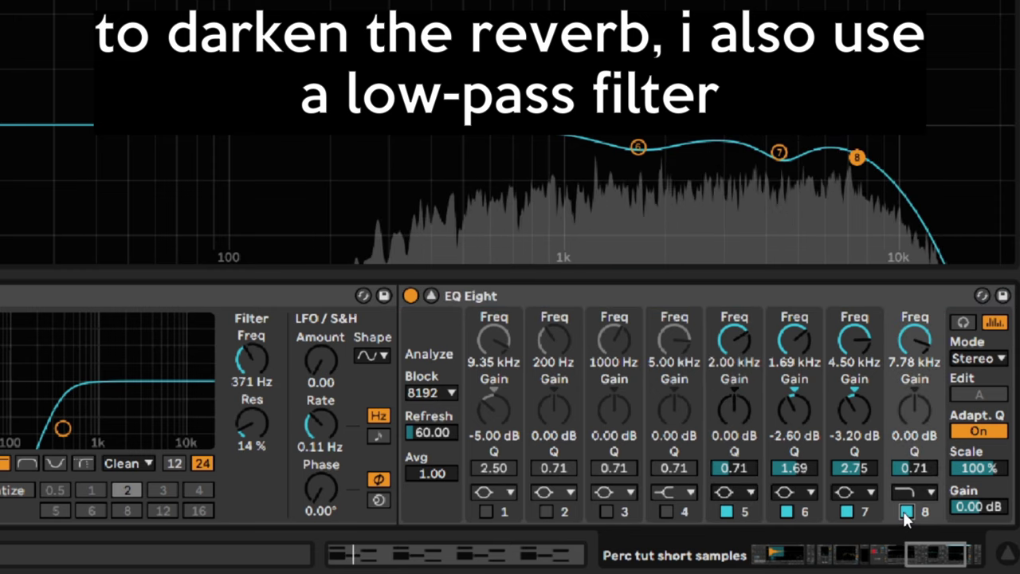
click(903, 511)
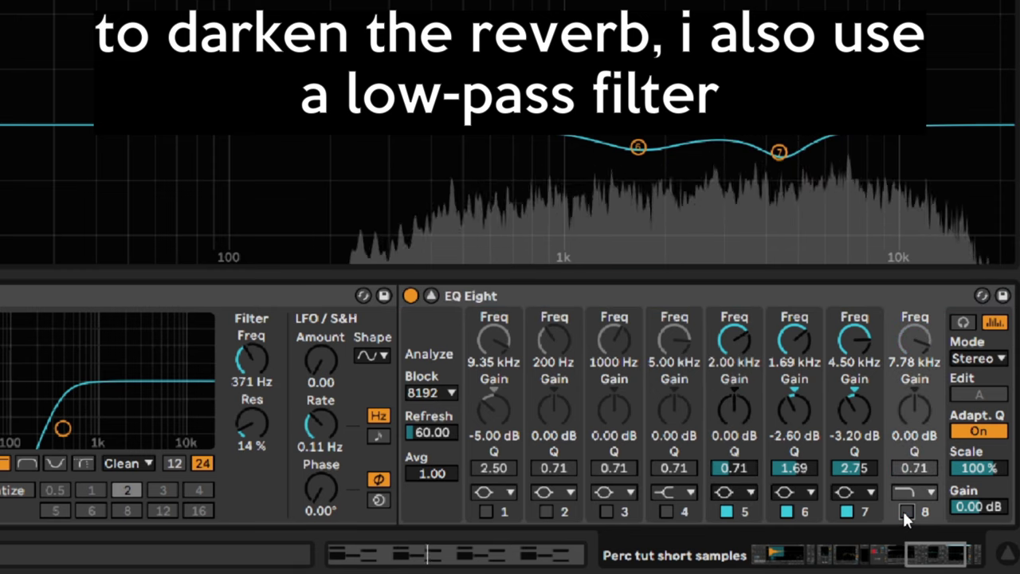
click(903, 510)
click(854, 509)
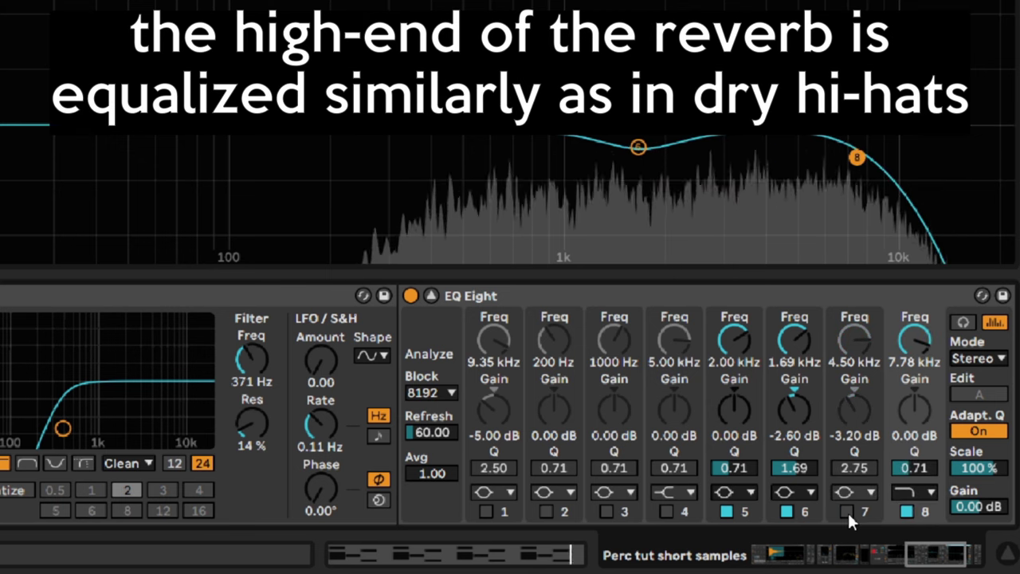
click(846, 510)
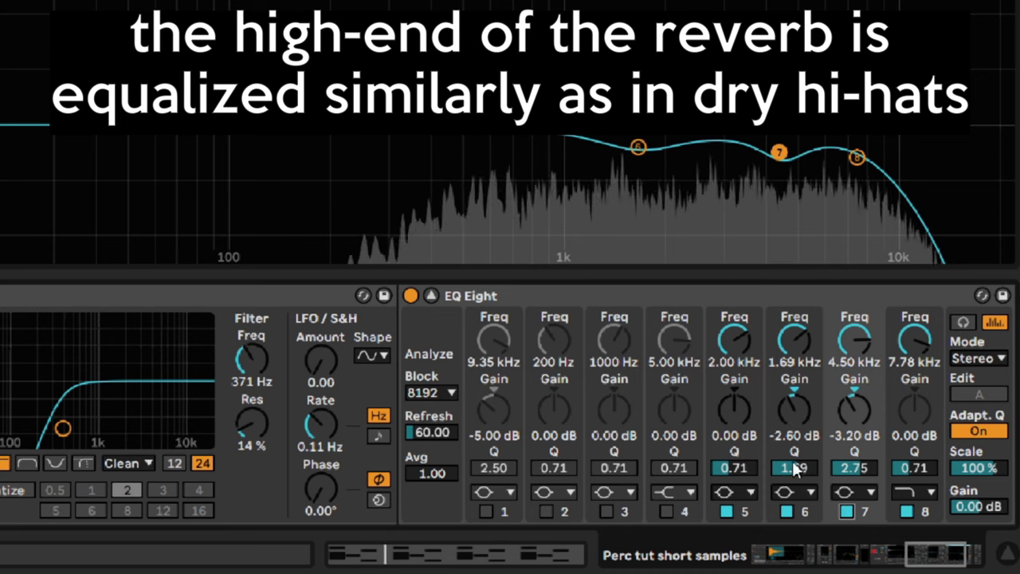
Compare the EQ Eight bypassed and active twice, ending with it switched on.
click(410, 296)
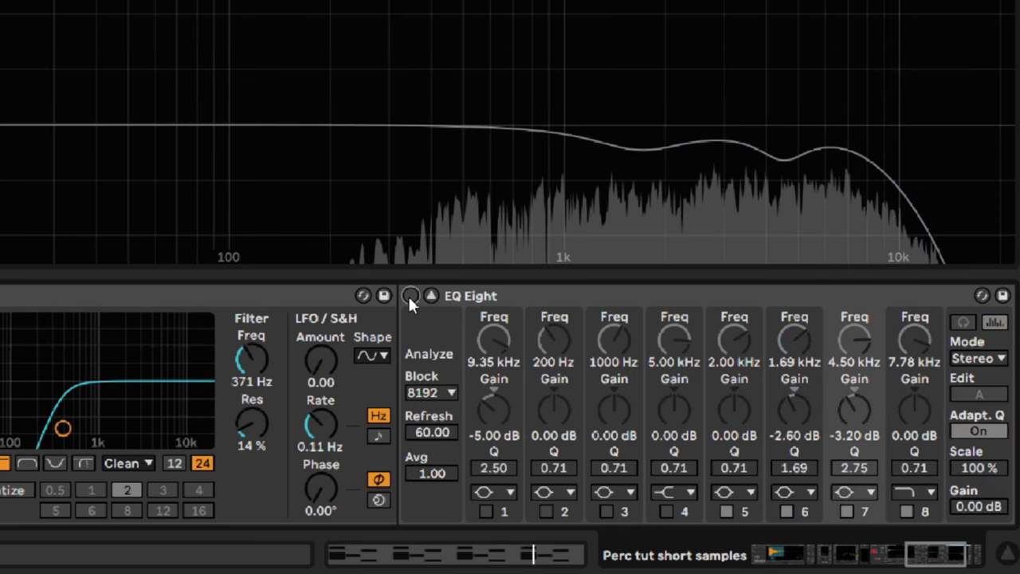
click(409, 295)
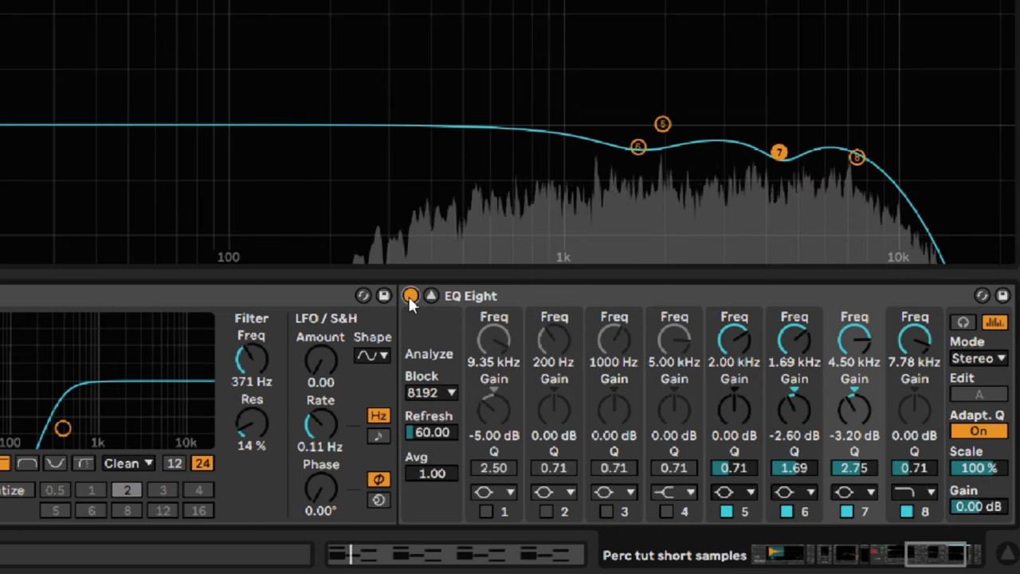
click(409, 295)
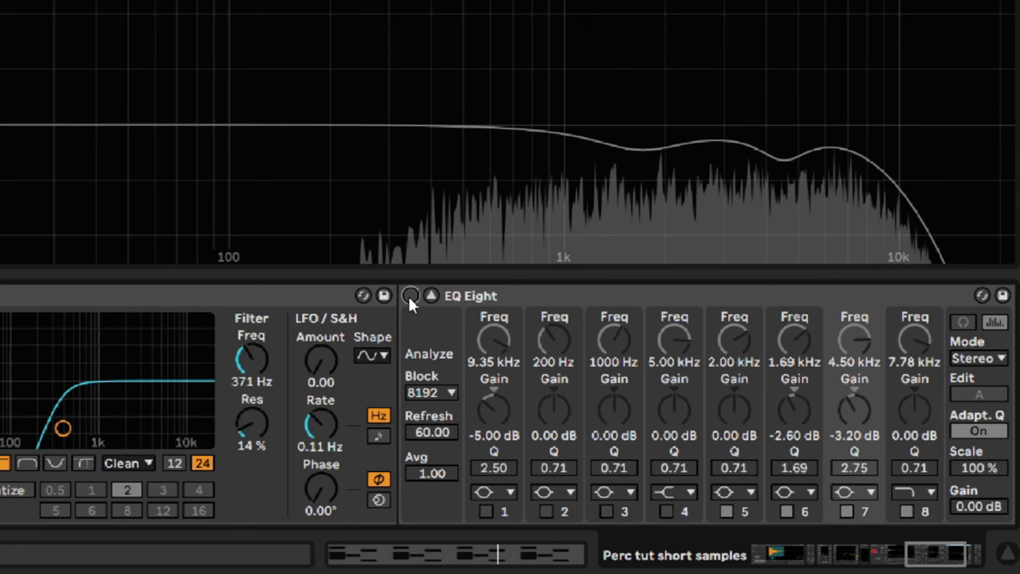
click(408, 295)
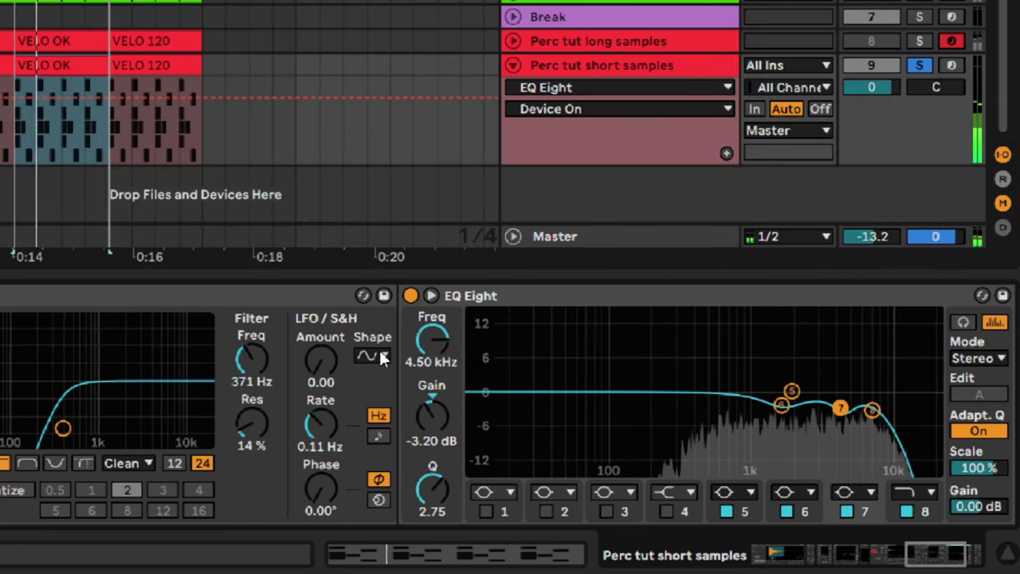
Place a Utility device from Audio Effects > Utilities on the rack's Dry chain.
click(879, 564)
click(271, 380)
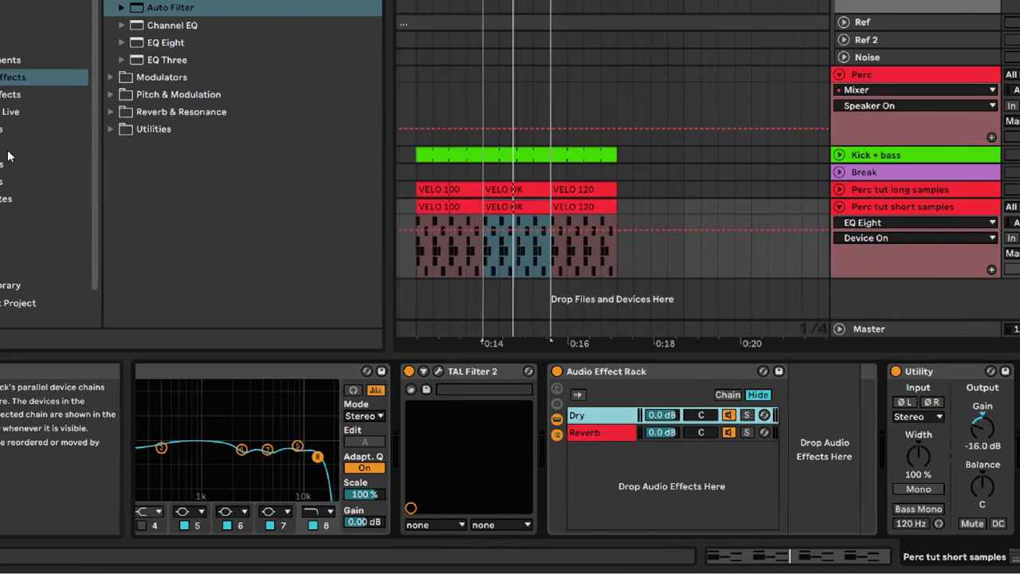
click(114, 128)
drag(165, 164, 856, 474)
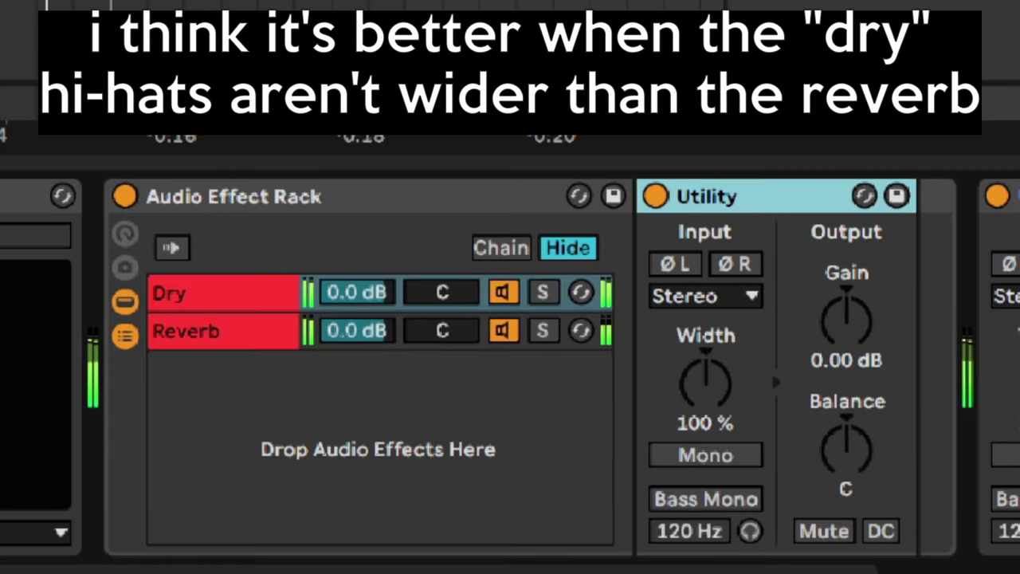
Set the Utility's stereo width to 31 % and compare it bypassed, leaving it on.
click(645, 459)
drag(700, 392, 699, 460)
text(31)
key(Return)
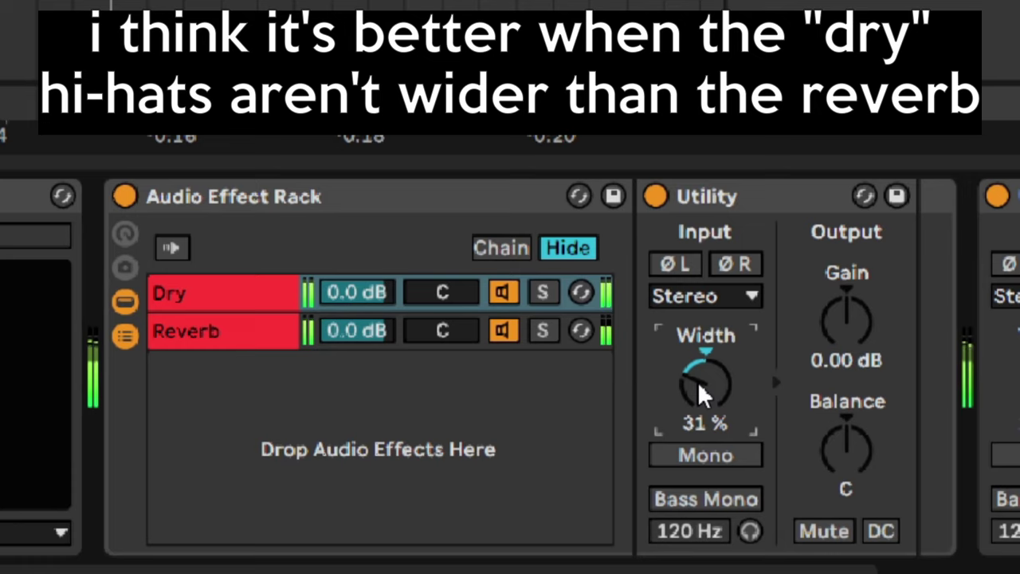
click(653, 197)
click(654, 197)
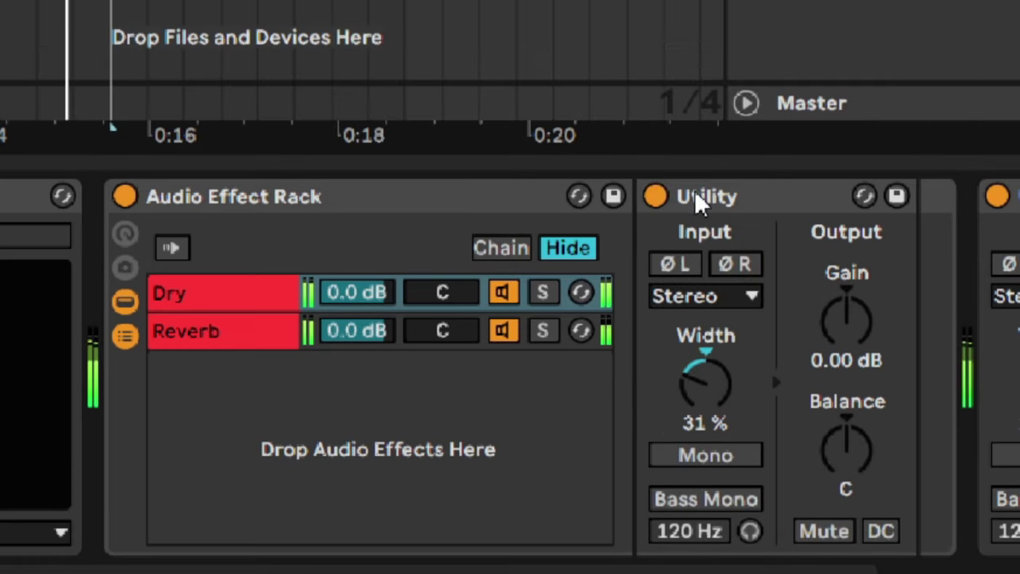
click(655, 197)
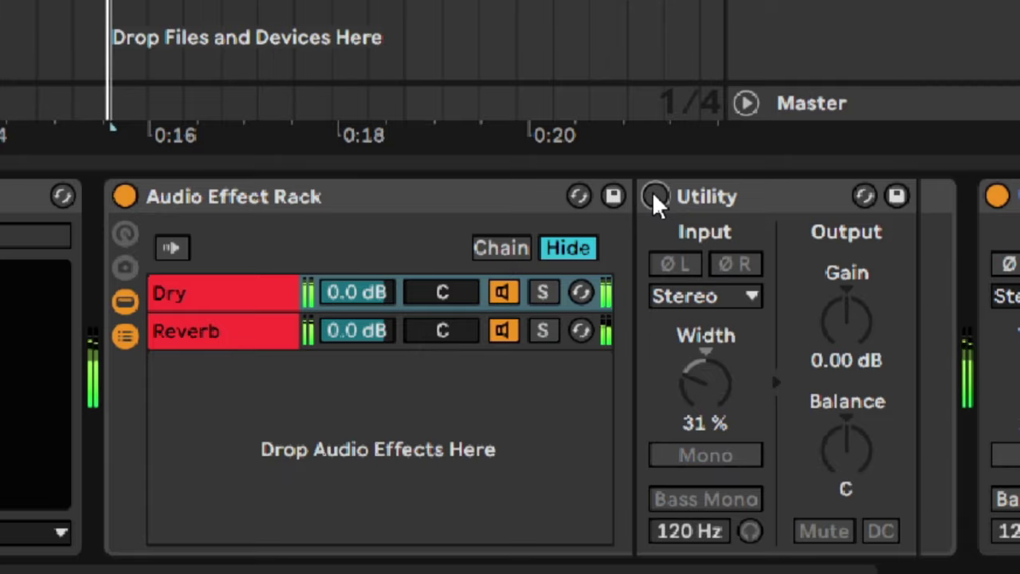
click(654, 197)
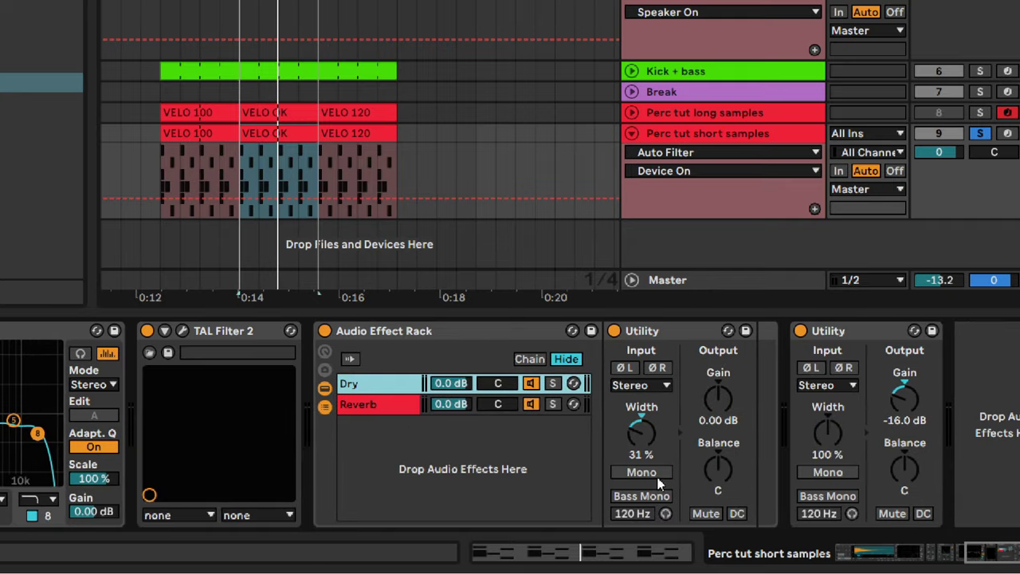
View the Reverb chain and OH1 pad, then return to the Drum Rack showing R1's sample settings.
click(403, 406)
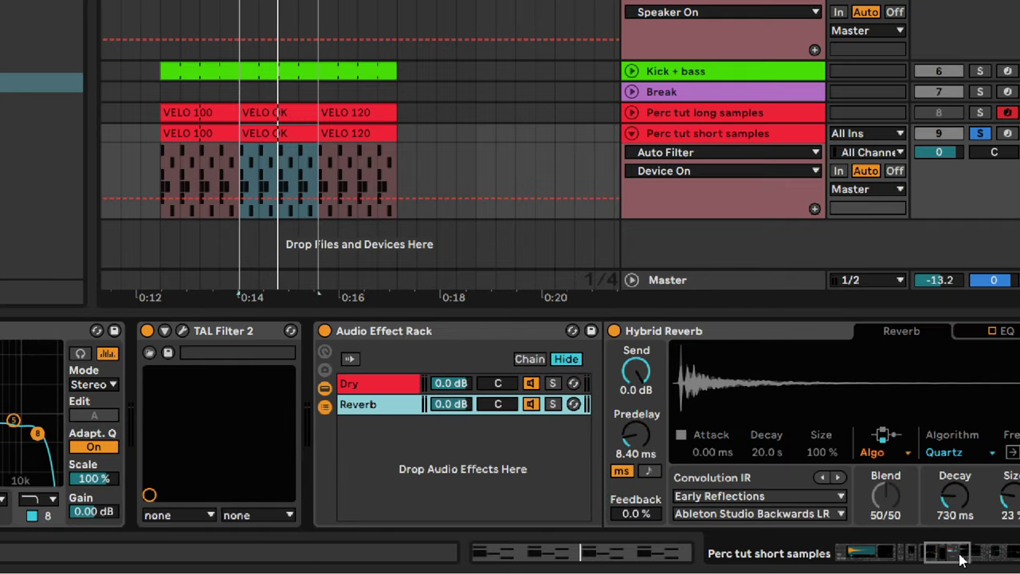
drag(960, 558, 834, 560)
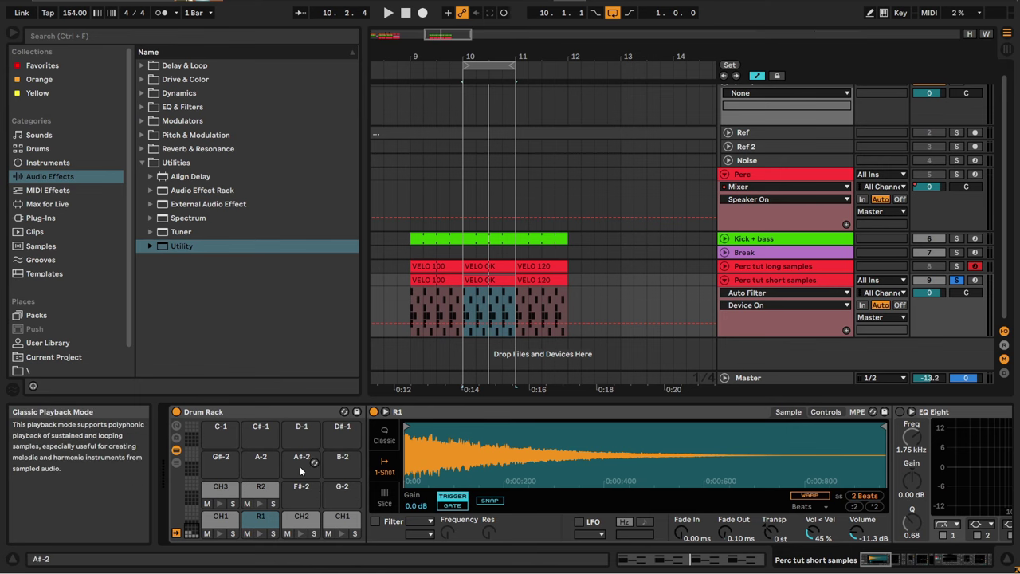
click(221, 515)
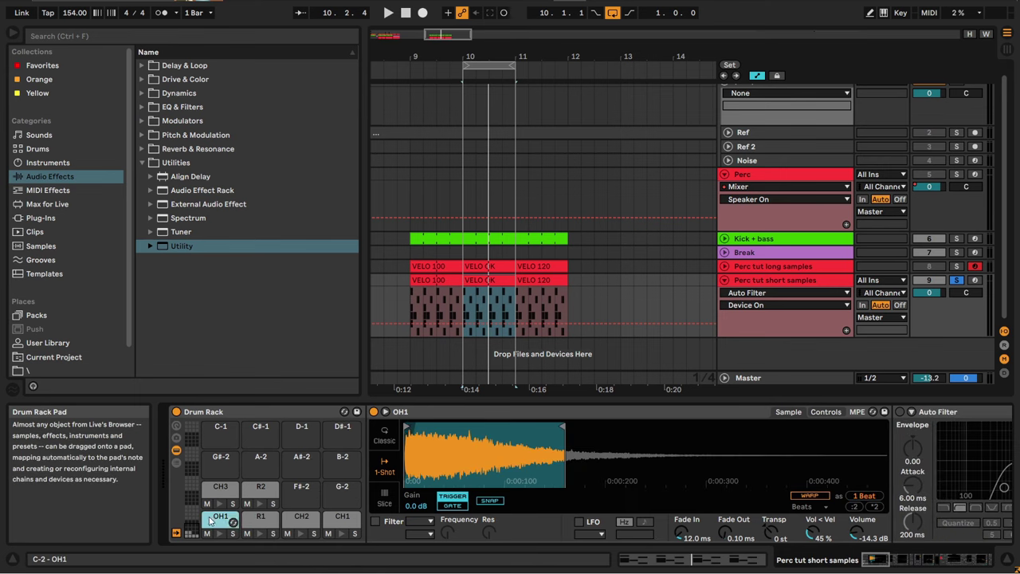
click(880, 555)
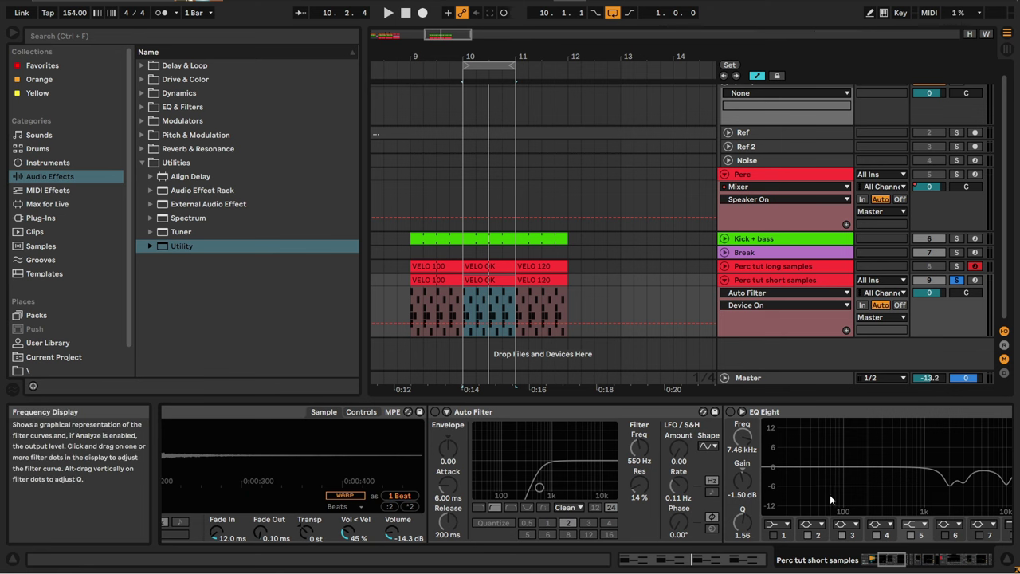
click(877, 558)
click(259, 520)
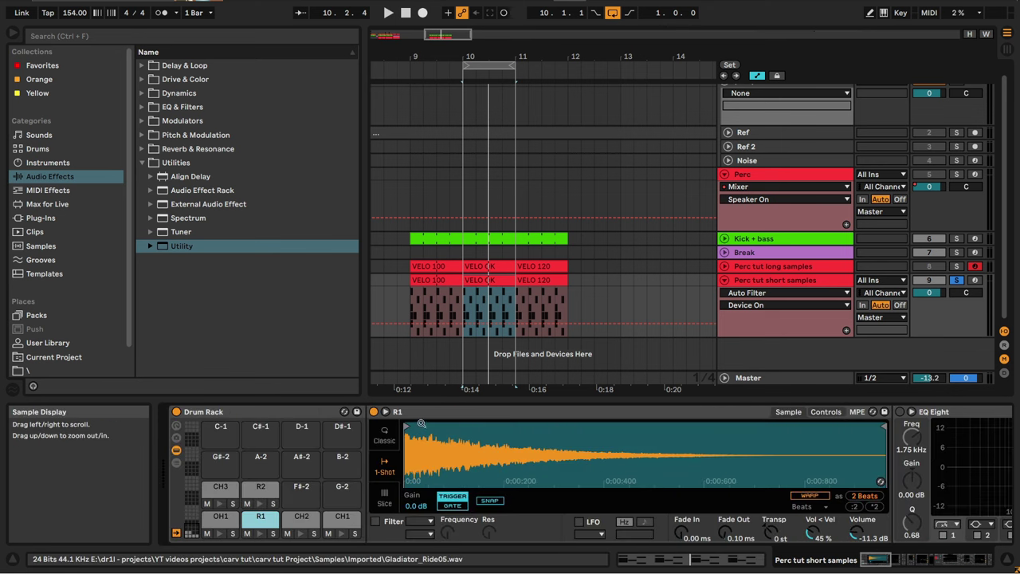